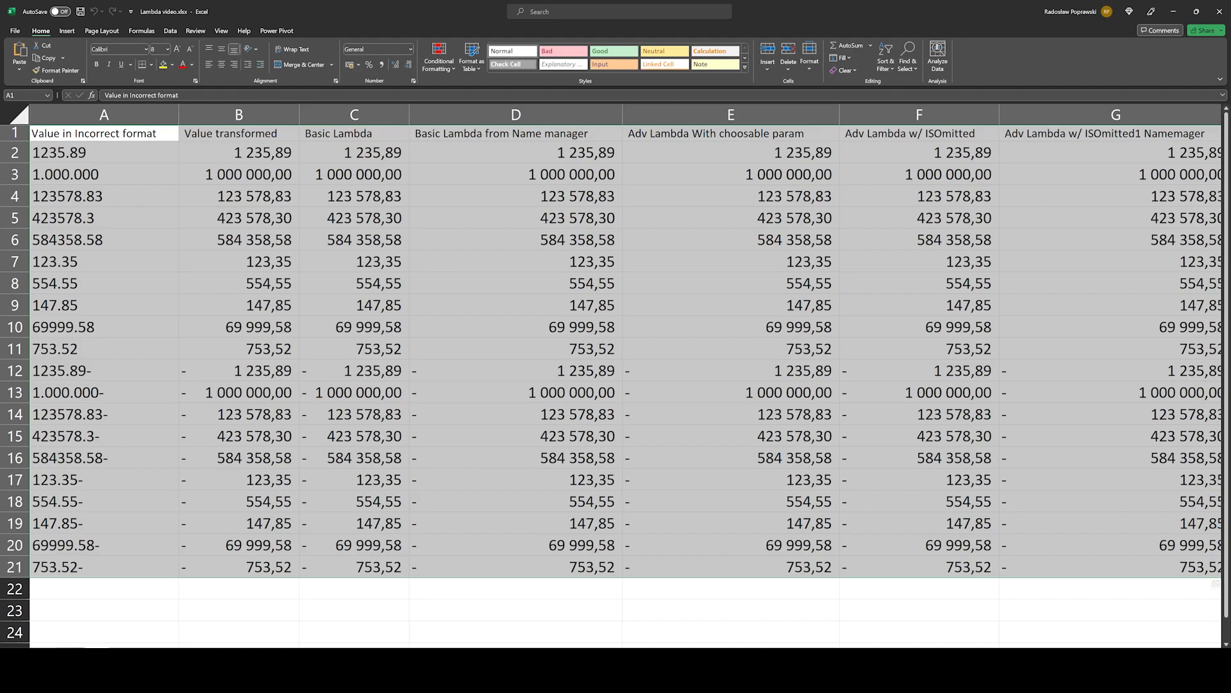
Step: Examine the incorrectly formatted text values in column A, looking into A2 and going down to A8 and back
{"action": "left_click", "coordinate": [104, 153]}
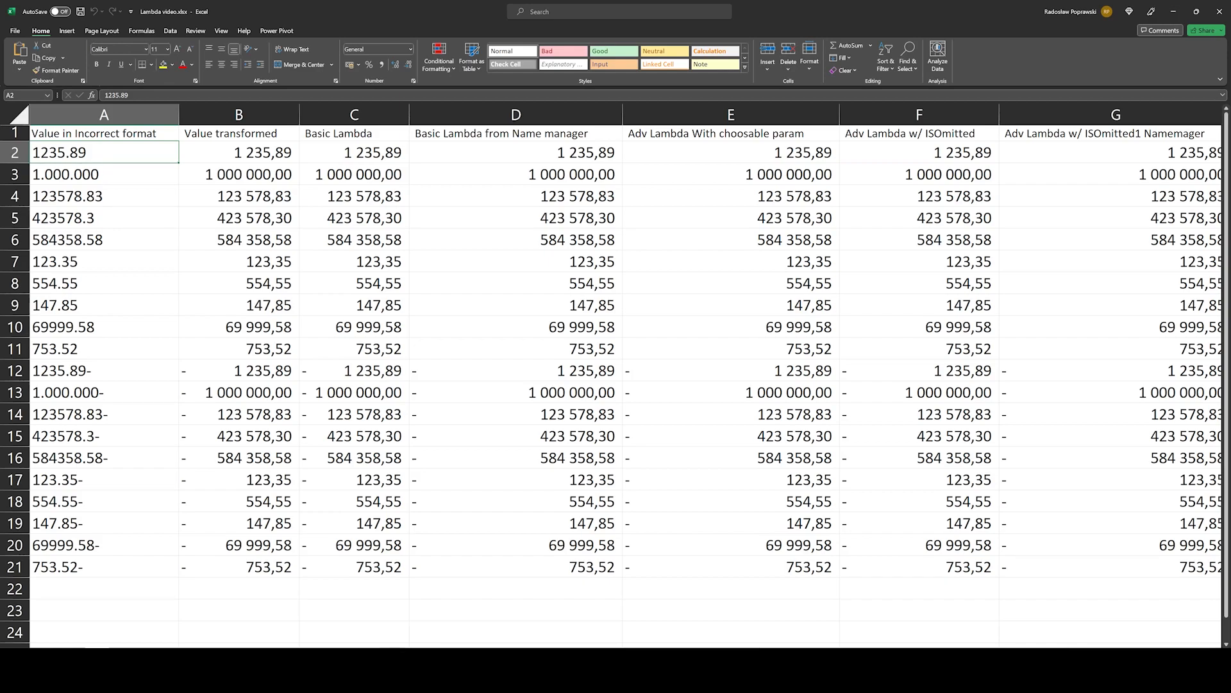
{"action": "key", "text": "F2"}
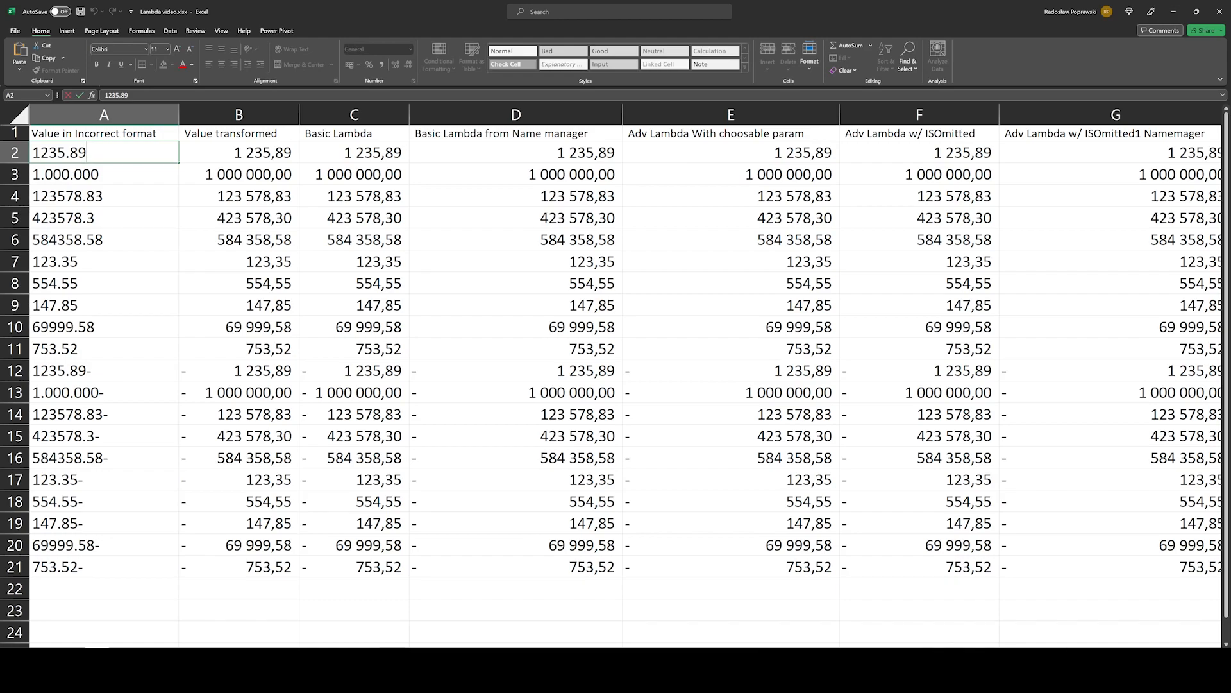
{"action": "key", "text": "Return"}
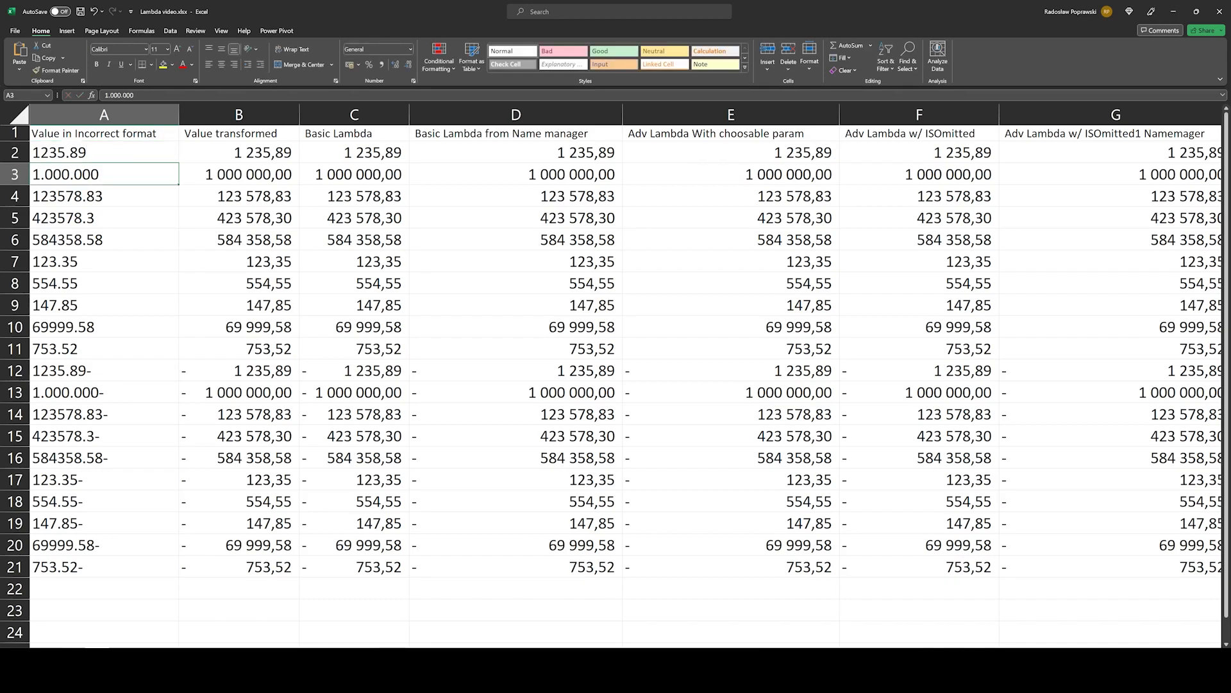
{"action": "key", "text": "Up"}
{"action": "key", "text": "Down"}
{"action": "key", "text": "Down"}
{"action": "key", "text": "Down"}
{"action": "key", "text": "Down"}
{"action": "key", "text": "Down"}
{"action": "key", "text": "Down"}
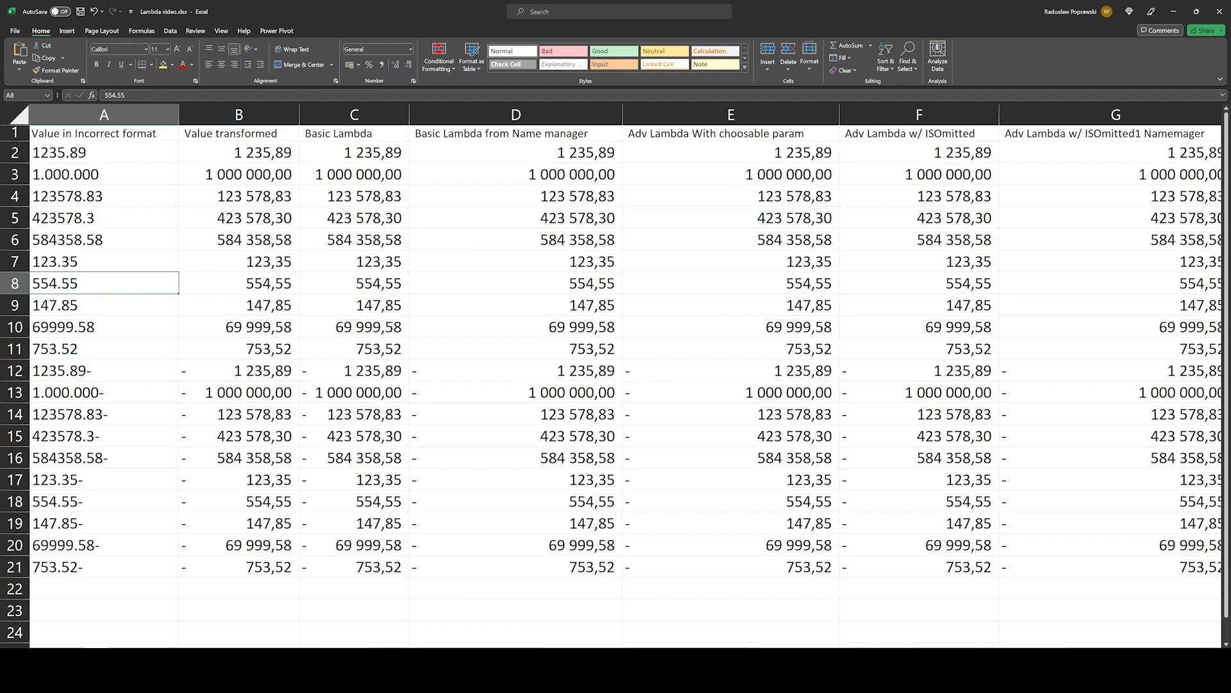
{"action": "key", "text": "Up"}
{"action": "key", "text": "Up"}
{"action": "key", "text": "Up"}
{"action": "key", "text": "Up"}
{"action": "key", "text": "Up"}
{"action": "key", "text": "Up"}
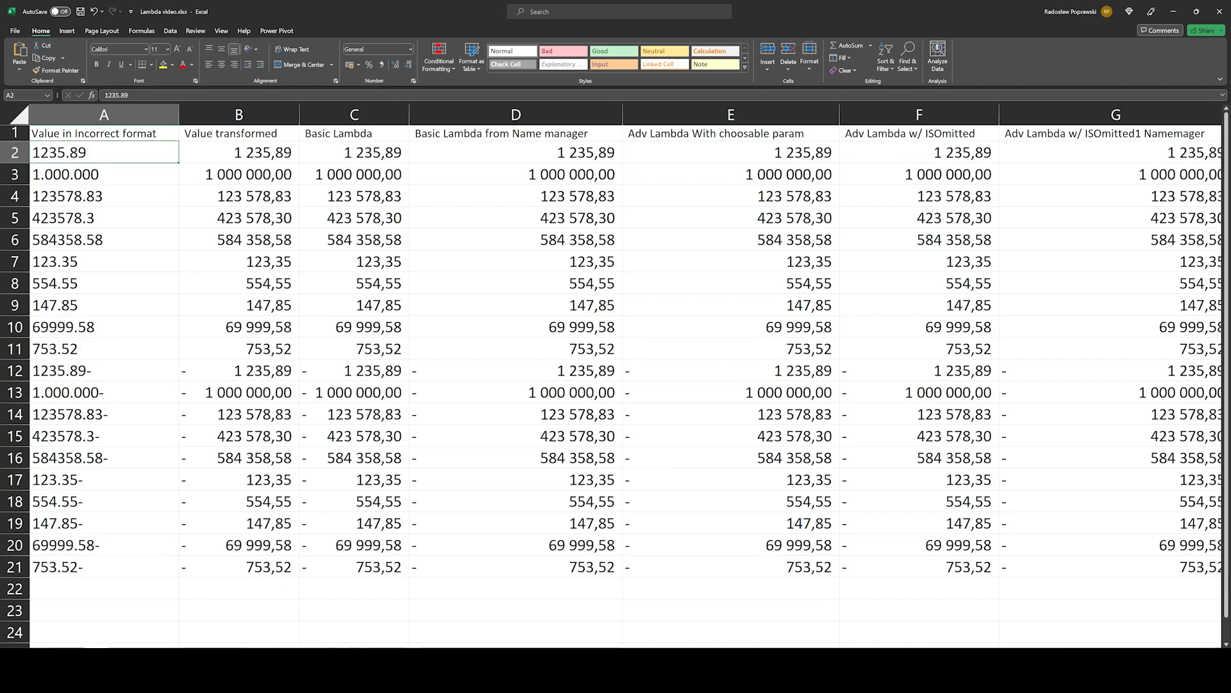
Step: Highlight the decimal values in A4:A12 and A14:A21, and inspect the thousands-separated values in A13 and A3
{"action": "key", "text": "Down"}
{"action": "key", "text": "Down"}
{"action": "key", "text": "shift+Down"}
{"action": "key", "text": "shift+Down"}
{"action": "key", "text": "shift+Down"}
{"action": "key", "text": "shift+Down"}
{"action": "key", "text": "shift+Down"}
{"action": "key", "text": "shift+Down"}
{"action": "key", "text": "shift+Down"}
{"action": "key", "text": "shift+Down"}
{"action": "key", "text": "shift+Down"}
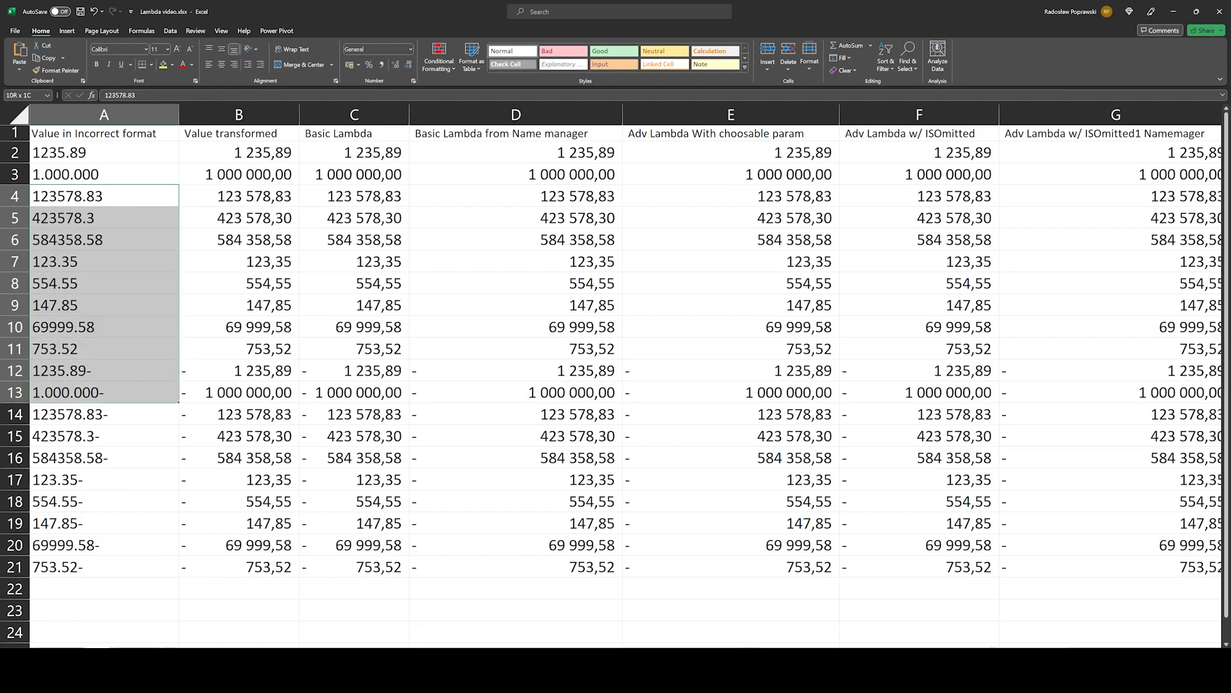
{"action": "key", "text": "shift+Up"}
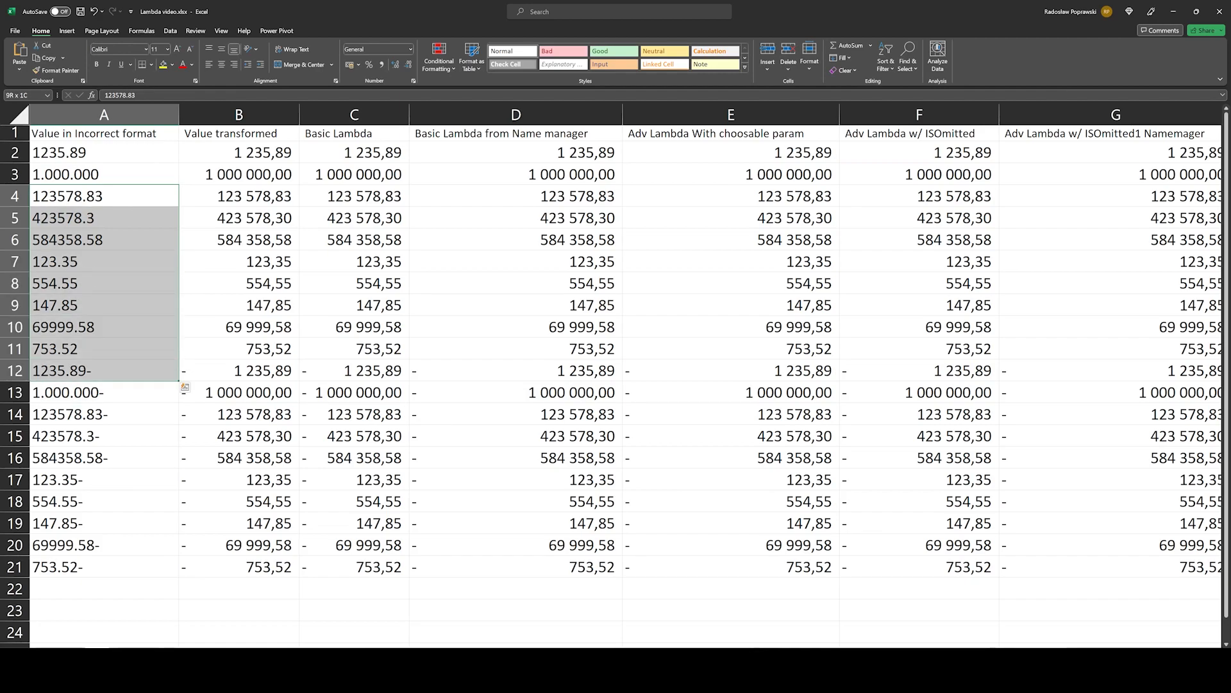
{"action": "left_click_drag", "start_coordinate": [129, 414], "coordinate": [110, 559]}
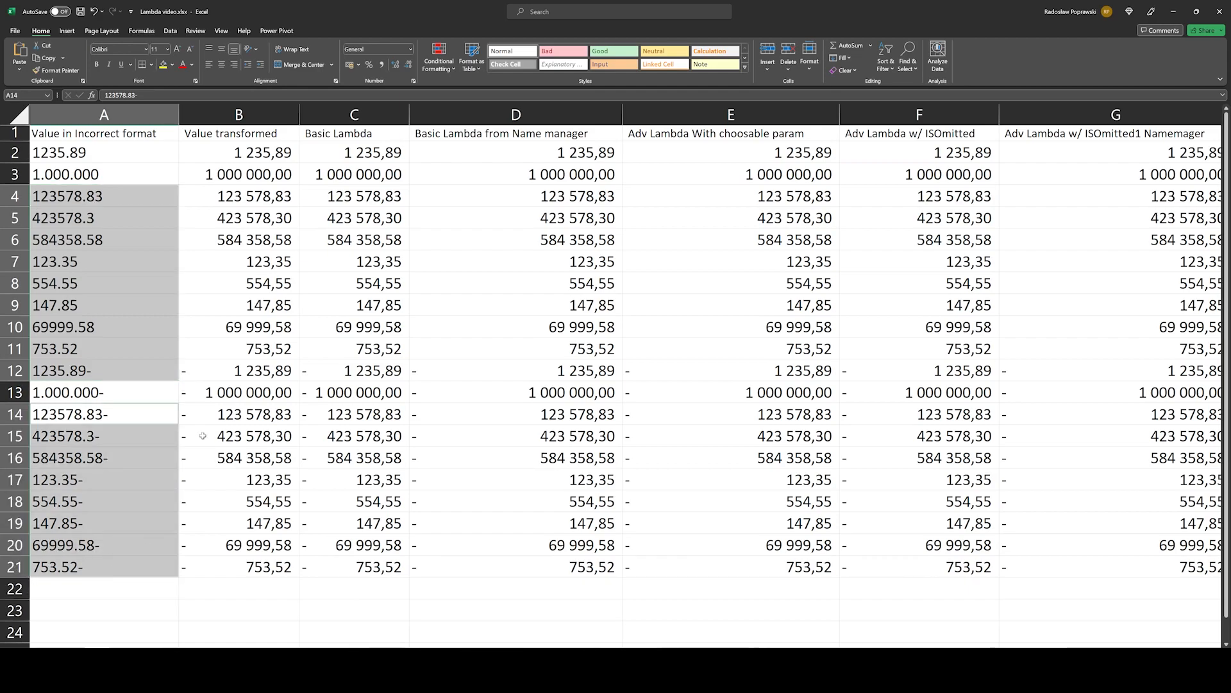
{"action": "left_click", "coordinate": [130, 391]}
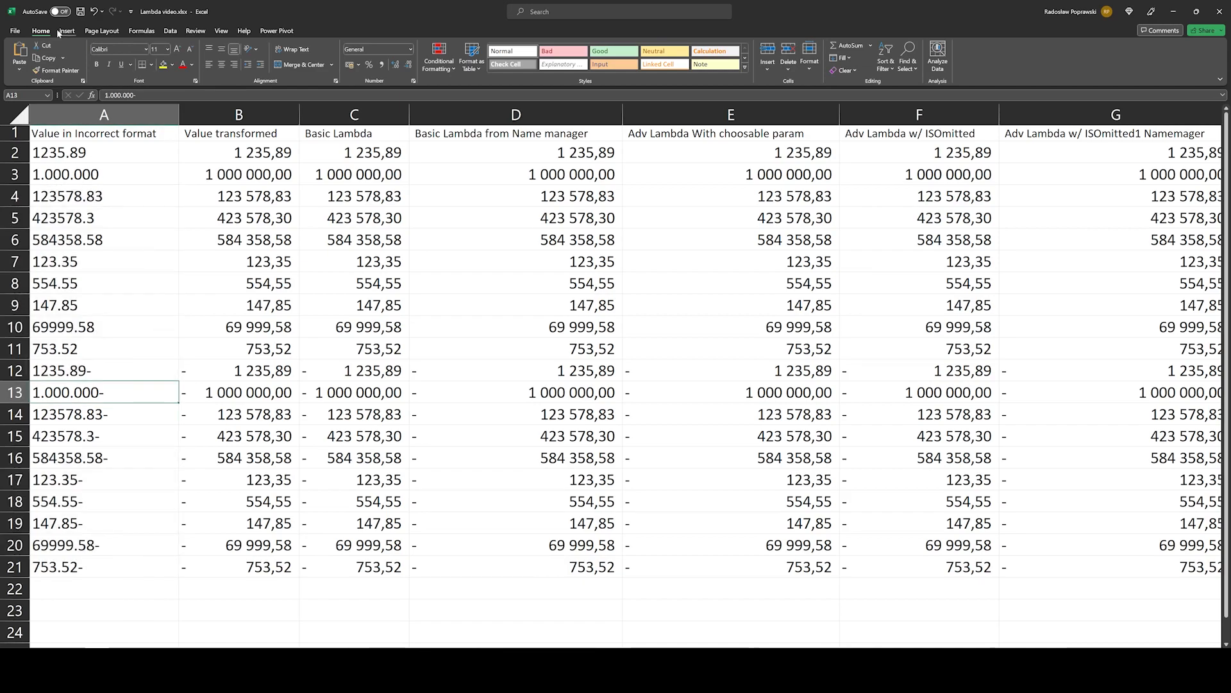
{"action": "left_click", "coordinate": [112, 170], "text": "ctrl"}
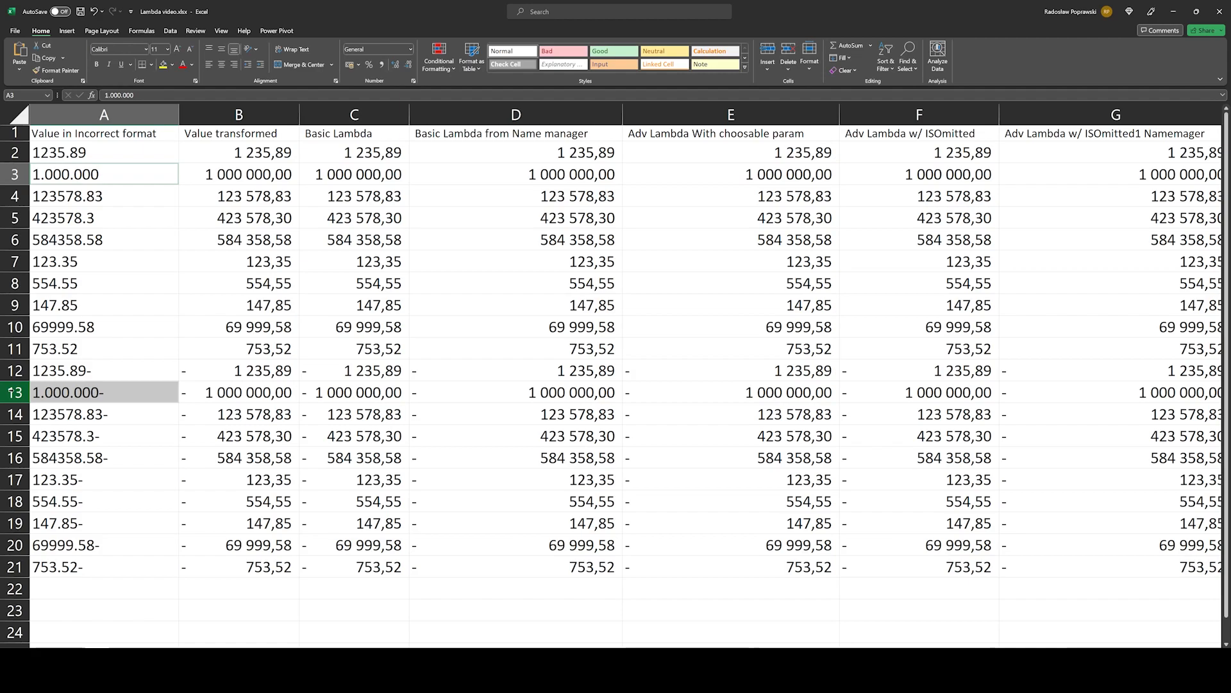
{"action": "key", "text": "Up"}
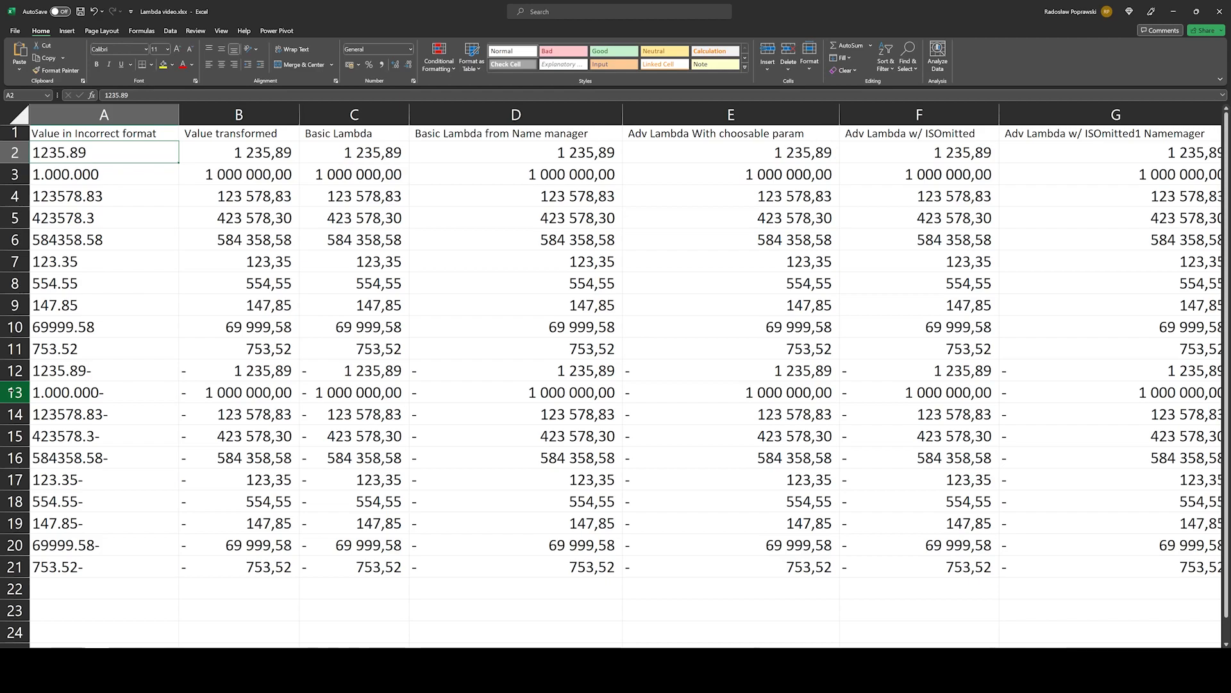
Step: Examine the Value transformed formula in B2 and highlight the trailing minus sign of the text in A12
{"action": "key", "text": "Right"}
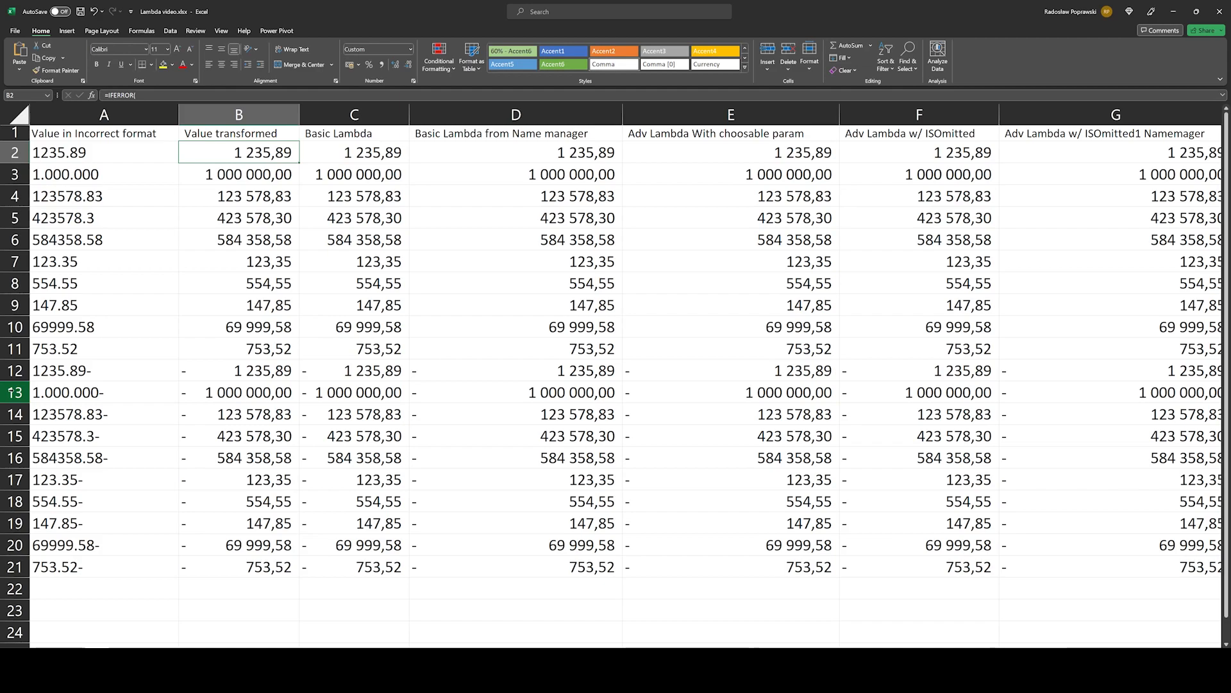
{"action": "key", "text": "F2"}
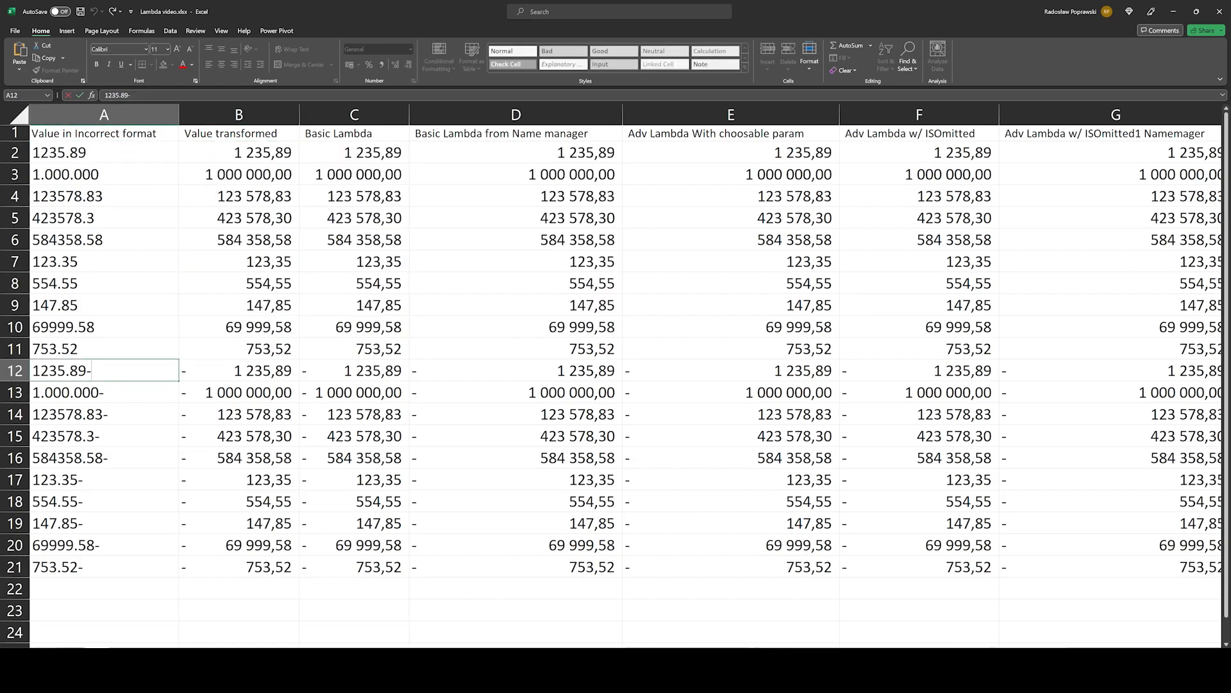
{"action": "key", "text": "shift+Left"}
{"action": "key", "text": "Escape"}
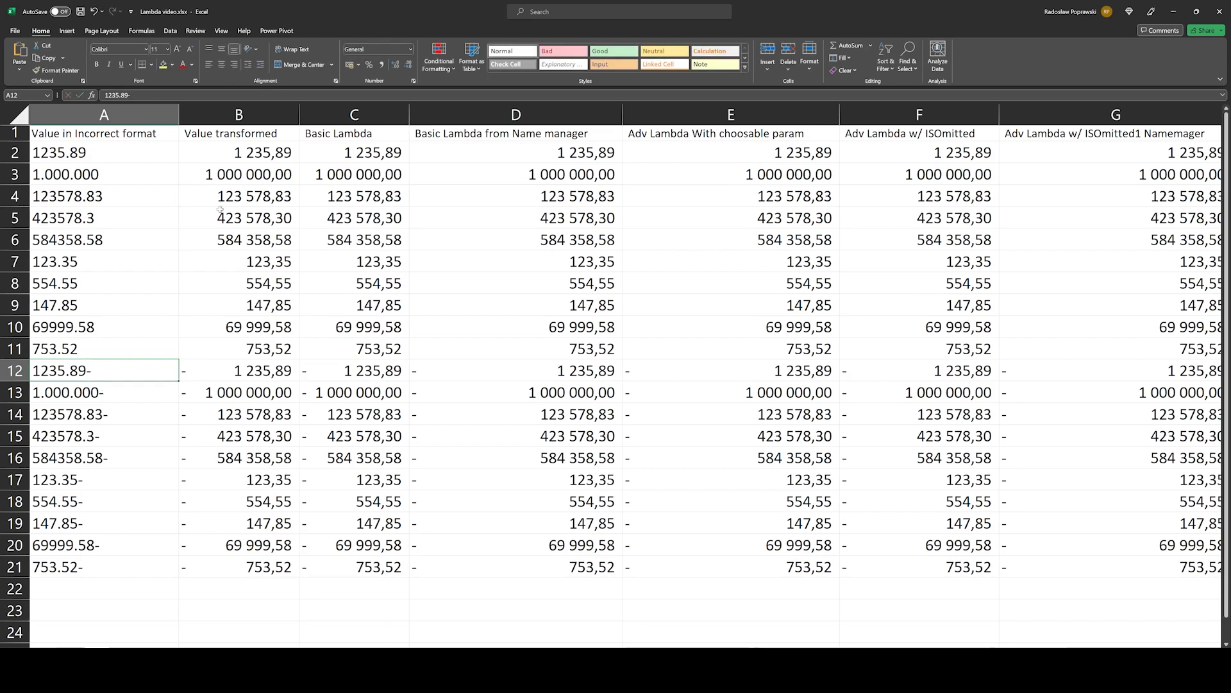
Step: Open the formula in B2 and highlight the first IF's logical test and its value-if-true argument
{"action": "left_click", "coordinate": [236, 155]}
{"action": "key", "text": "F2"}
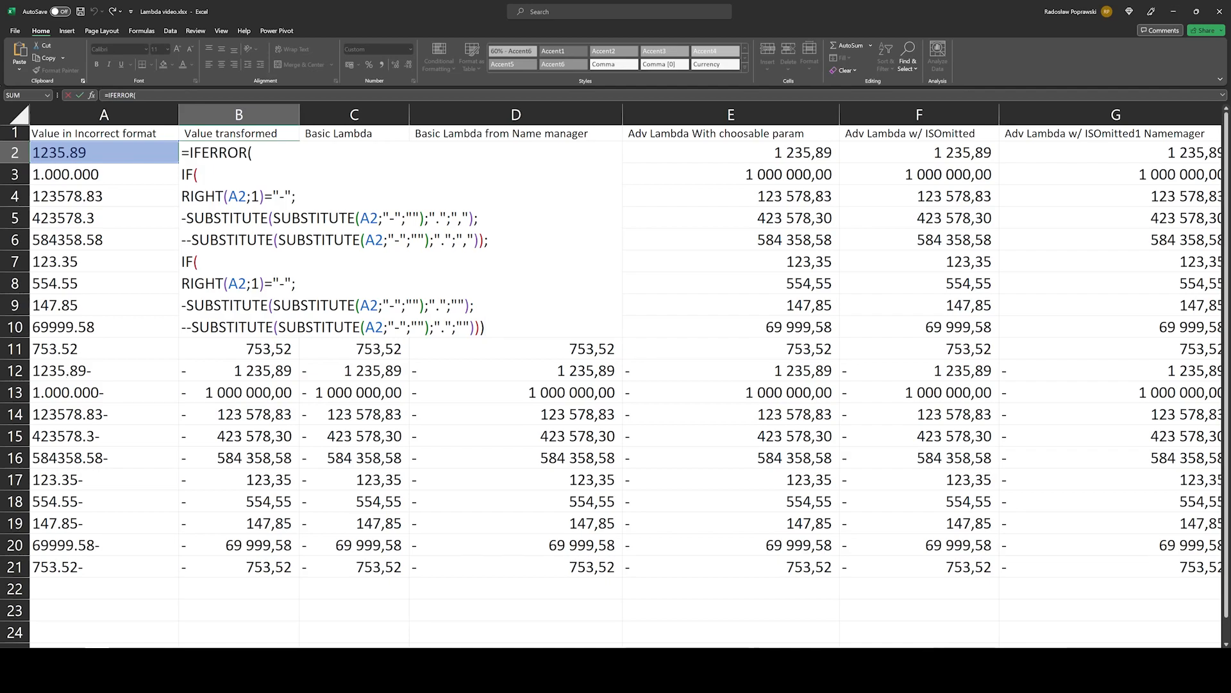
{"action": "key", "text": "Down"}
{"action": "key", "text": "shift+Left"}
{"action": "key", "text": "shift+Left"}
{"action": "key", "text": "shift+Left"}
{"action": "key", "text": "Left"}
{"action": "left_click", "coordinate": [213, 344]}
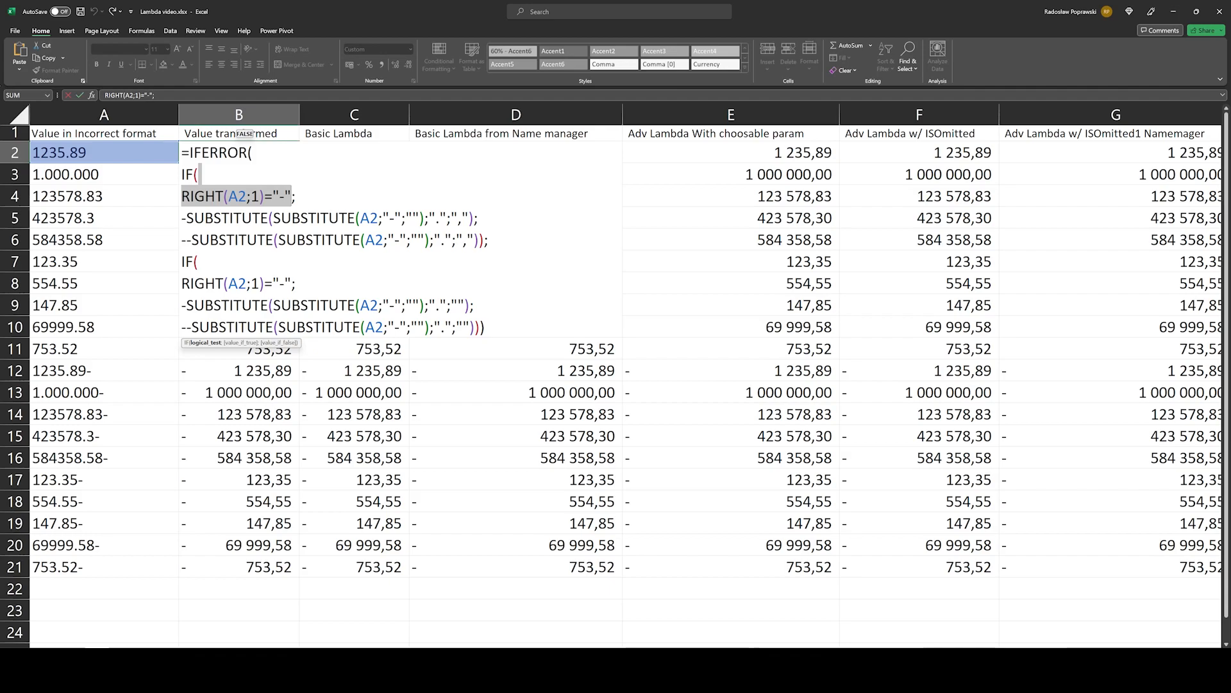
{"action": "left_click", "coordinate": [240, 342]}
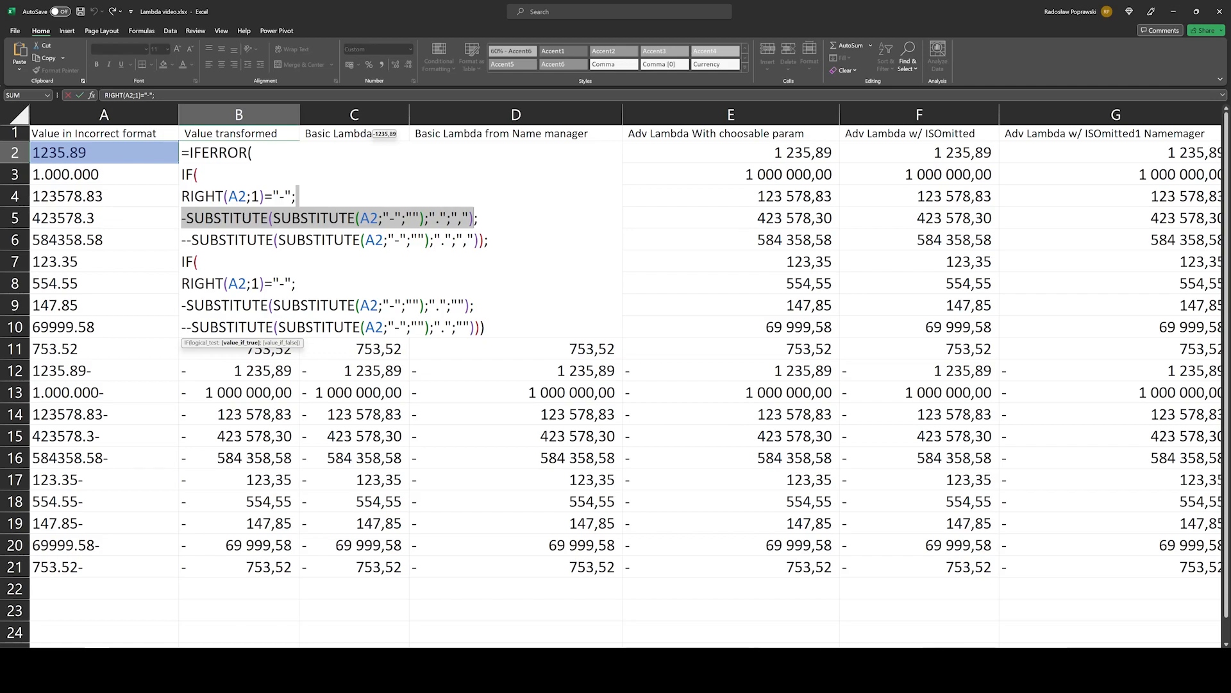
Step: Examine the value-if-true line of B2's first IF: the nested SUBSTITUTE, the point-to-comma replacement and the leading minus
{"action": "left_click_drag", "start_coordinate": [274, 218], "coordinate": [425, 218]}
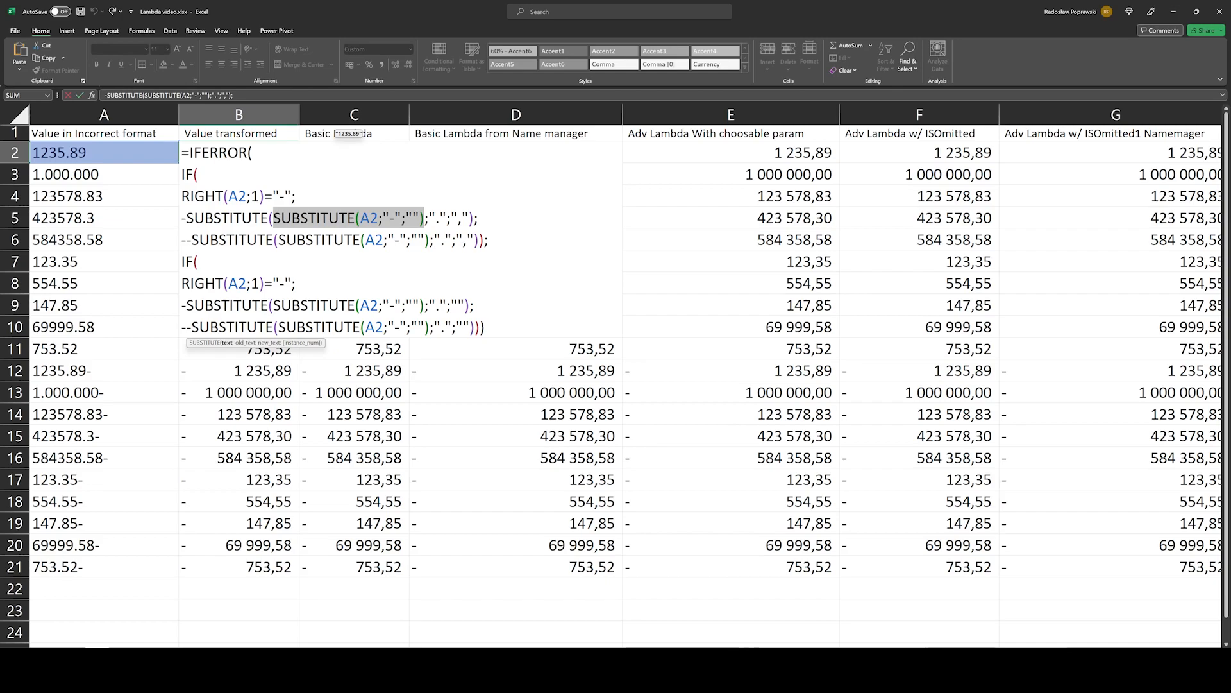
{"action": "left_click_drag", "start_coordinate": [186, 219], "coordinate": [479, 218]}
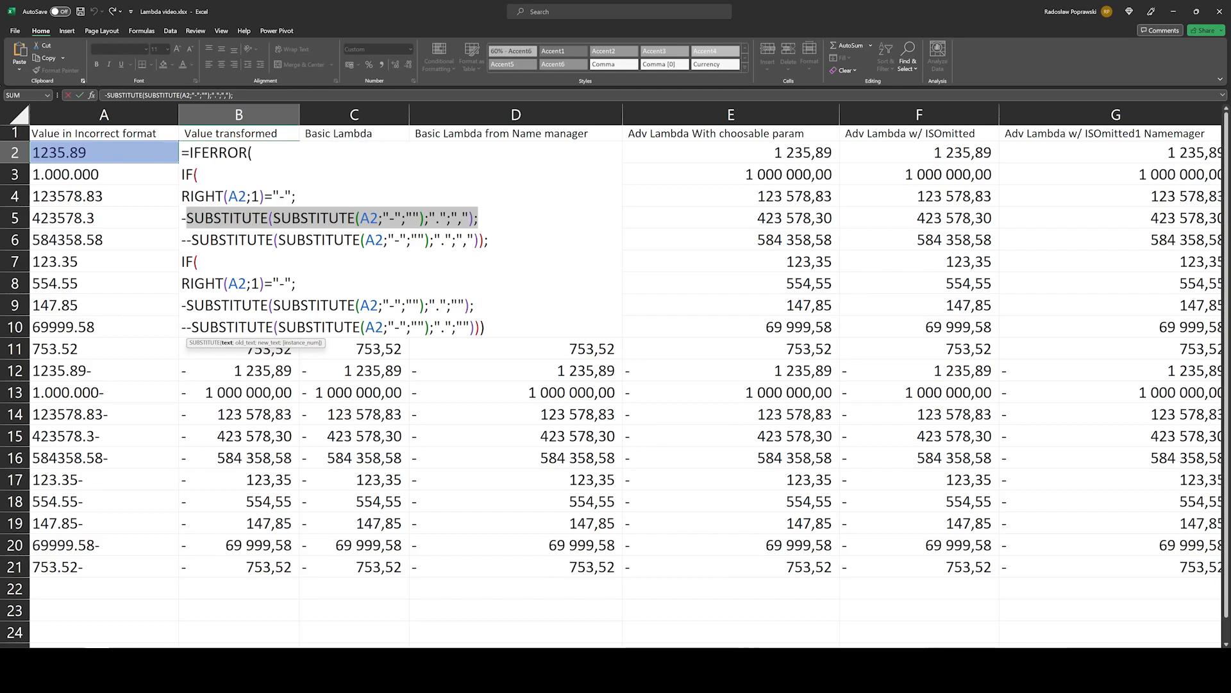
{"action": "key", "text": "shift+Left"}
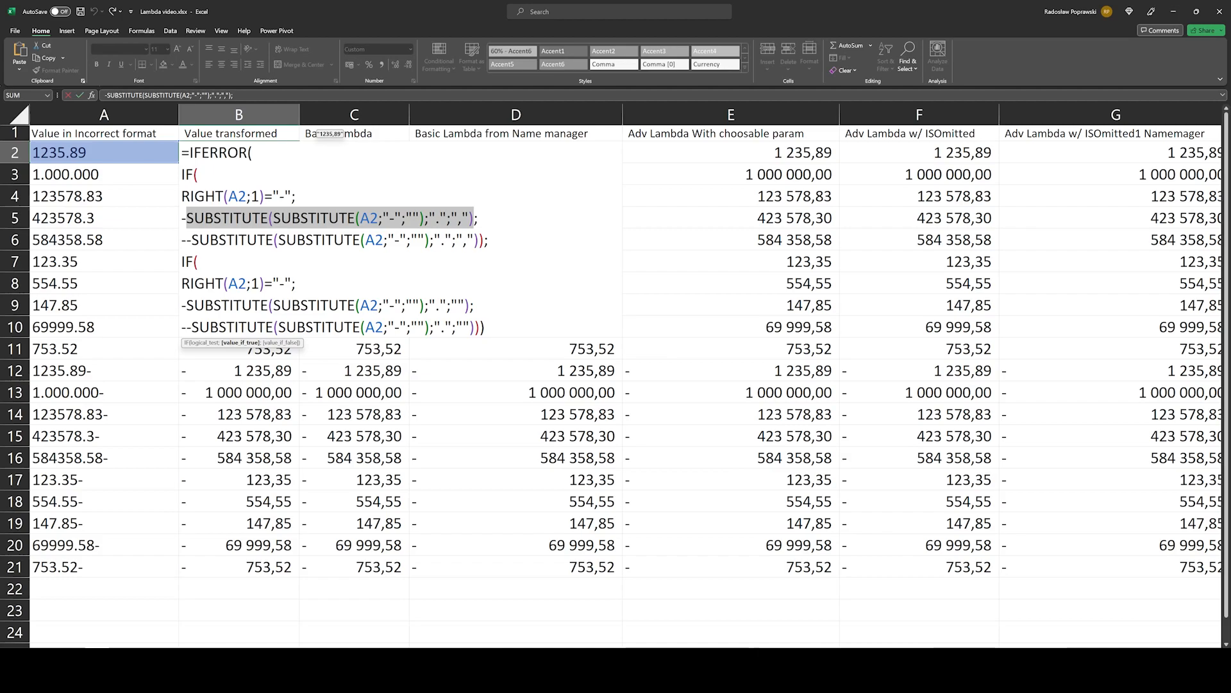
{"action": "left_click_drag", "start_coordinate": [429, 218], "coordinate": [440, 218]}
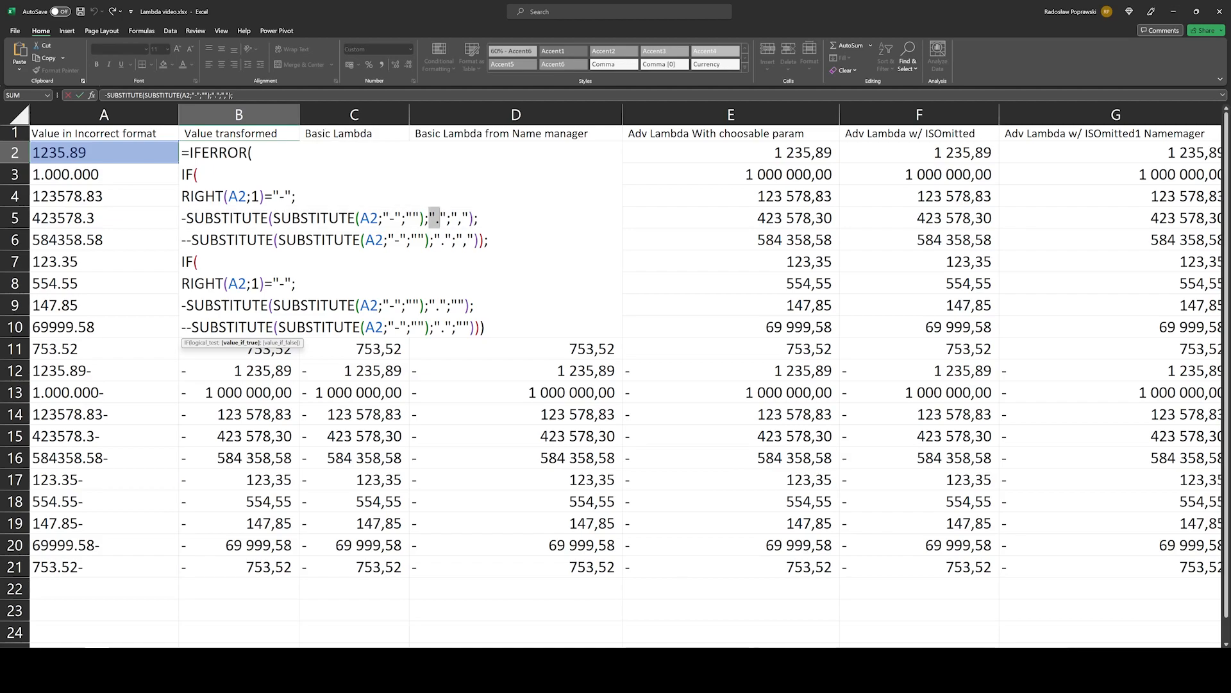
{"action": "left_click_drag", "start_coordinate": [440, 218], "coordinate": [469, 218]}
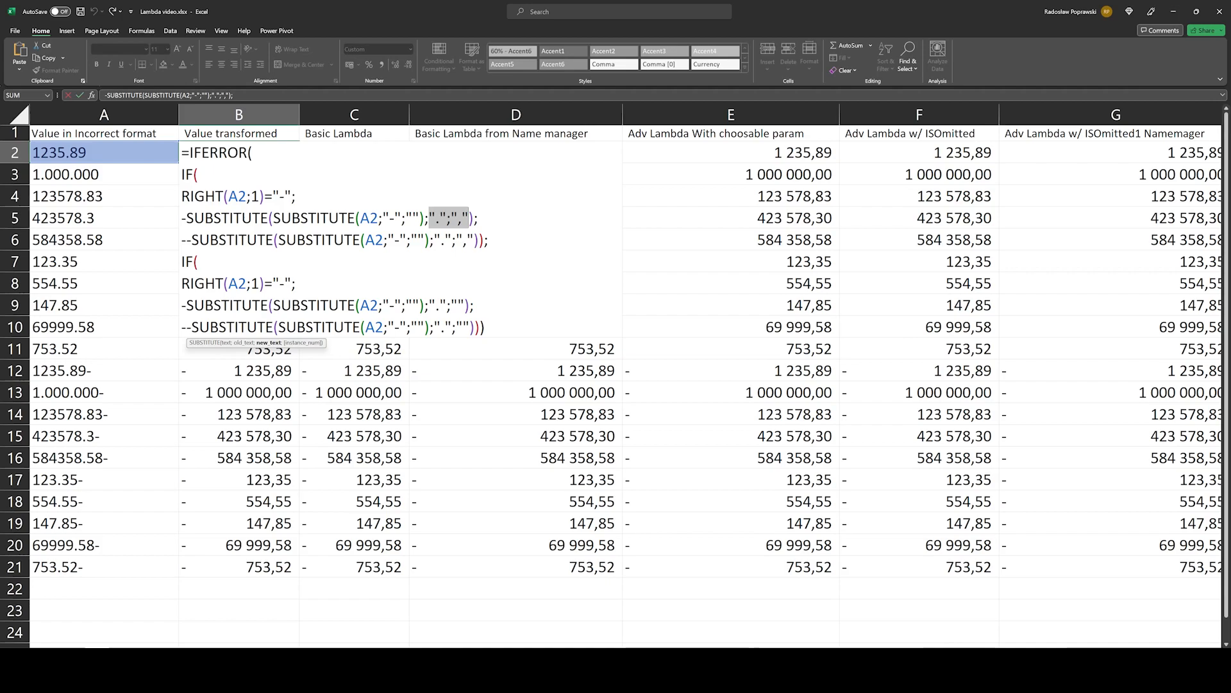
{"action": "left_click", "coordinate": [173, 216]}
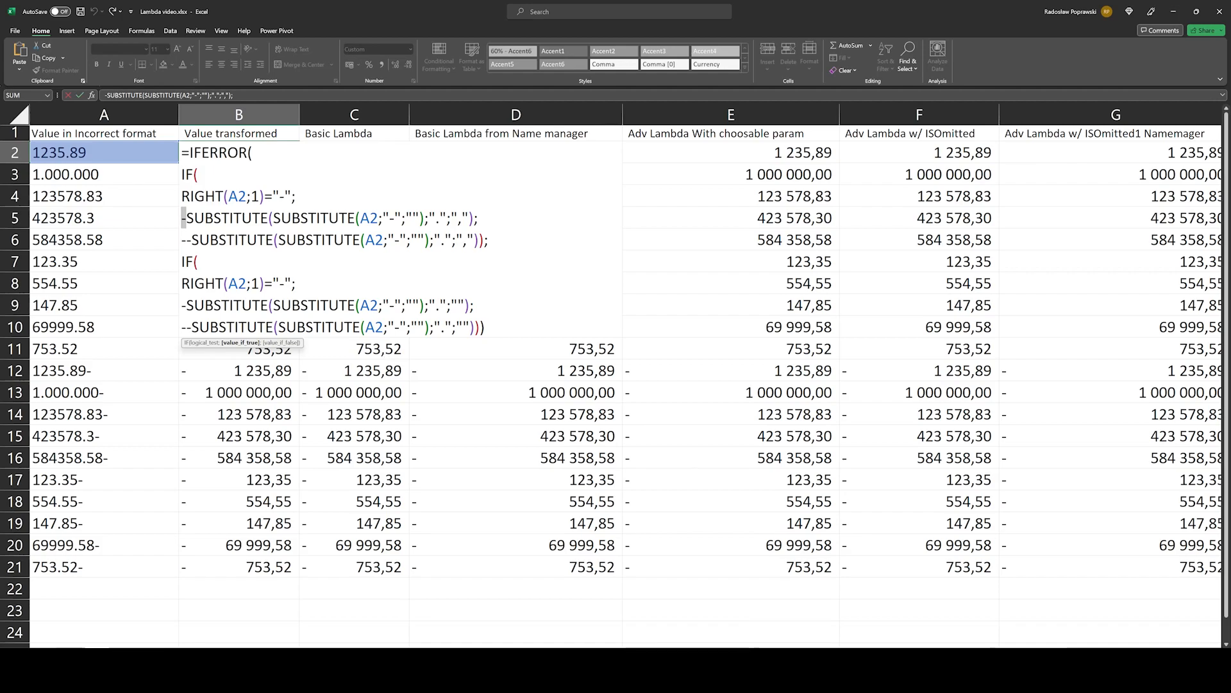
Step: Examine the first IF's value-if-false SUBSTITUTE line and its double minus in B2, and close the formula without editing it
{"action": "left_click_drag", "start_coordinate": [182, 196], "coordinate": [479, 218]}
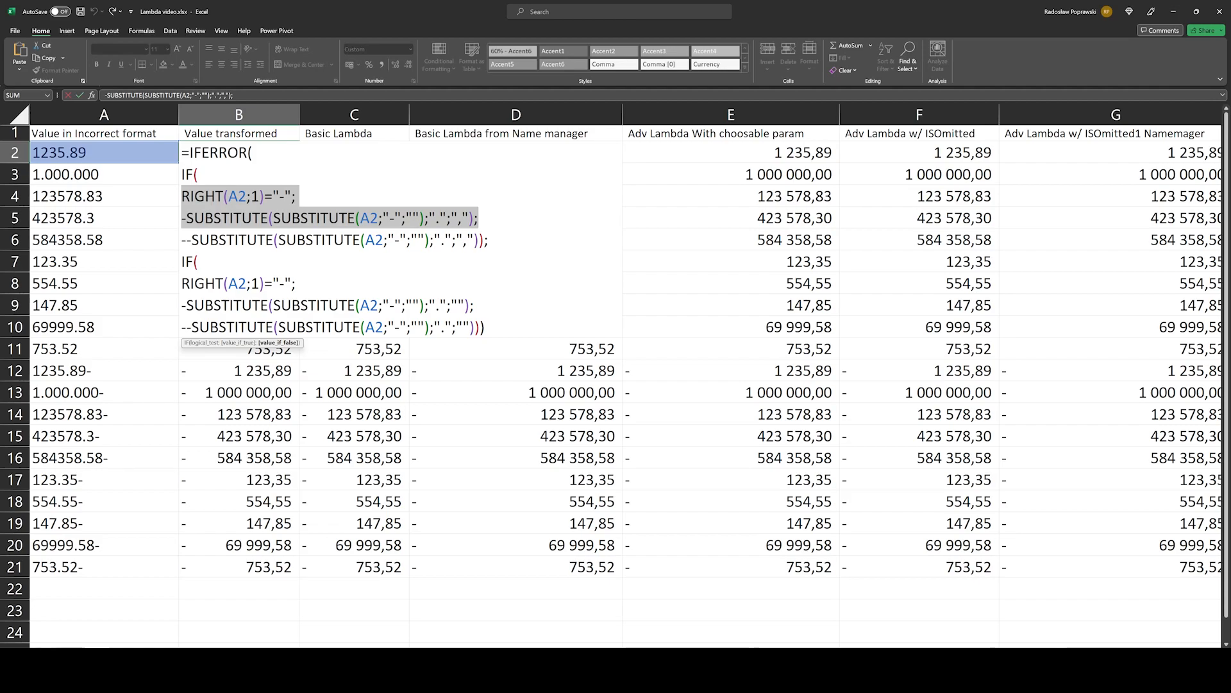
{"action": "left_click_drag", "start_coordinate": [192, 240], "coordinate": [489, 240]}
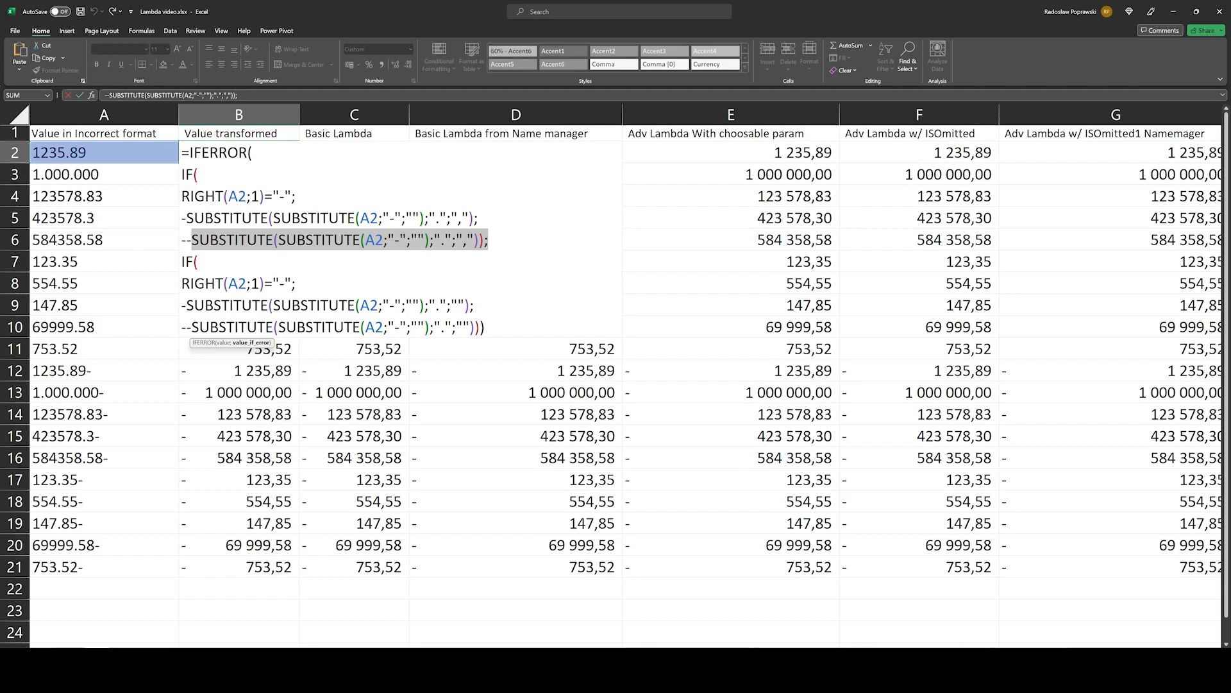
{"action": "key", "text": "shift+Home"}
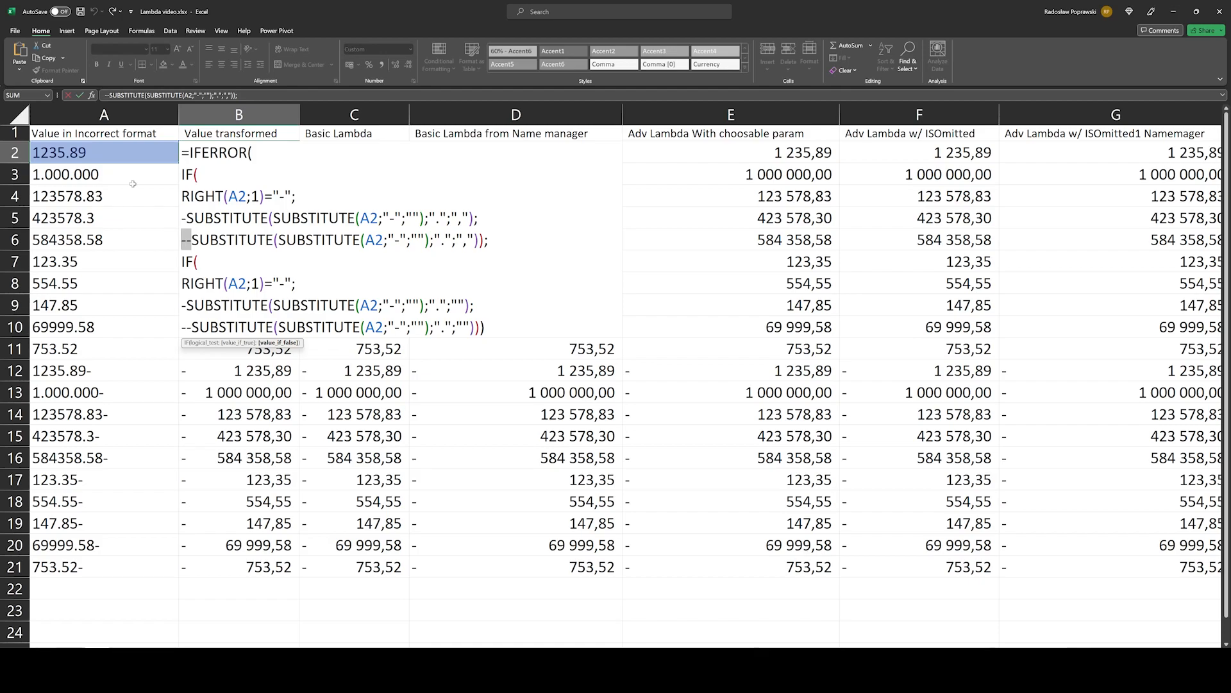
{"action": "key", "text": "Escape"}
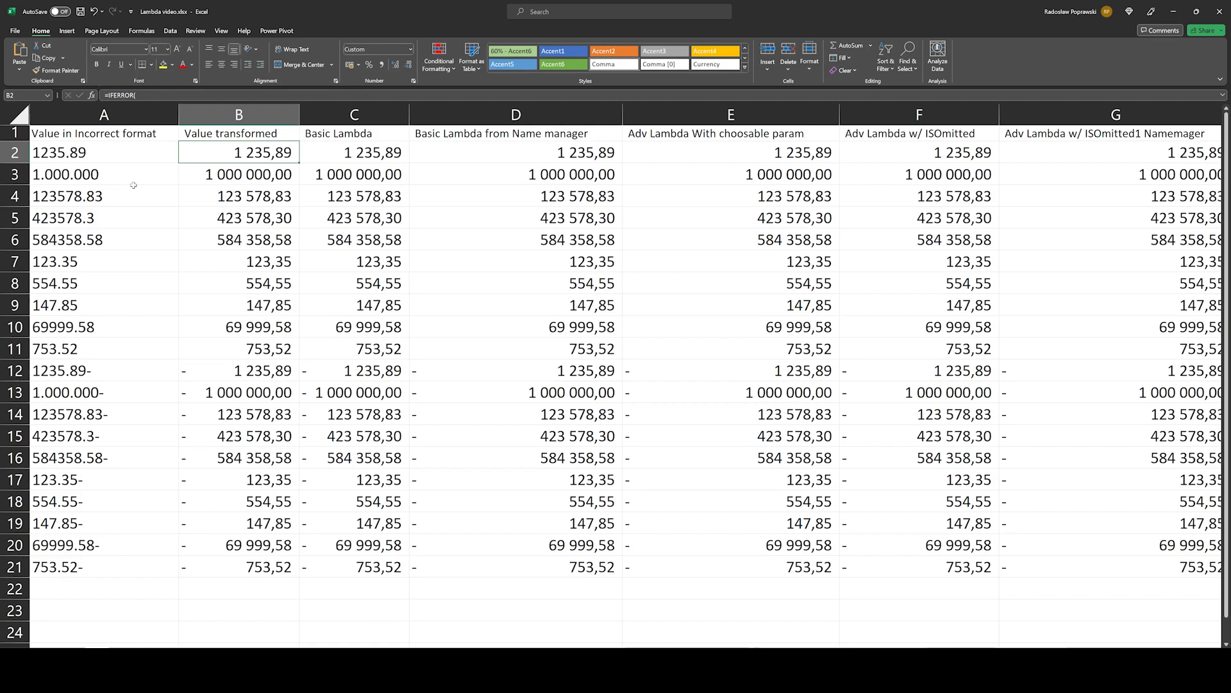
Step: Compare the texts in A2 and A3, open the formula in B3, and highlight IFERROR and its value-if-error IF block
{"action": "left_click", "coordinate": [115, 154]}
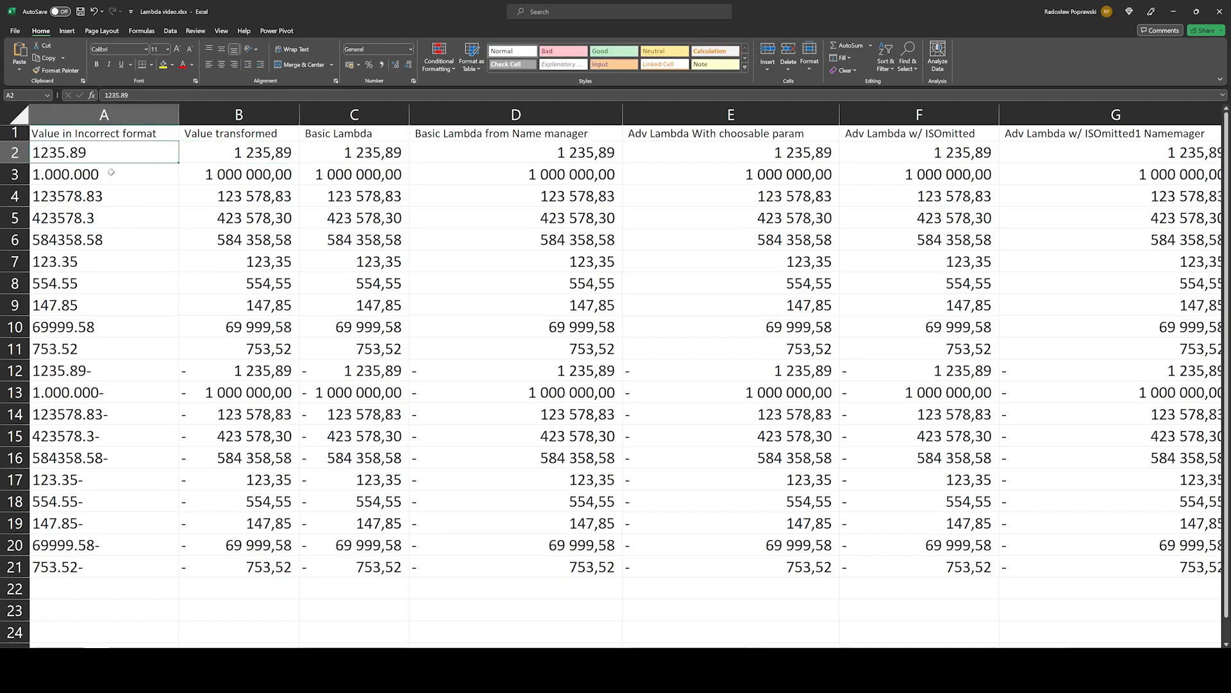
{"action": "left_click", "coordinate": [112, 175]}
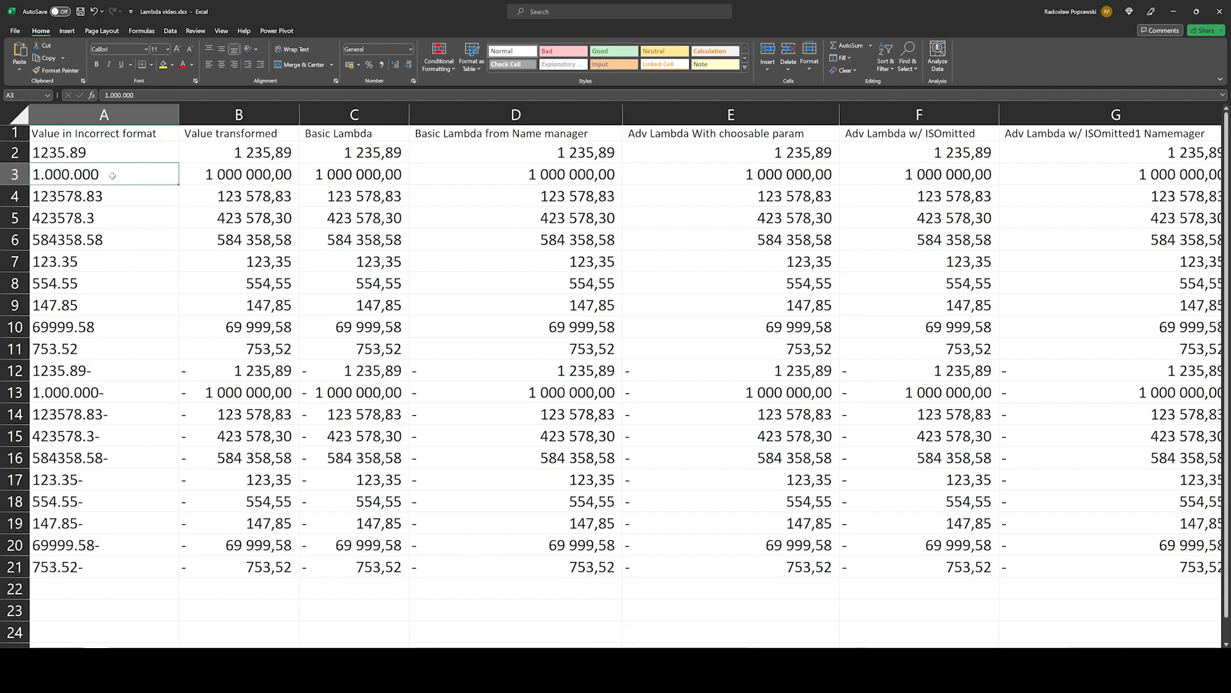
{"action": "left_click", "coordinate": [228, 173]}
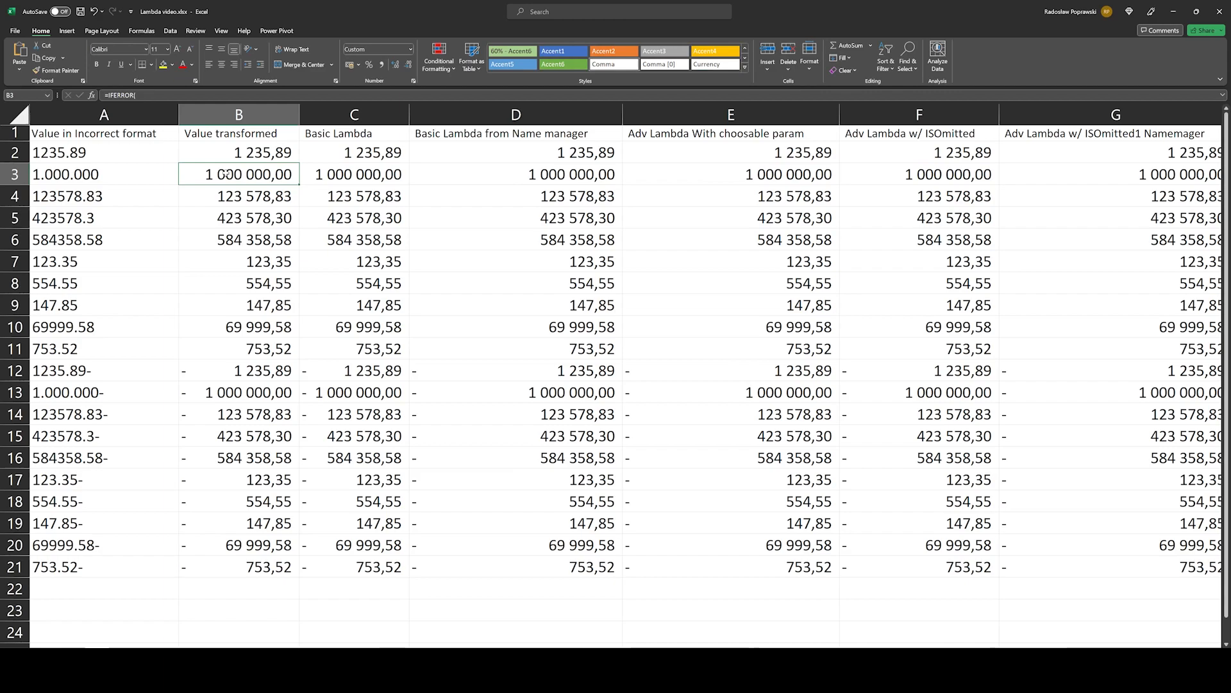
{"action": "double_click", "coordinate": [228, 173]}
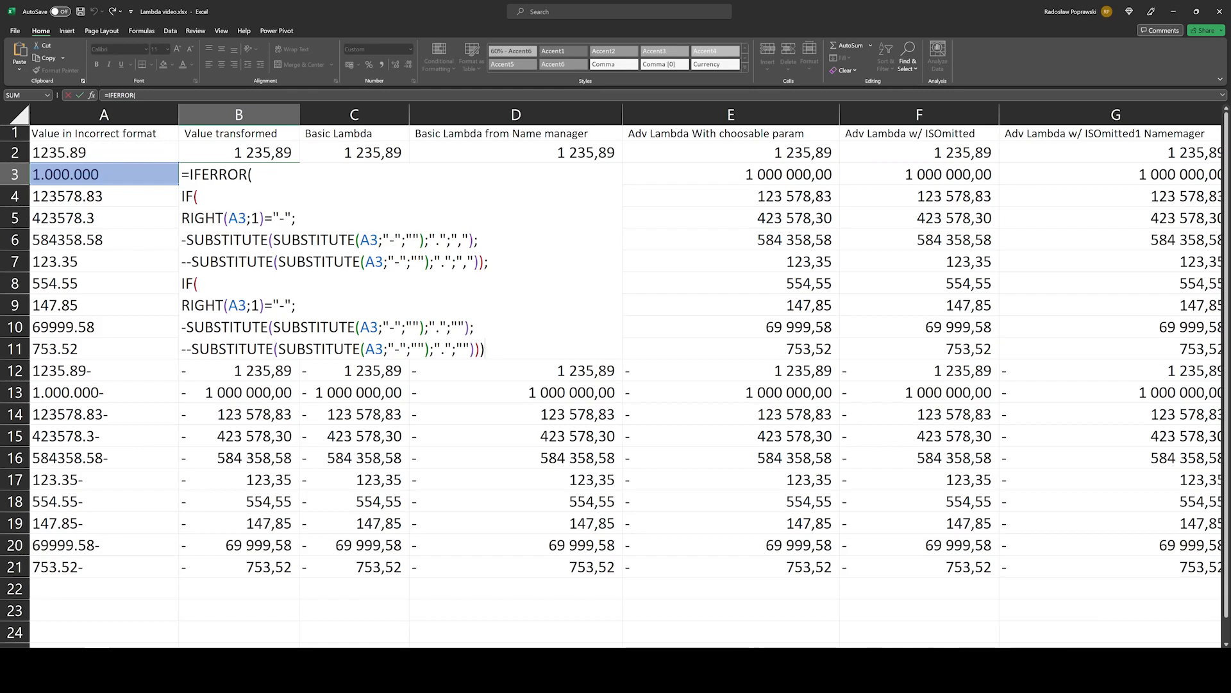
{"action": "left_click_drag", "start_coordinate": [190, 174], "coordinate": [252, 174]}
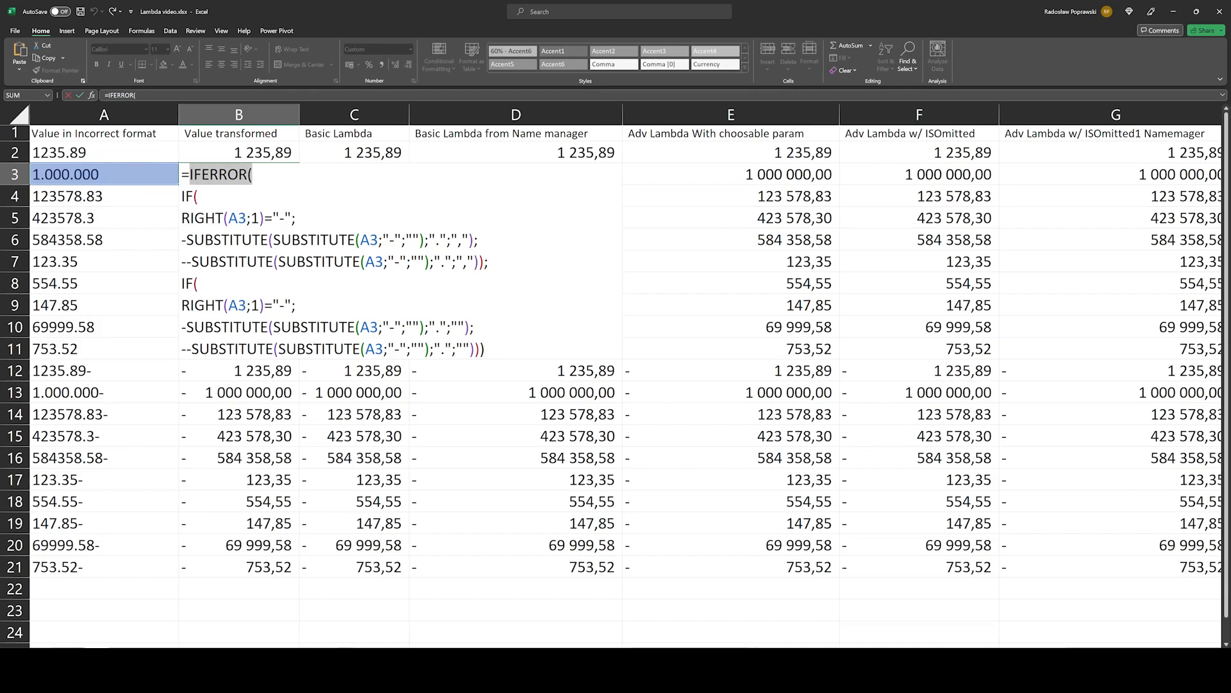
{"action": "left_click", "coordinate": [265, 364]}
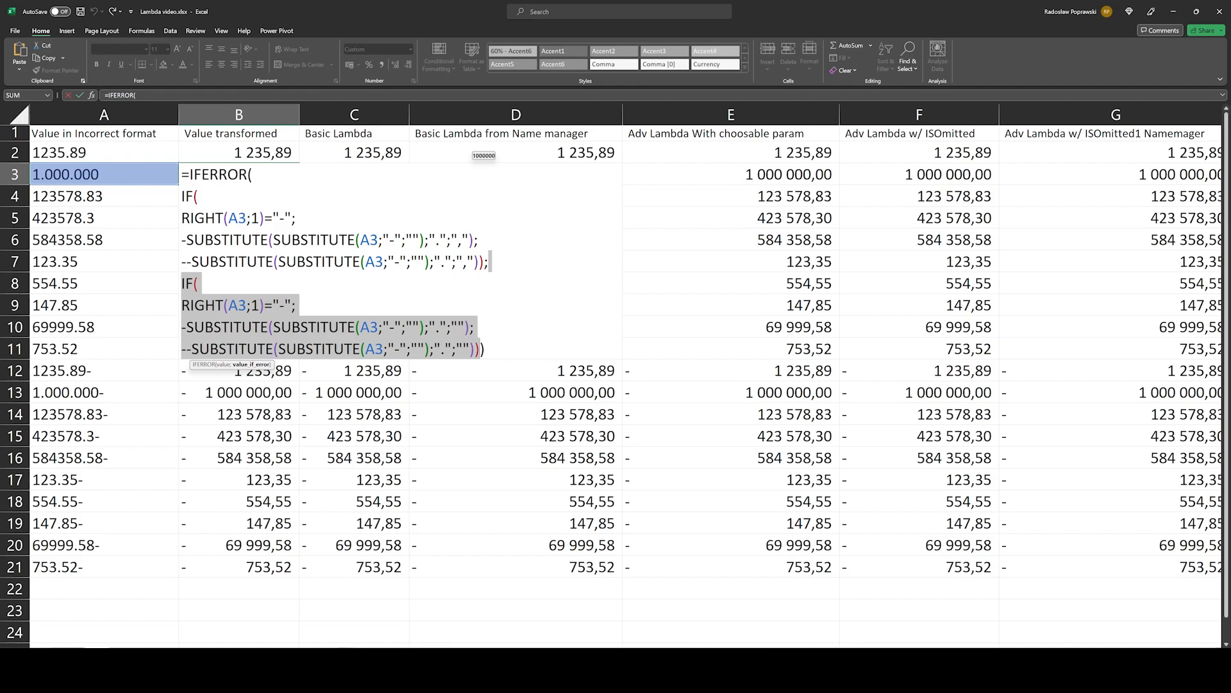
Step: Examine the second IF's logical test and value-if-true line in B3, including the point-to-empty-text replacement and the leading minus
{"action": "left_click_drag", "start_coordinate": [183, 305], "coordinate": [297, 306]}
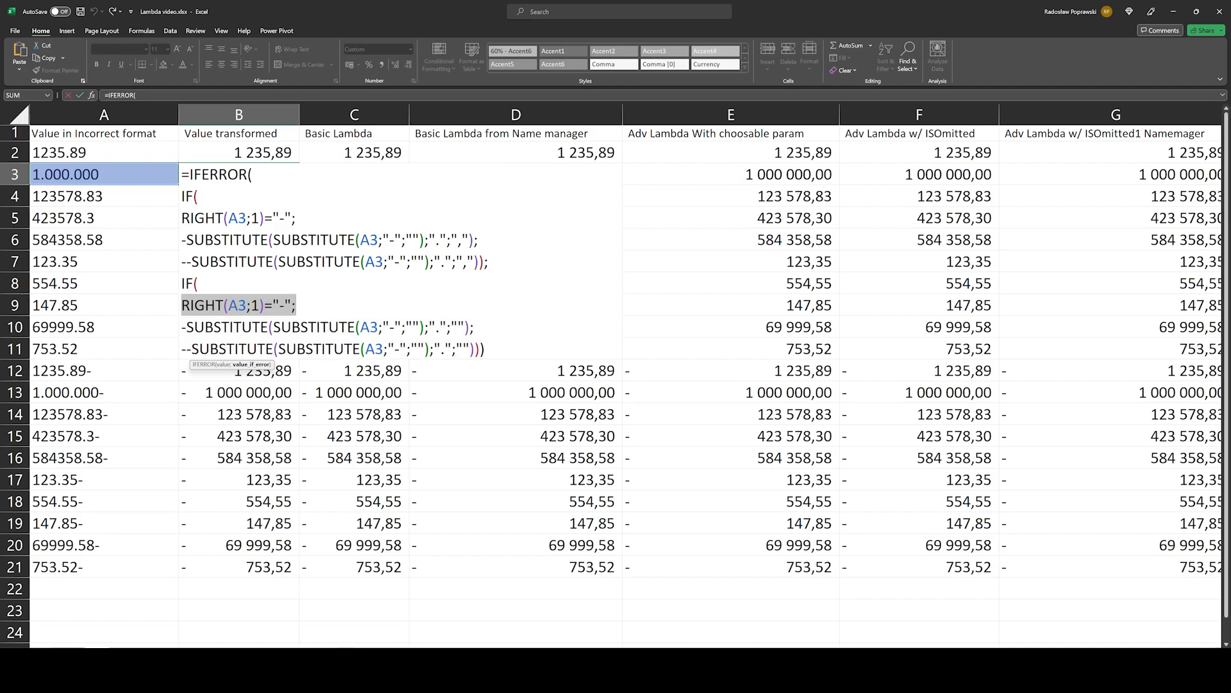
{"action": "left_click_drag", "start_coordinate": [182, 327], "coordinate": [469, 328]}
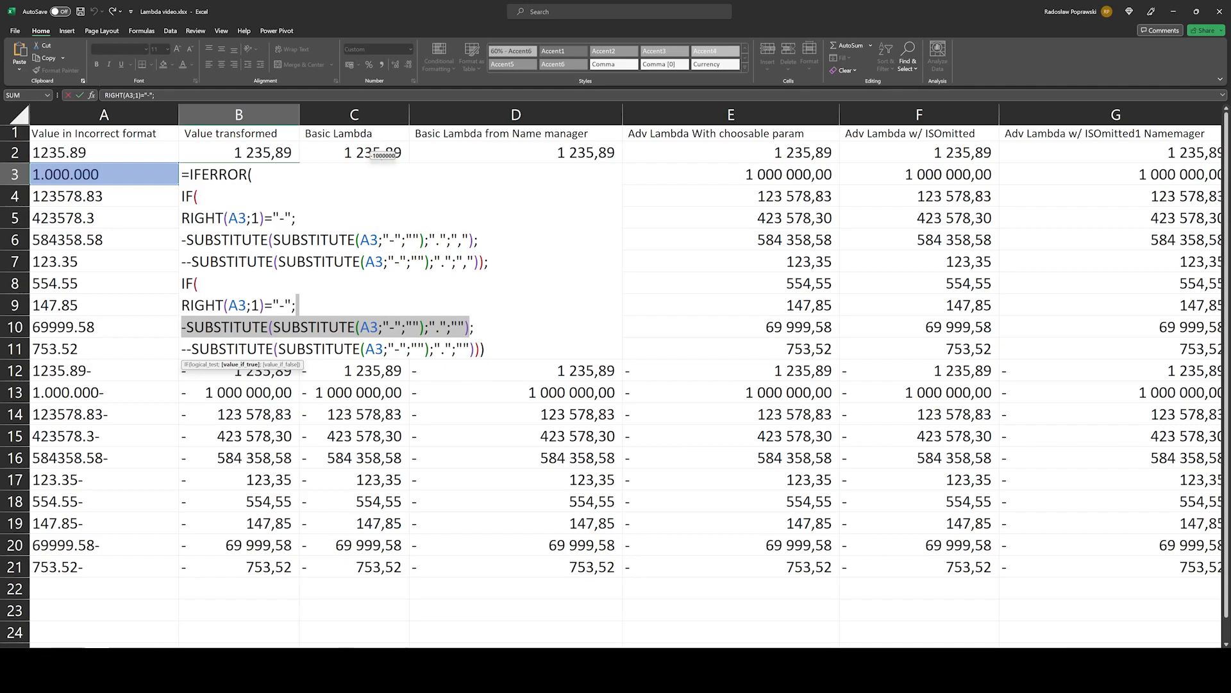
{"action": "left_click", "coordinate": [438, 327]}
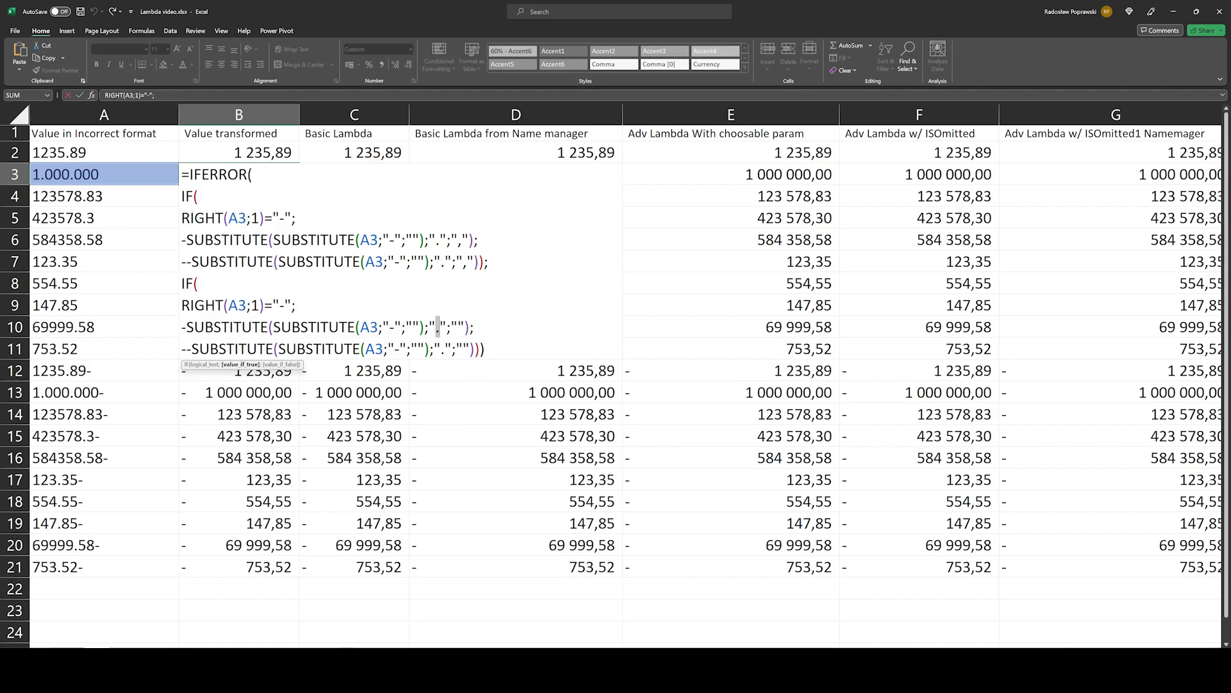
{"action": "double_click", "coordinate": [458, 327]}
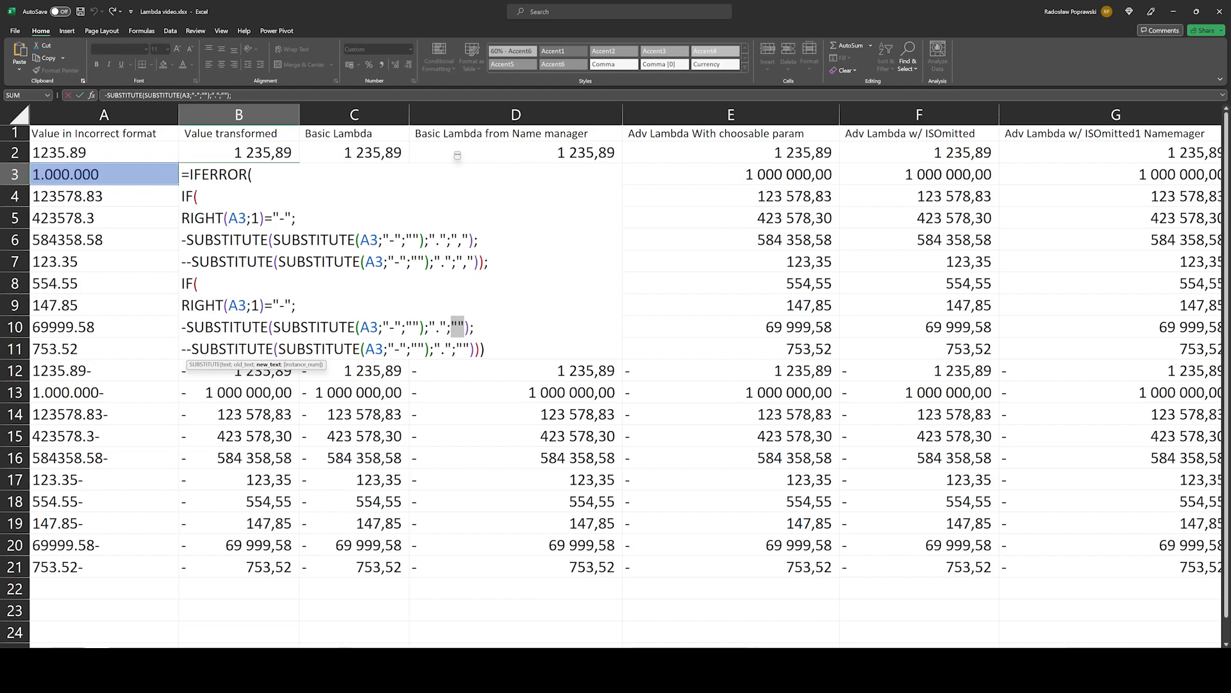
{"action": "double_click", "coordinate": [184, 327]}
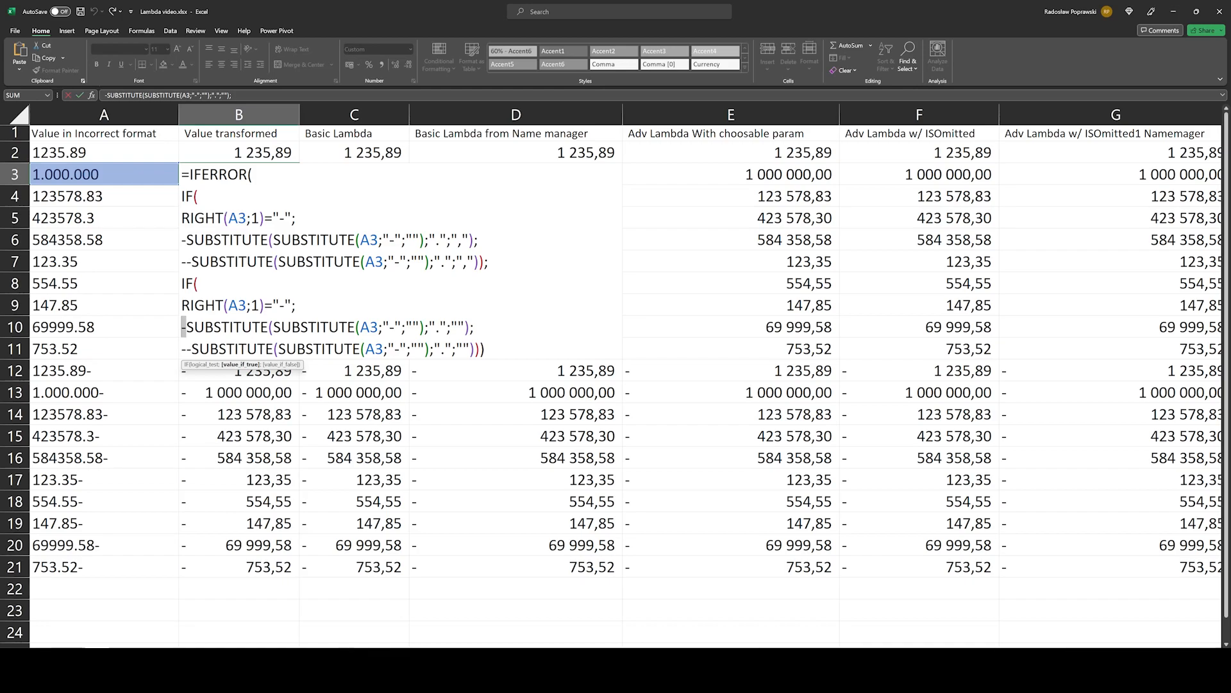
Step: Examine the second IF's value-if-false SUBSTITUTE line and its double minus in B3, and close the formula without editing it
{"action": "left_click_drag", "start_coordinate": [192, 349], "coordinate": [480, 349]}
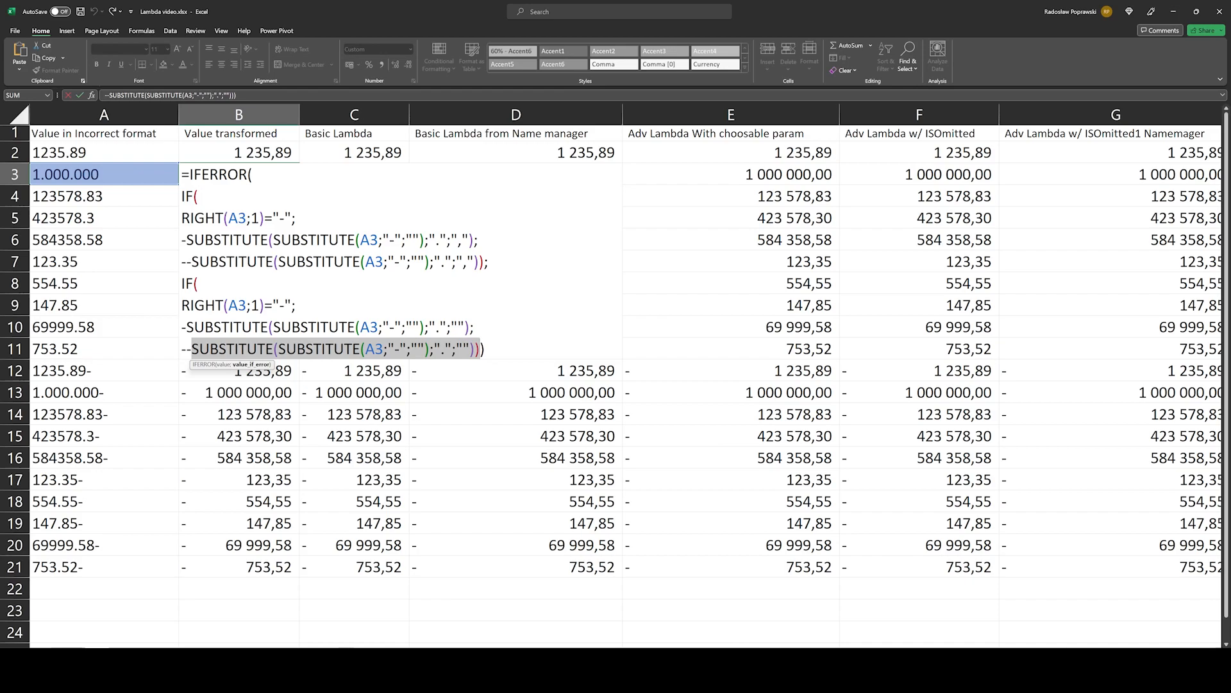
{"action": "left_click_drag", "start_coordinate": [192, 349], "coordinate": [181, 349]}
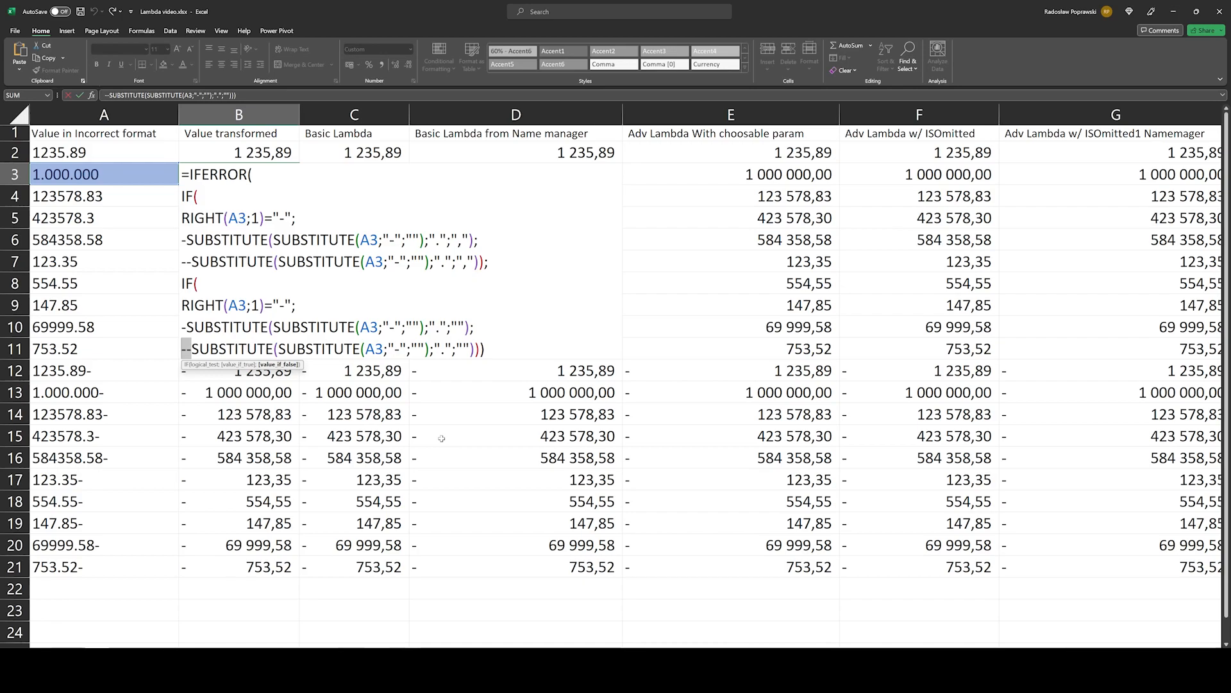
{"action": "key", "text": "ctrl+Return"}
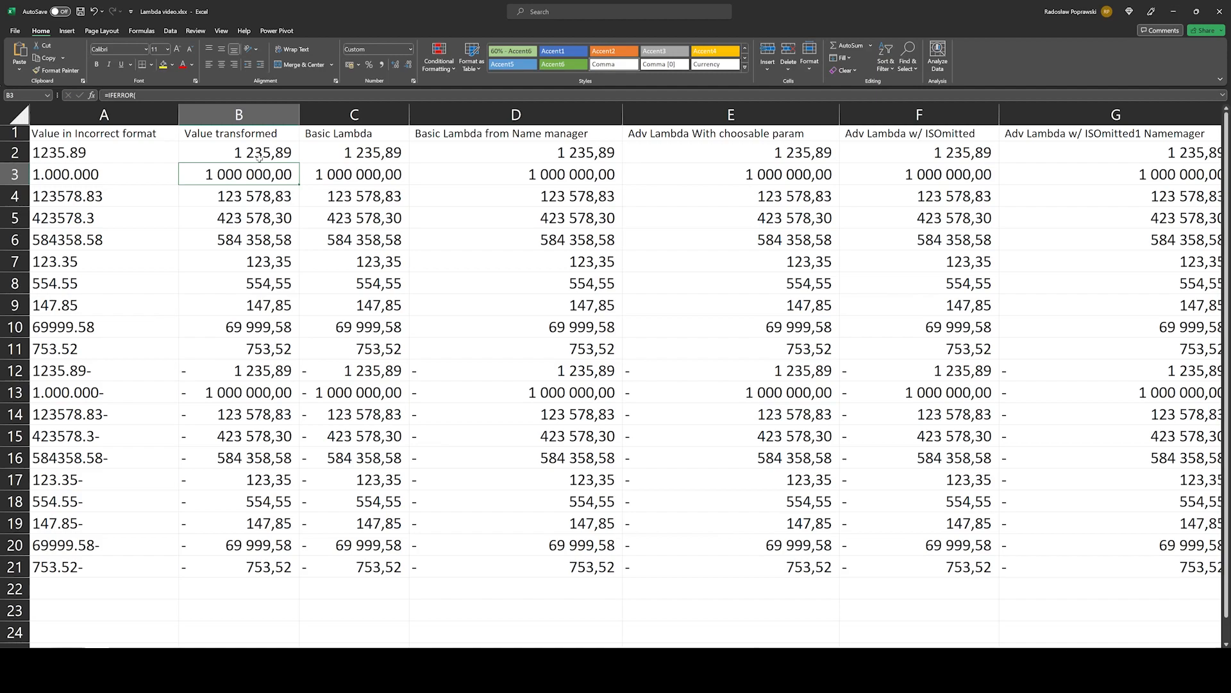
Step: Highlight the transformed values in B2:B21 and compare them with the incorrectly formatted texts in A2:A21
{"action": "left_click_drag", "start_coordinate": [259, 156], "coordinate": [260, 574]}
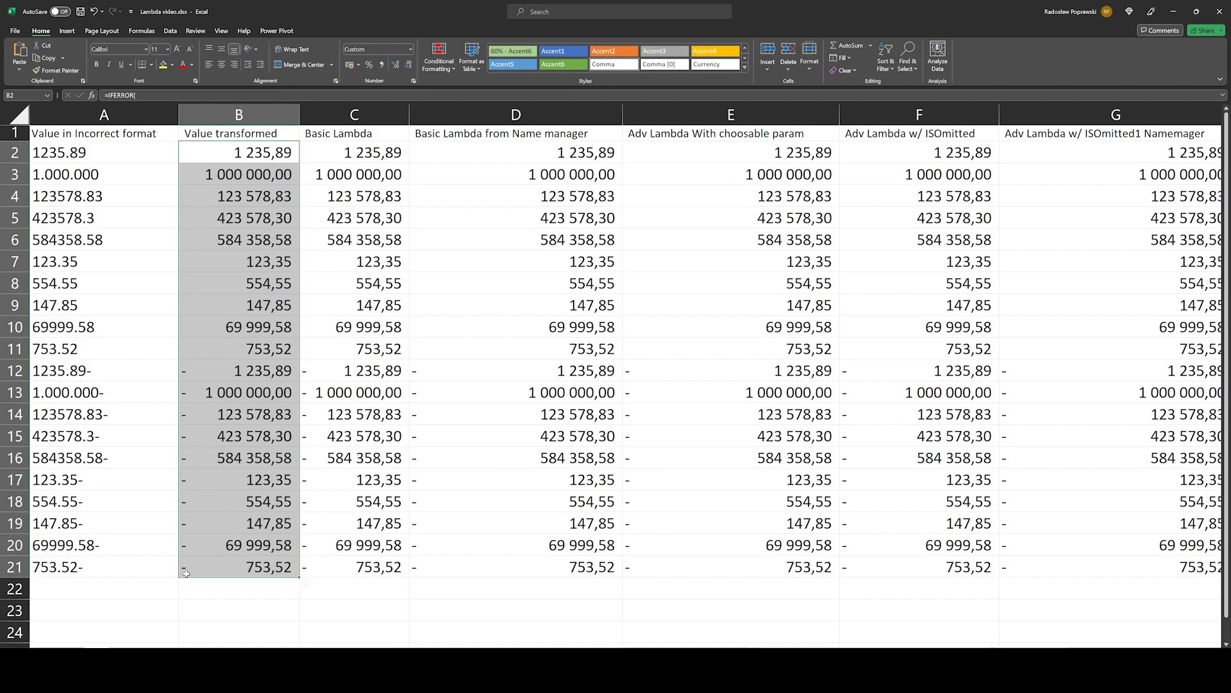
{"action": "left_click_drag", "start_coordinate": [104, 153], "coordinate": [111, 569]}
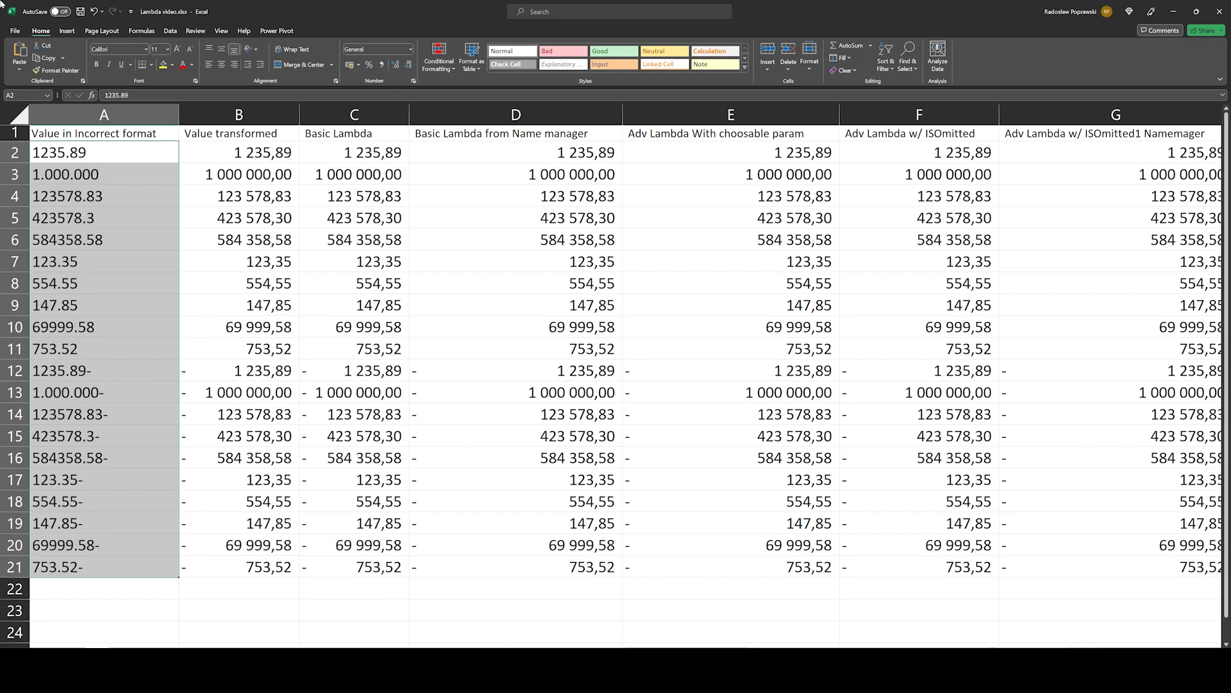
{"action": "left_click_drag", "start_coordinate": [239, 152], "coordinate": [268, 556]}
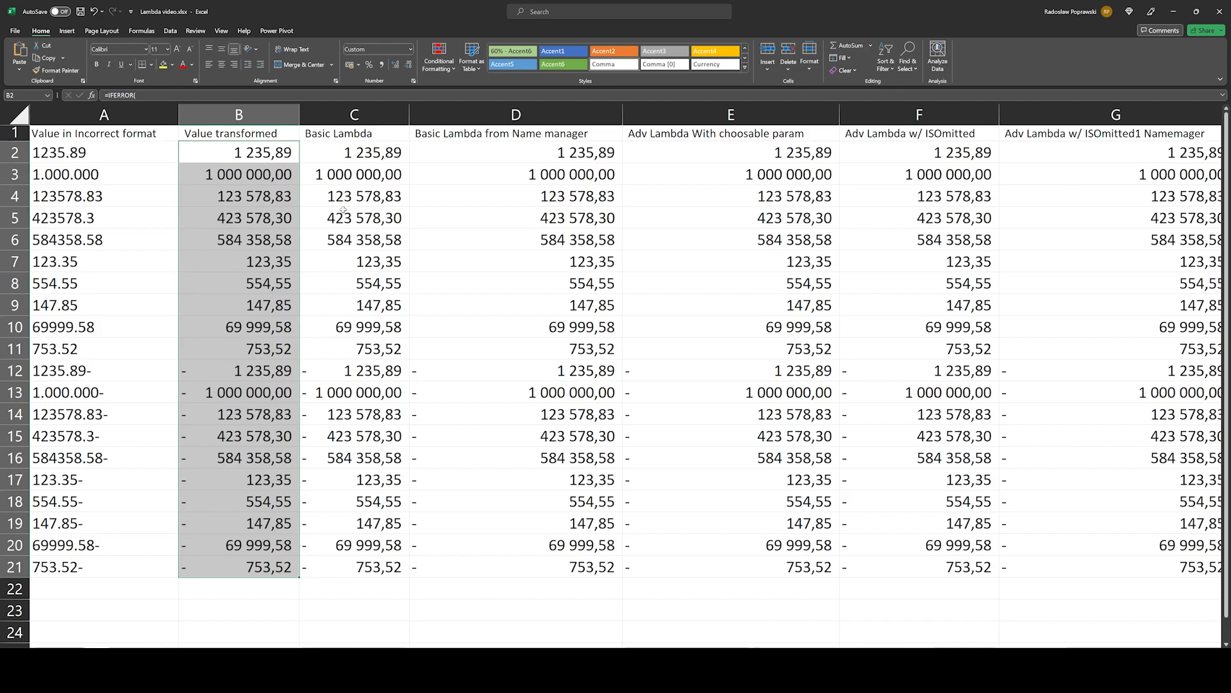
Step: Open the Basic Lambda formula in C2 and examine its MyCell parameter, its IFERROR calculation and MyCell's use inside SUBSTITUTE
{"action": "double_click", "coordinate": [348, 153]}
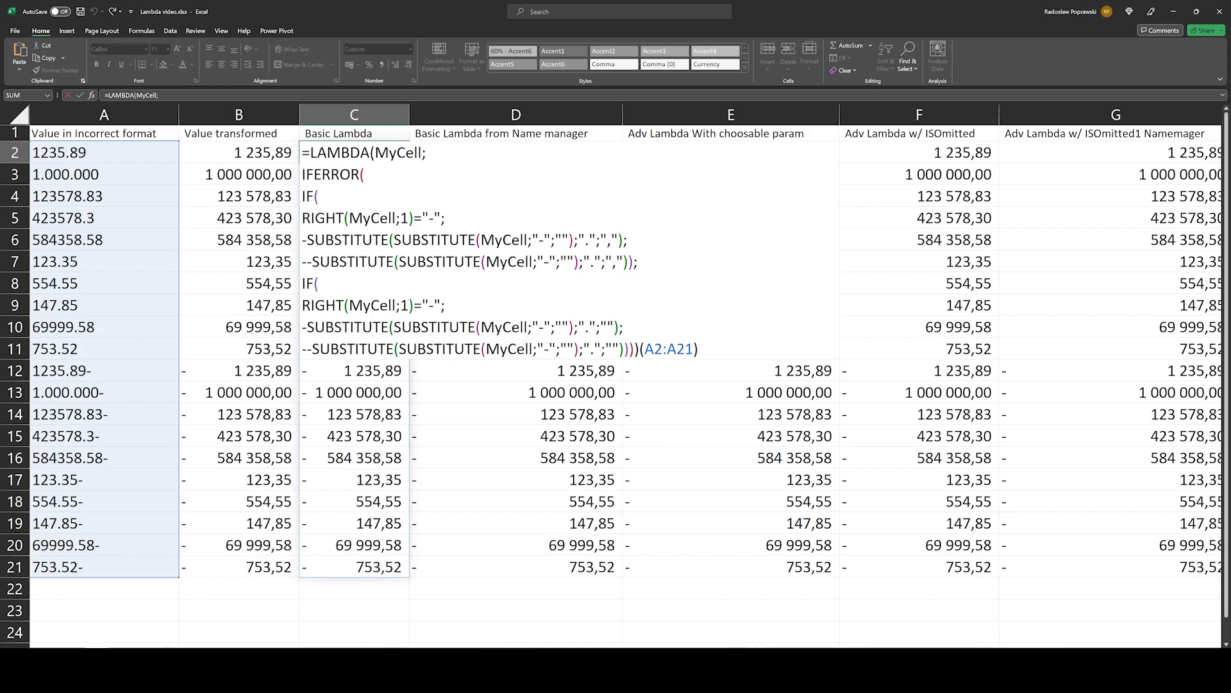
{"action": "left_click_drag", "start_coordinate": [634, 349], "coordinate": [306, 174]}
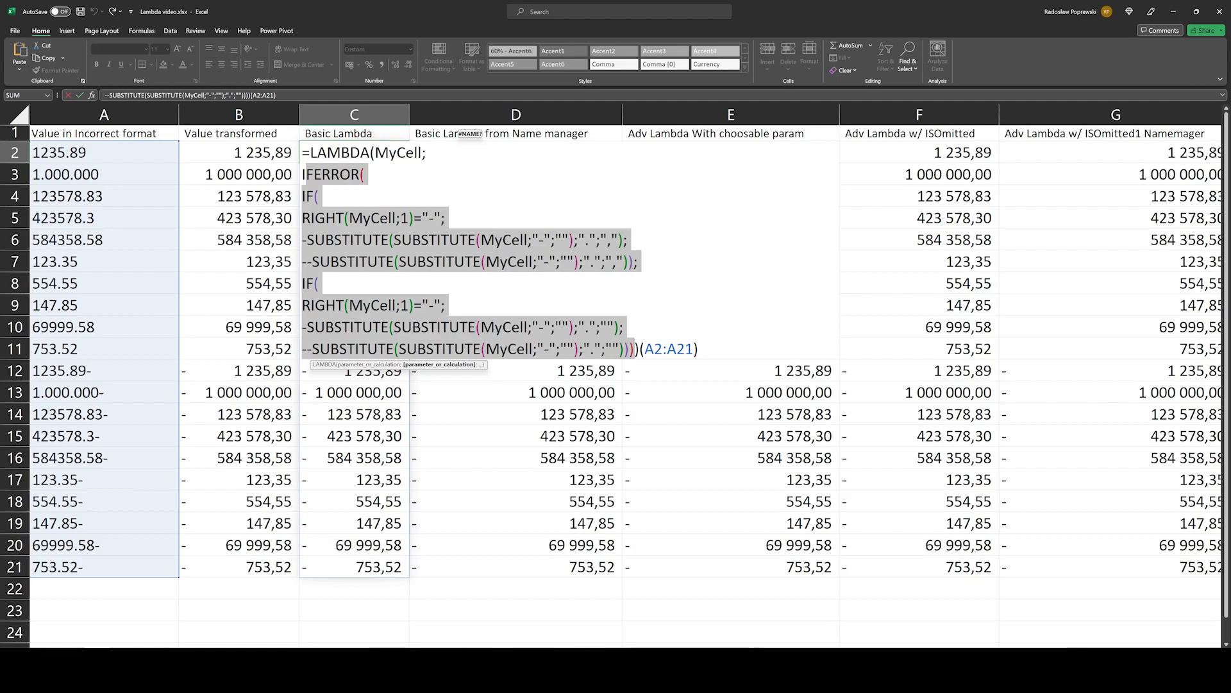
{"action": "left_click", "coordinate": [419, 153]}
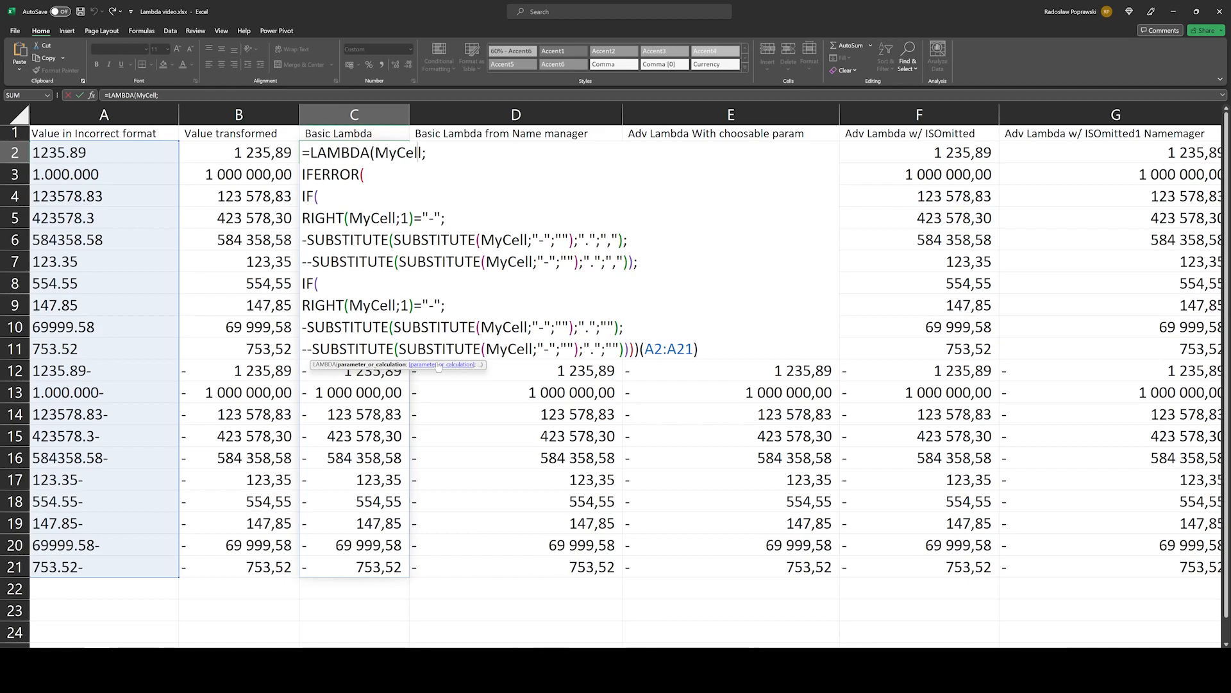
{"action": "left_click", "coordinate": [439, 365]}
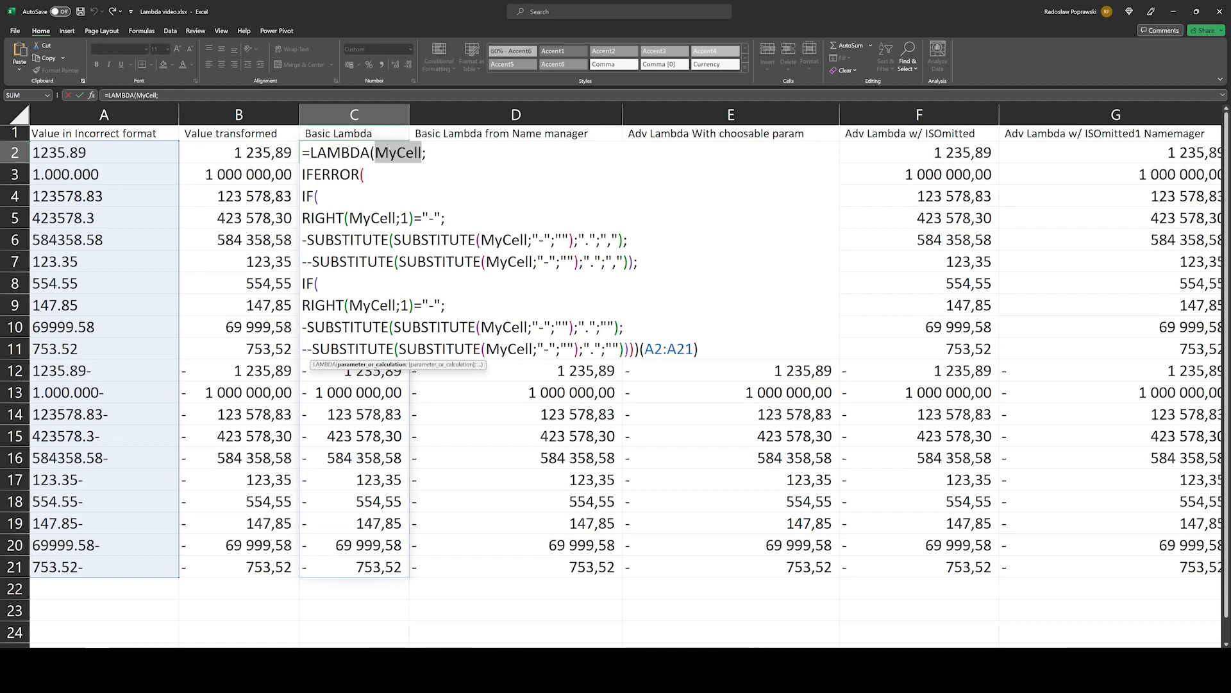
{"action": "left_click", "coordinate": [427, 365]}
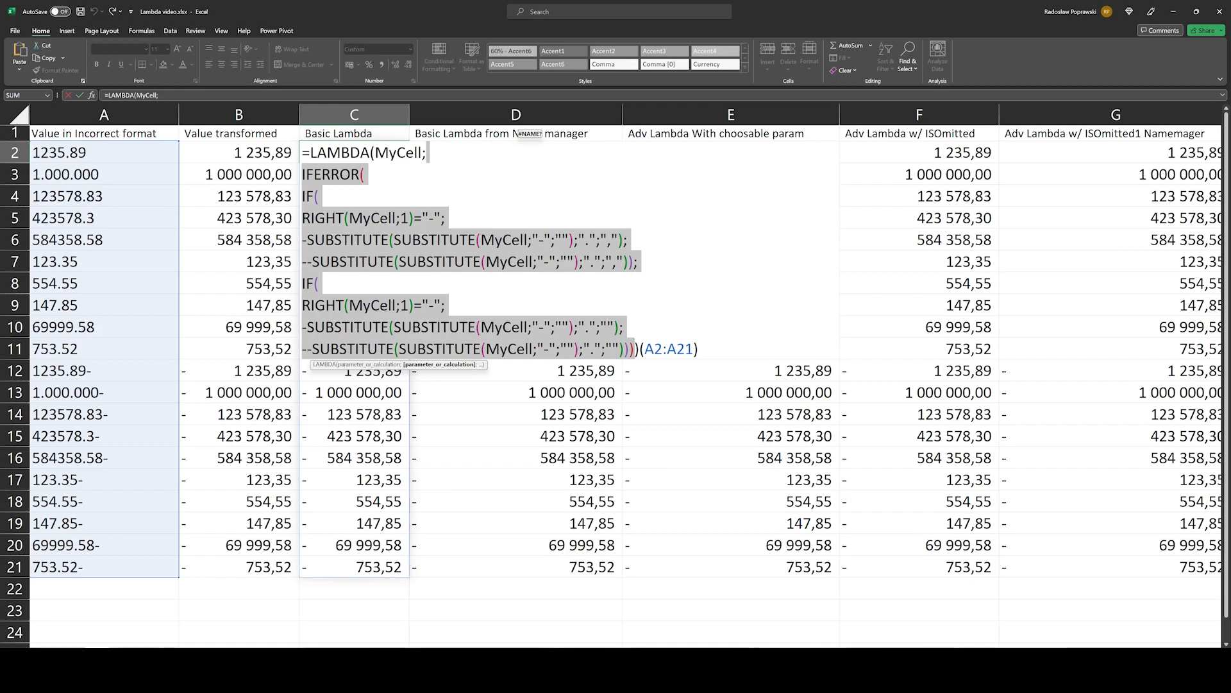
{"action": "left_click_drag", "start_coordinate": [481, 239], "coordinate": [523, 239]}
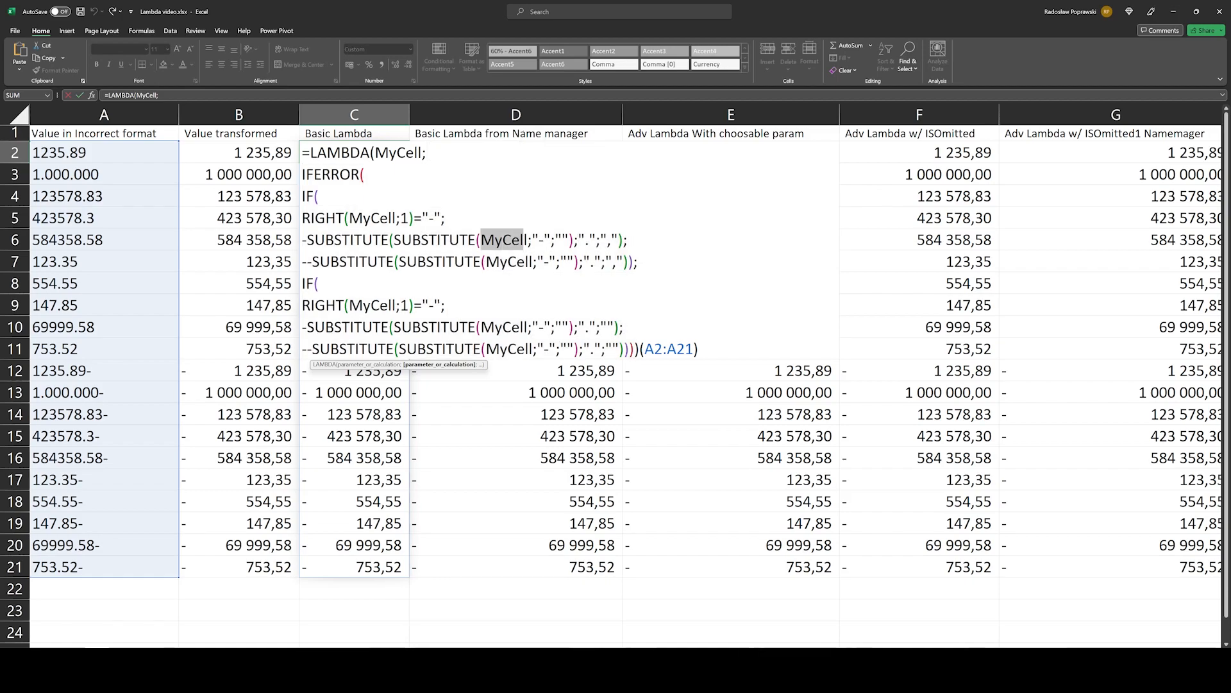
{"action": "left_click_drag", "start_coordinate": [523, 239], "coordinate": [527, 240]}
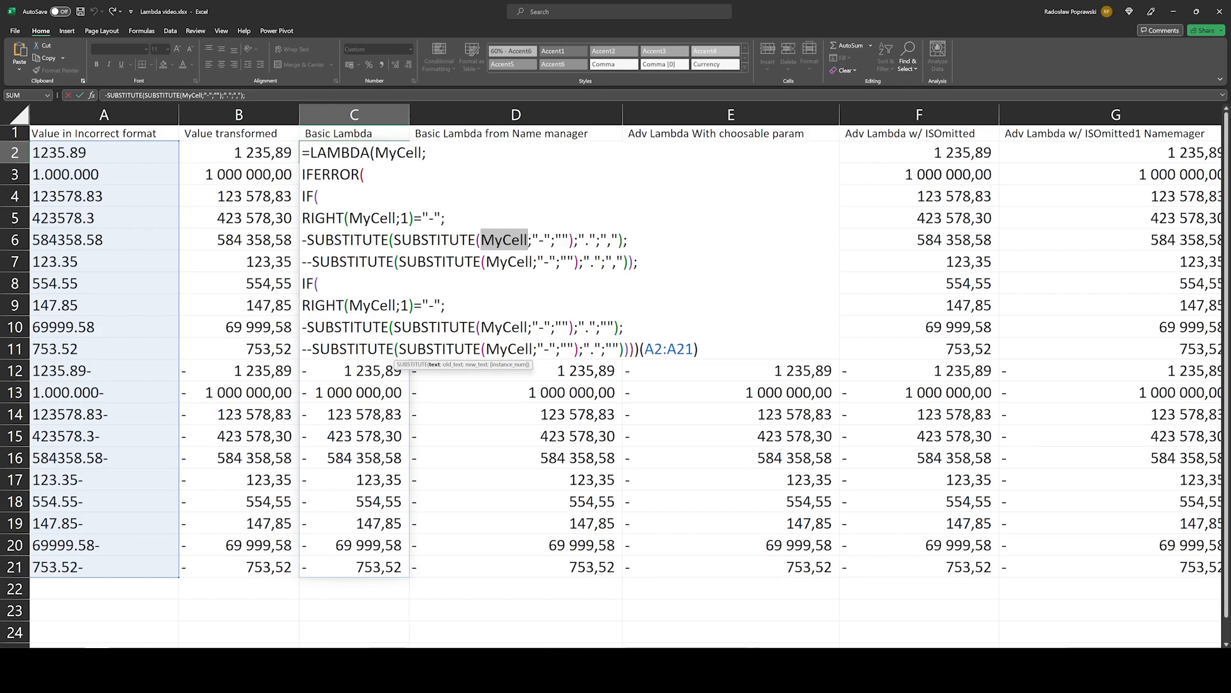
Step: Highlight the (A2:A21) argument at the end of the LAMBDA formula in C2, and close the formula without editing it
{"action": "left_click_drag", "start_coordinate": [699, 349], "coordinate": [606, 349]}
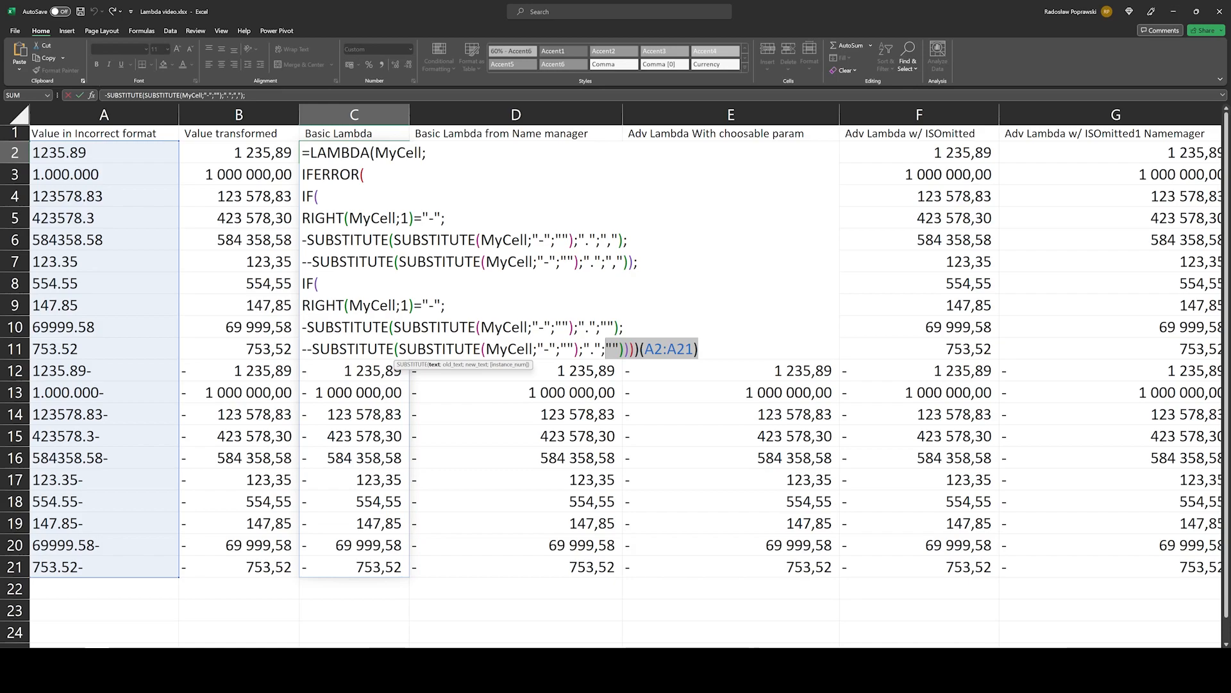
{"action": "key", "text": "shift+Right"}
{"action": "key", "text": "shift+Right"}
{"action": "key", "text": "shift+Right"}
{"action": "key", "text": "shift+Right"}
{"action": "key", "text": "shift+Right"}
{"action": "key", "text": "shift+Right"}
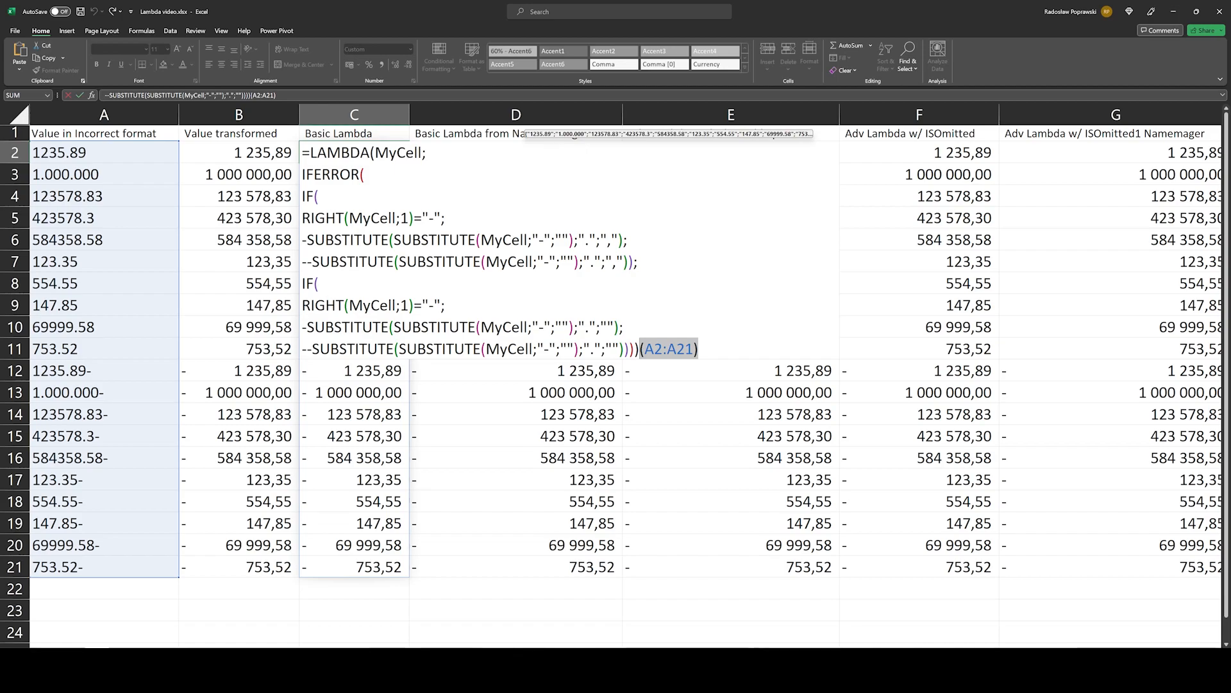
{"action": "key", "text": "ctrl+Return"}
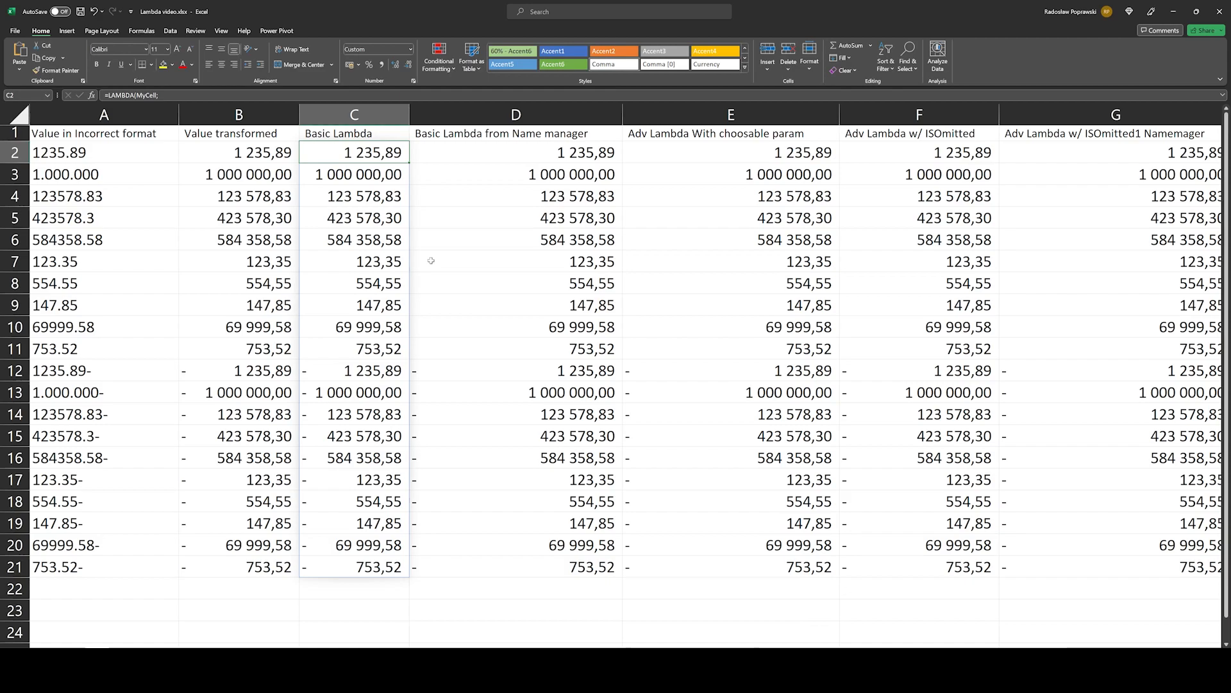
Step: Open the MySAPLambda formula in D2 and highlight its A2:A21 argument
{"action": "left_click", "coordinate": [474, 158]}
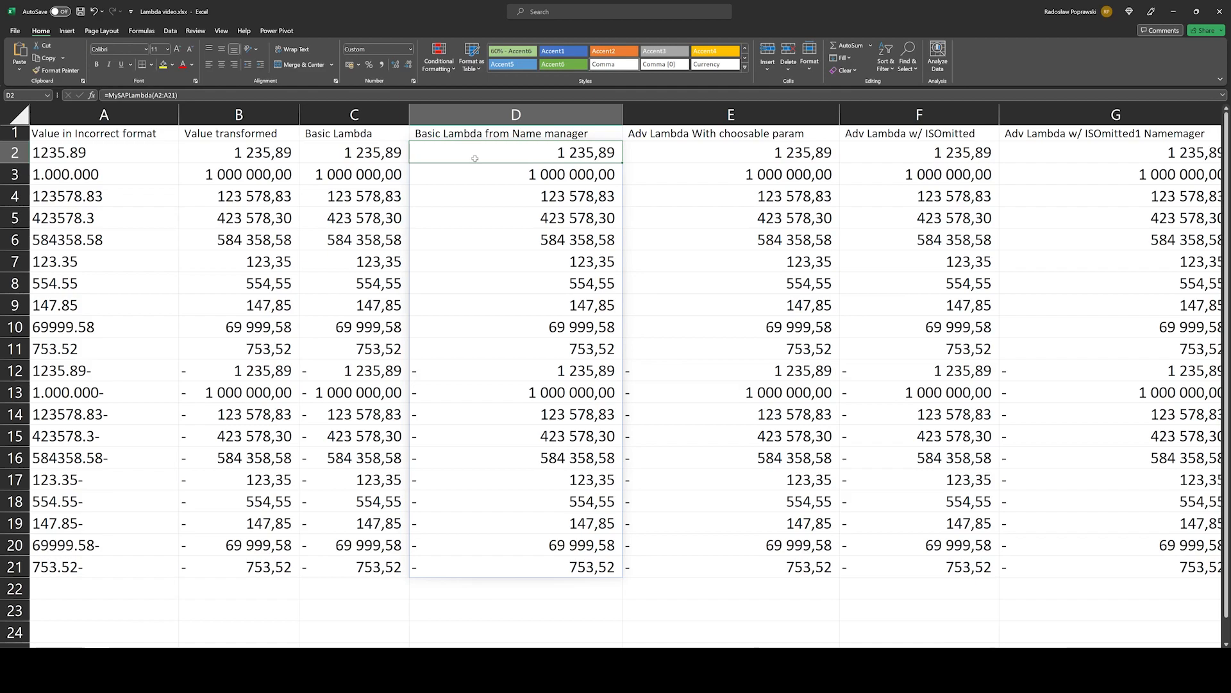
{"action": "key", "text": "F2"}
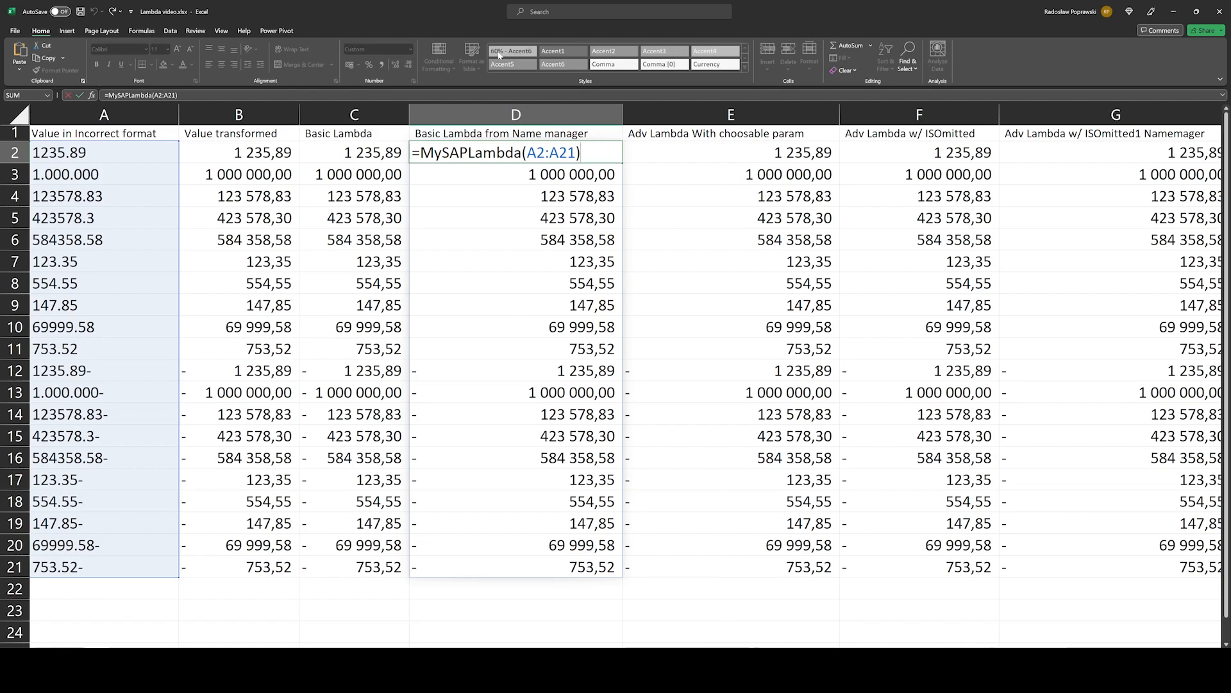
{"action": "double_click", "coordinate": [552, 153]}
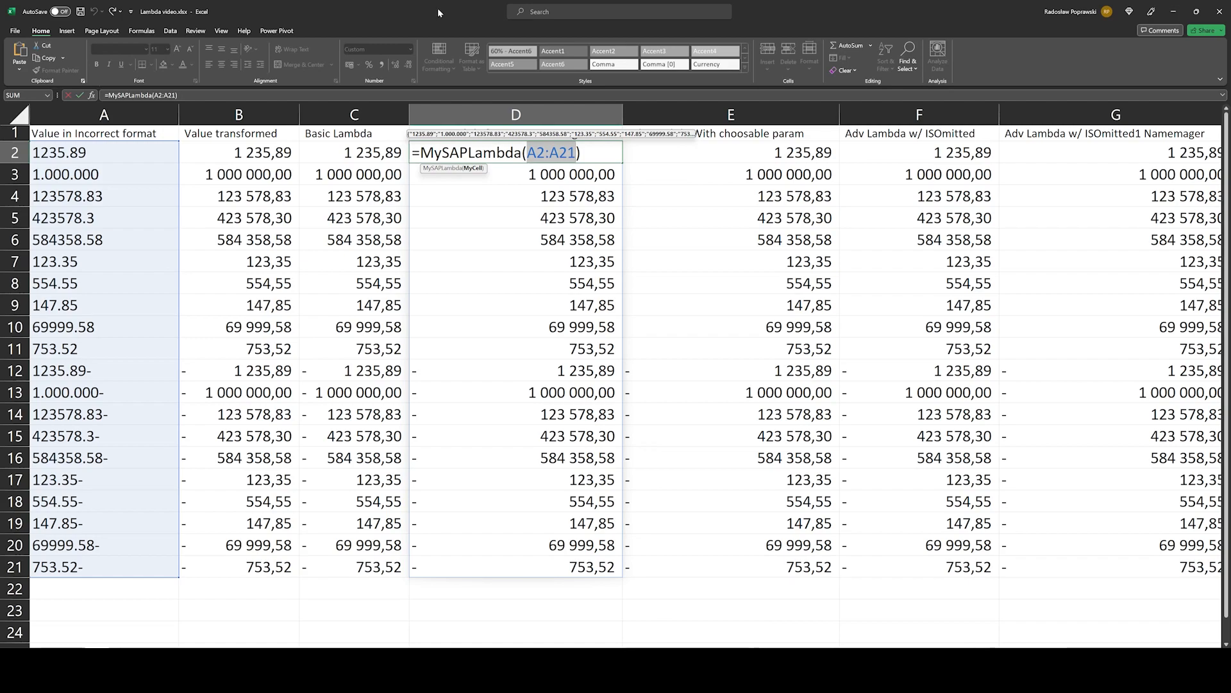
Step: Copy the whole LAMBDA definition from the formula in C2, leaving out the trailing (A2:A21) argument
{"action": "left_click", "coordinate": [426, 196]}
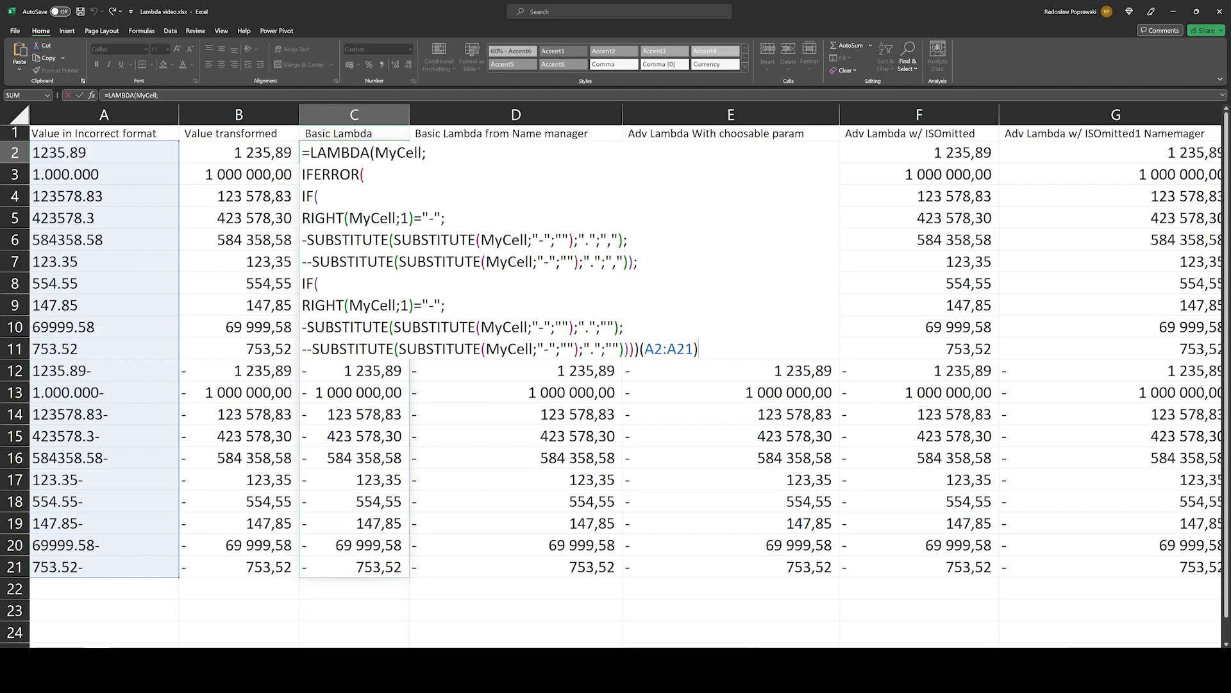
{"action": "left_click_drag", "start_coordinate": [640, 349], "coordinate": [302, 153]}
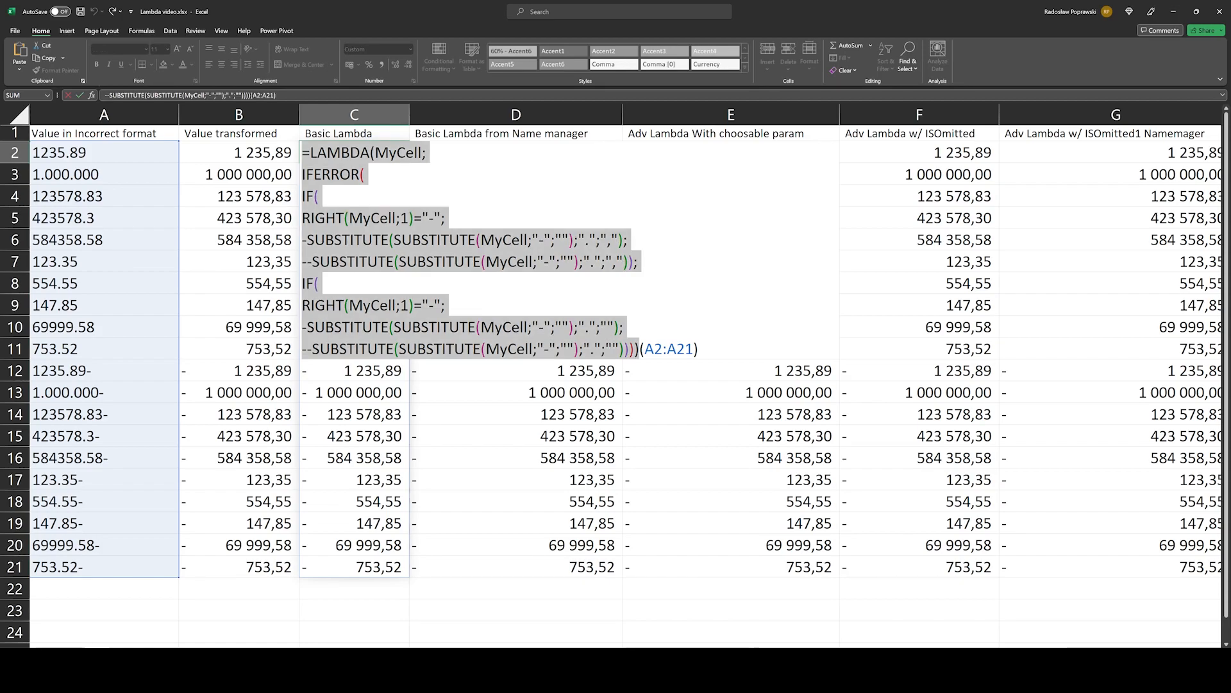
{"action": "key", "text": "ctrl+c"}
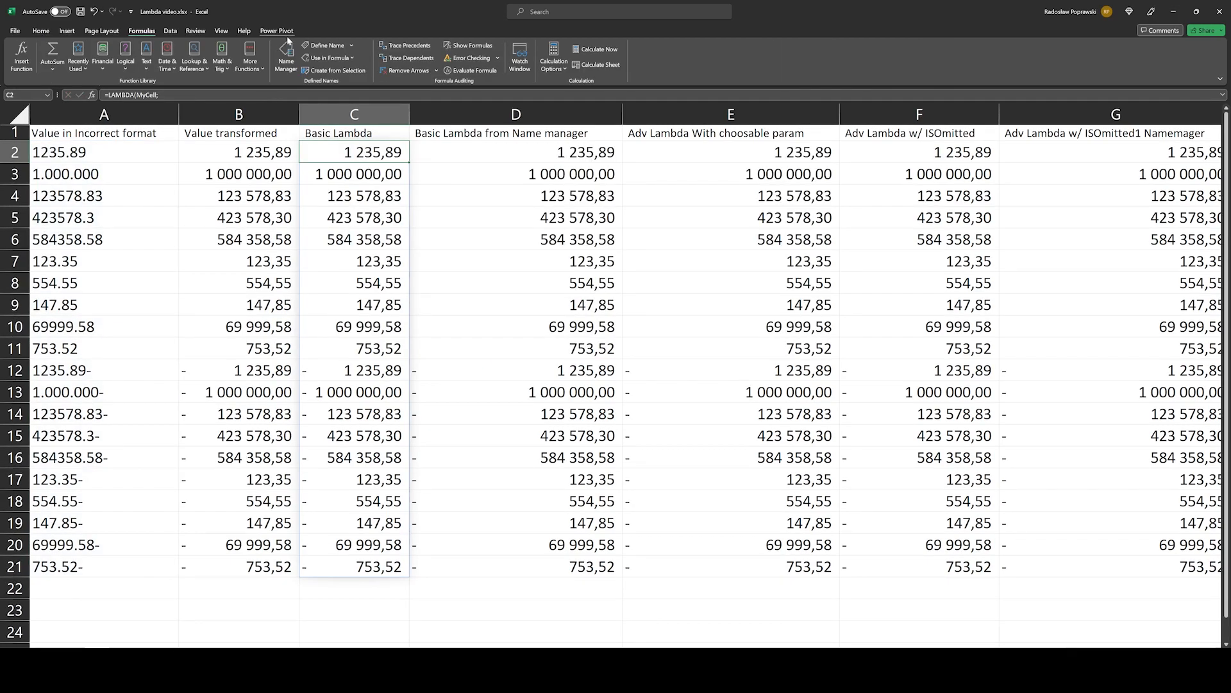
Step: Define the workbook name LambdaForYoutube referring to the copied LAMBDA definition, with the comment "Thisis MyLambda"
{"action": "left_click", "coordinate": [324, 45]}
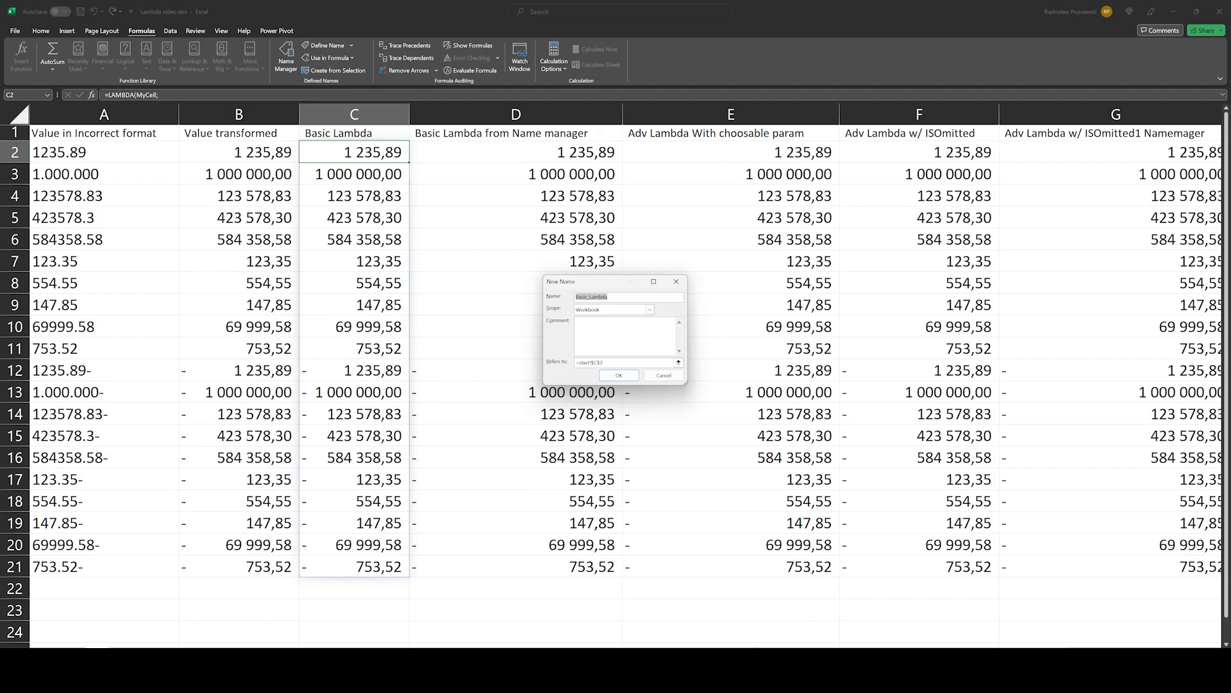
{"action": "type", "text": "LambdaFor"}
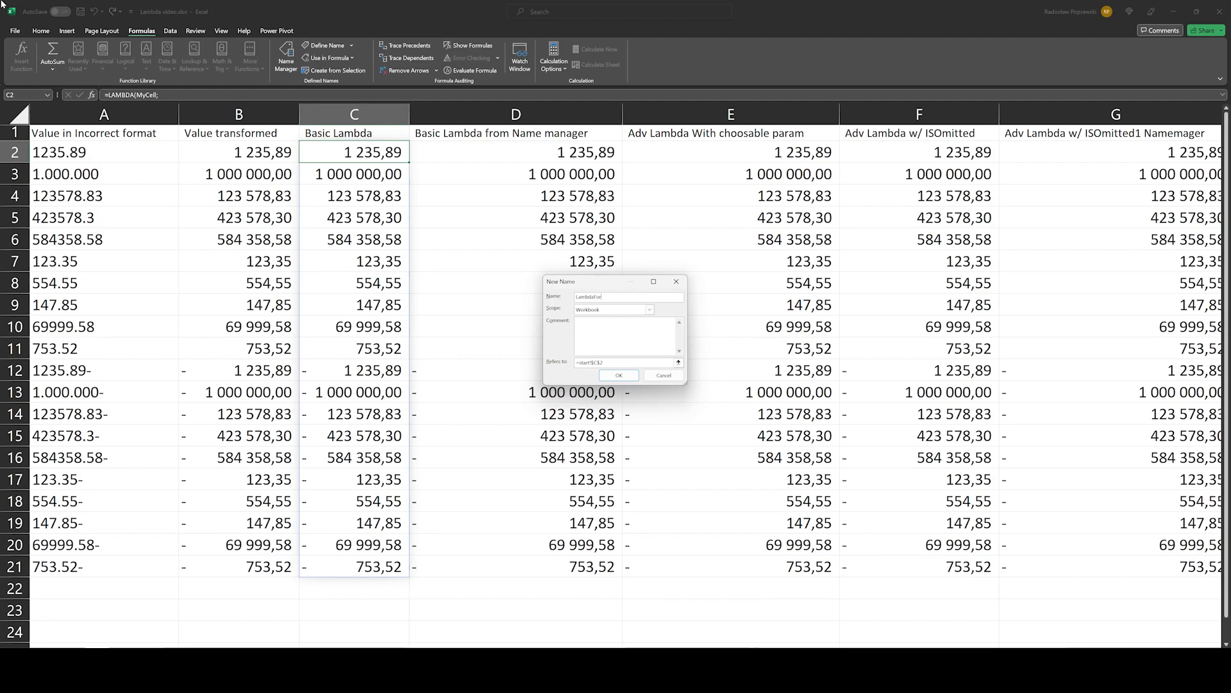
{"action": "type", "text": "Youtube"}
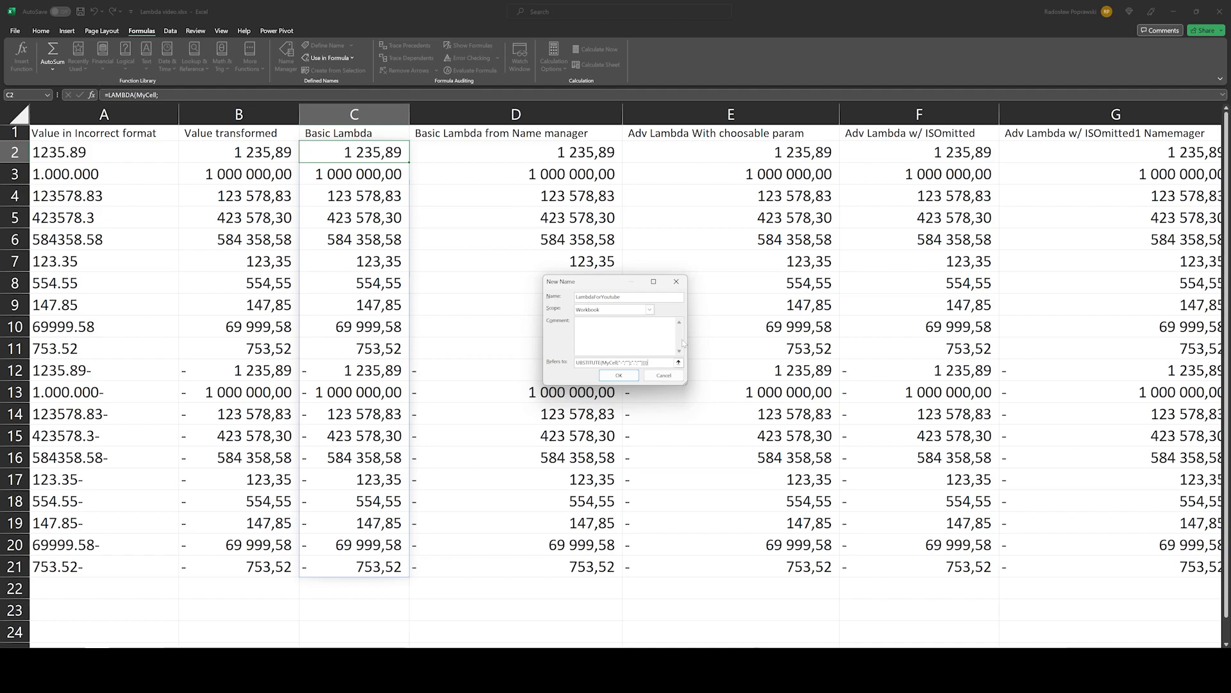
{"action": "type", "text": "This Is MyLambda"}
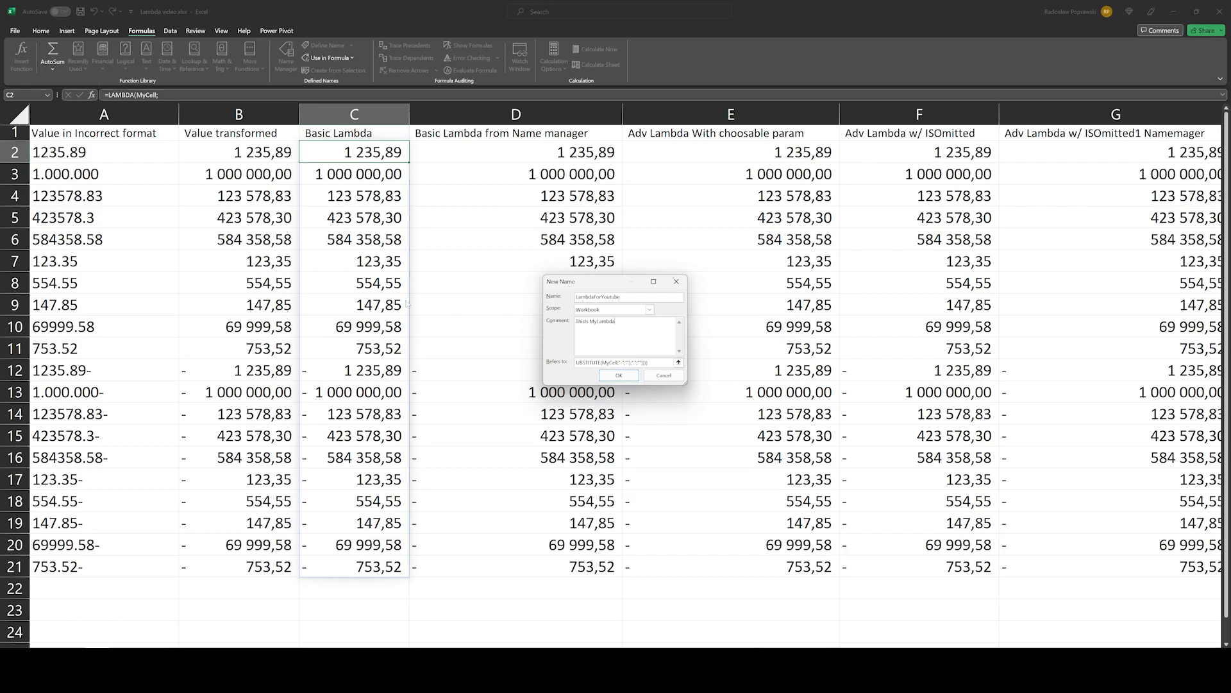
{"action": "left_click", "coordinate": [600, 374]}
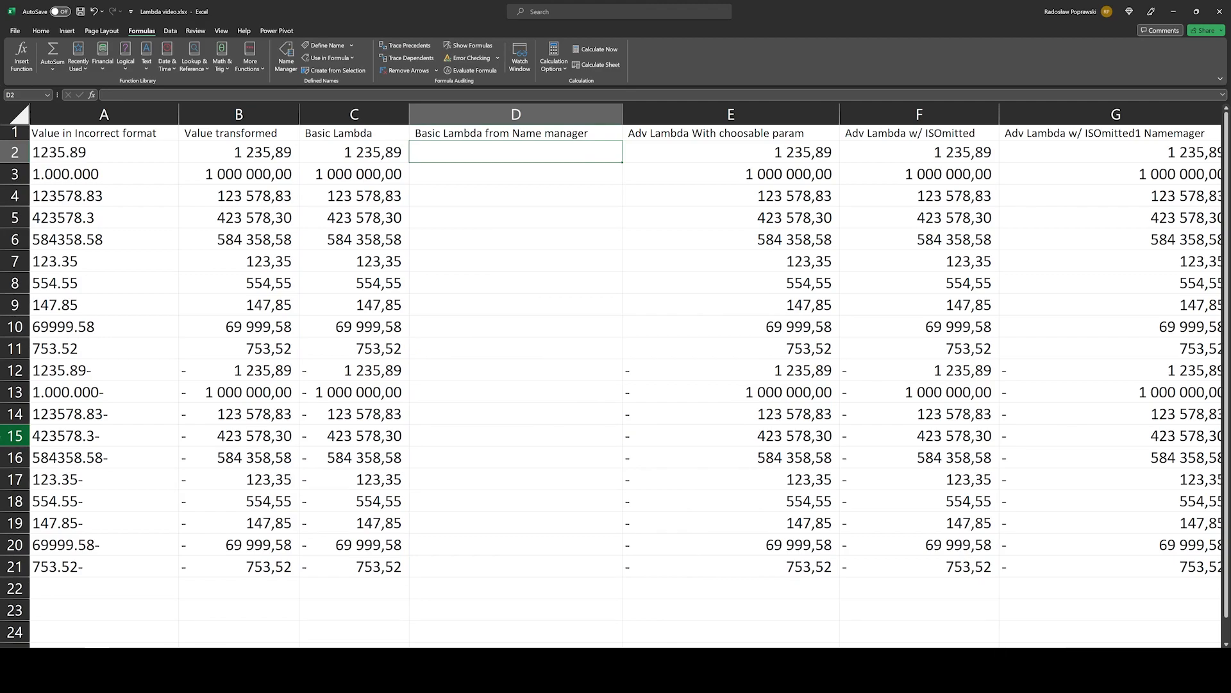
Step: Enter =LambdaForYoutube(A2:A21) in the emptied cell D2 and select the spilled range D2:D21
{"action": "type", "text": "=lam"}
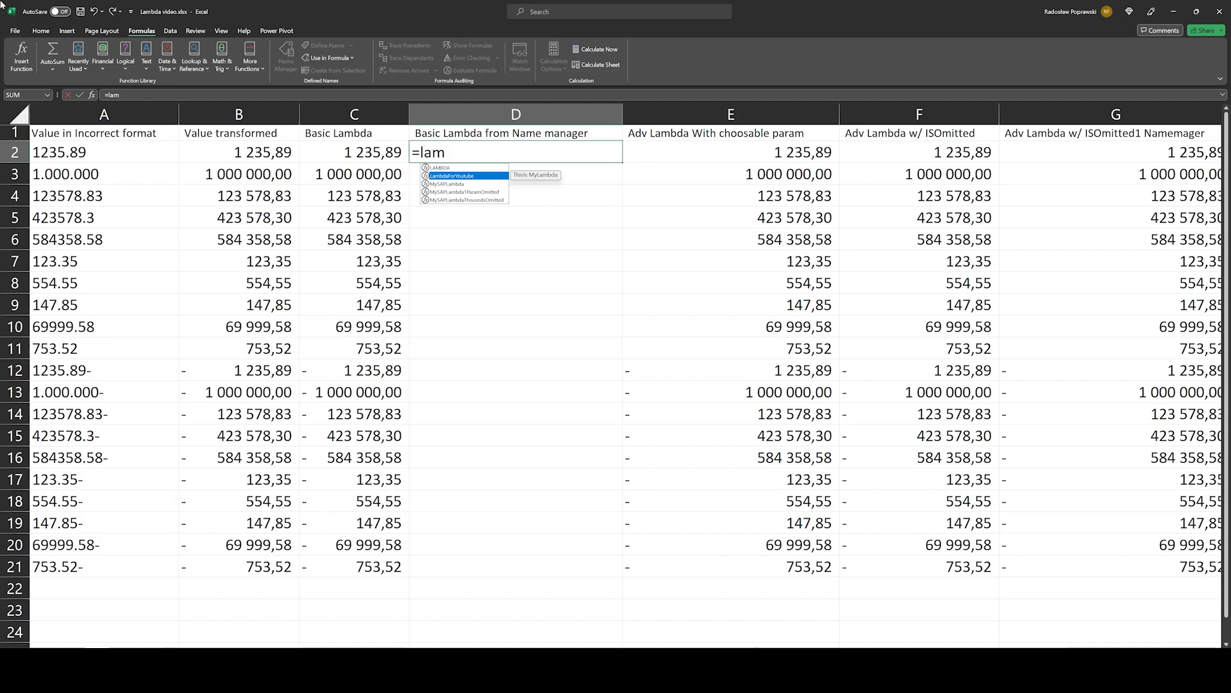
{"action": "key", "text": "Tab"}
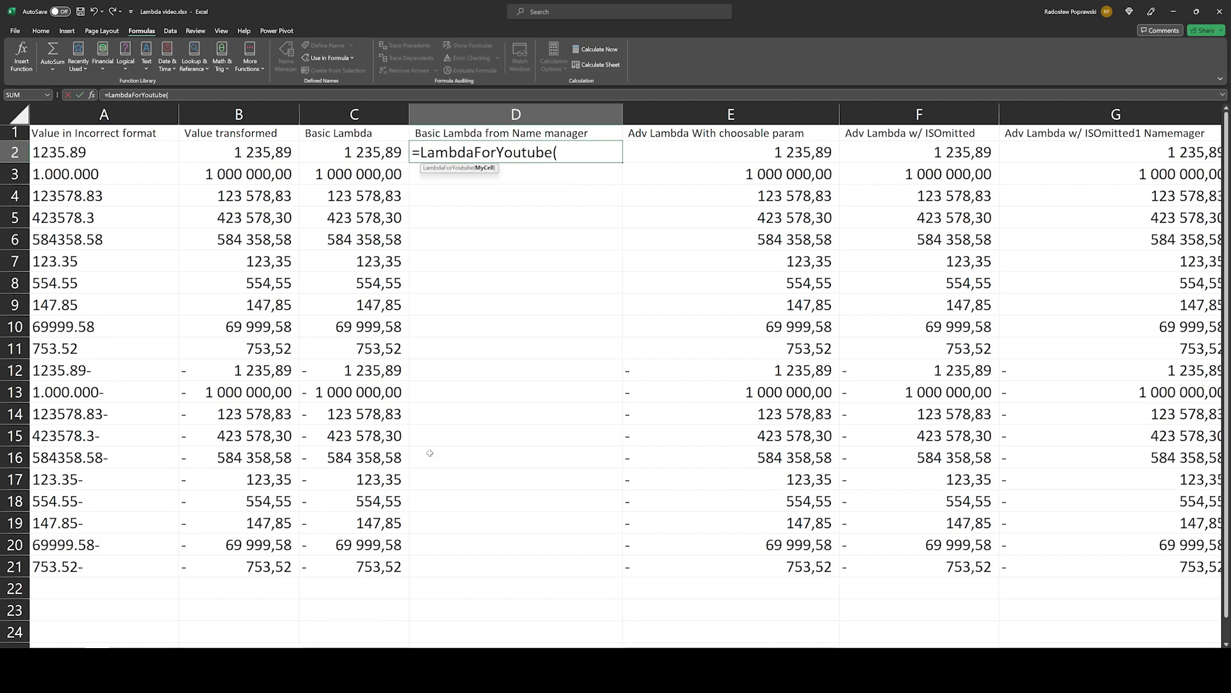
{"action": "left_click_drag", "start_coordinate": [97, 152], "coordinate": [115, 556]}
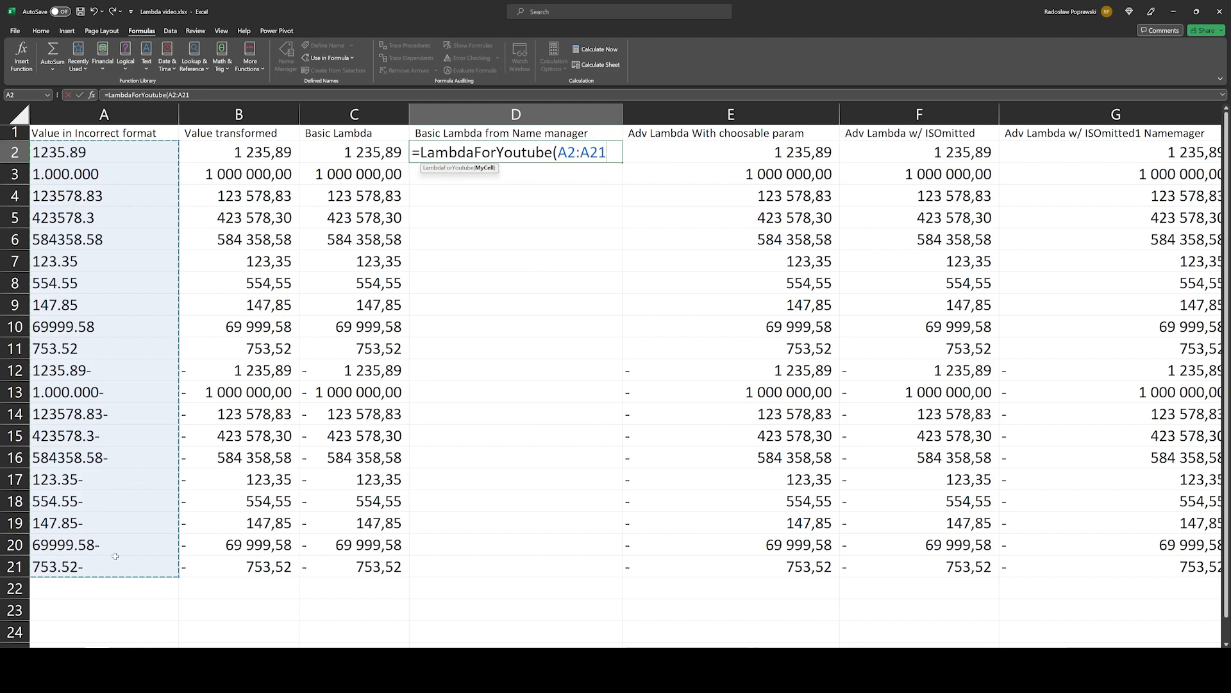
{"action": "key", "text": "ctrl+Return"}
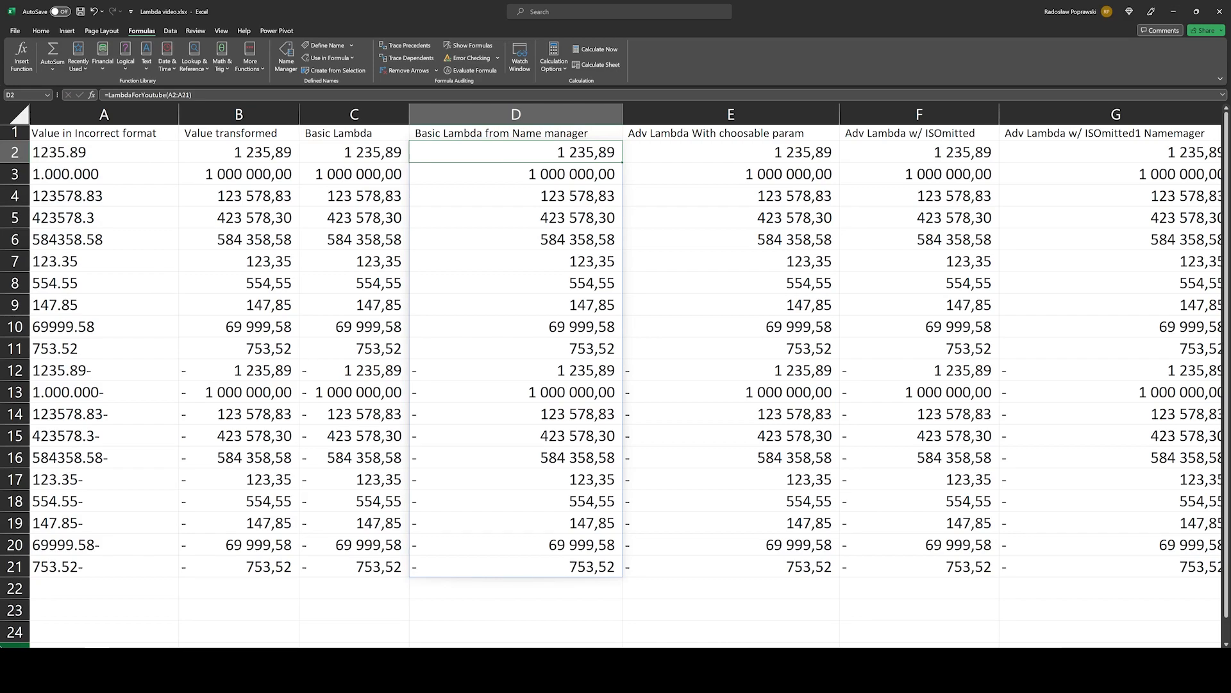
{"action": "key", "text": "ctrl+shift+Down"}
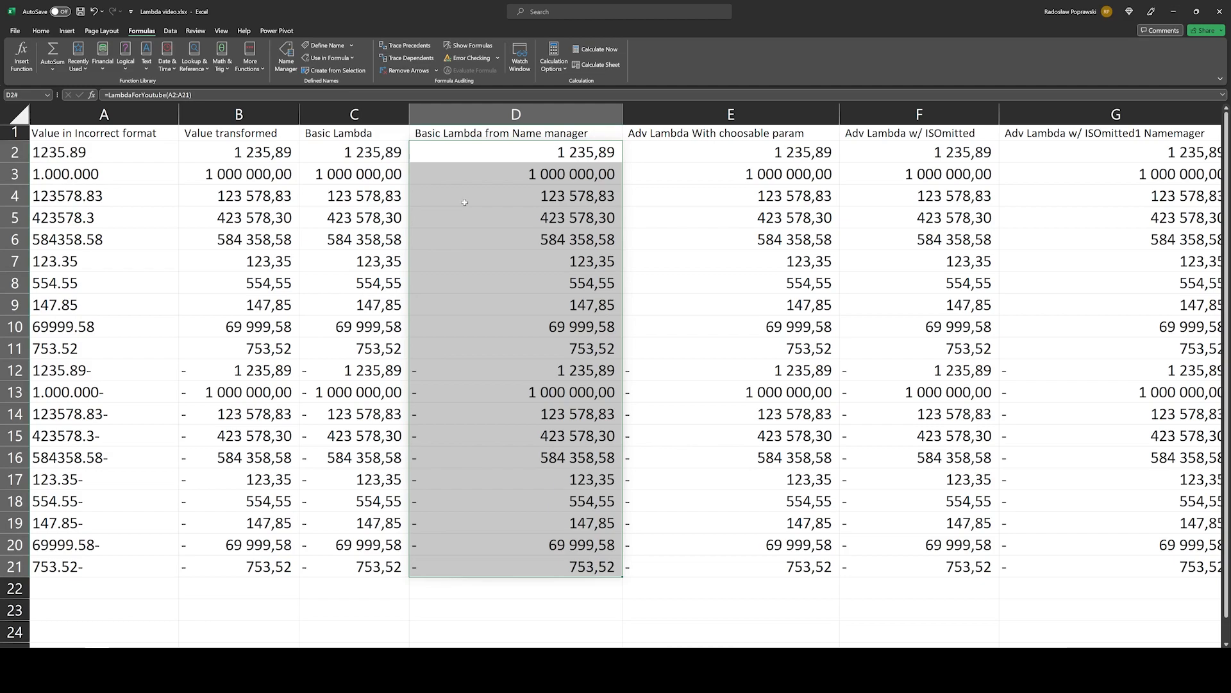
Step: Open the Basic Lambda formula in C2, examine its hard-coded "," and "" replacement texts, and close it without editing
{"action": "key", "text": "Left"}
{"action": "key", "text": "F2"}
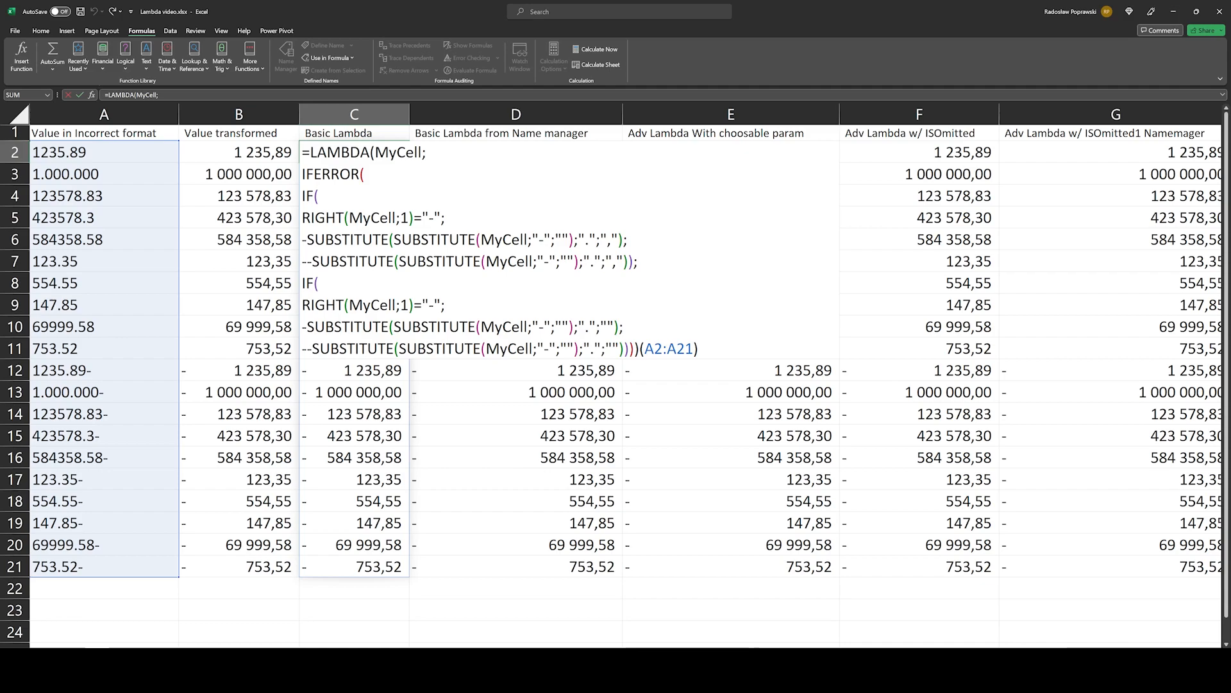
{"action": "left_click_drag", "start_coordinate": [600, 240], "coordinate": [607, 240]}
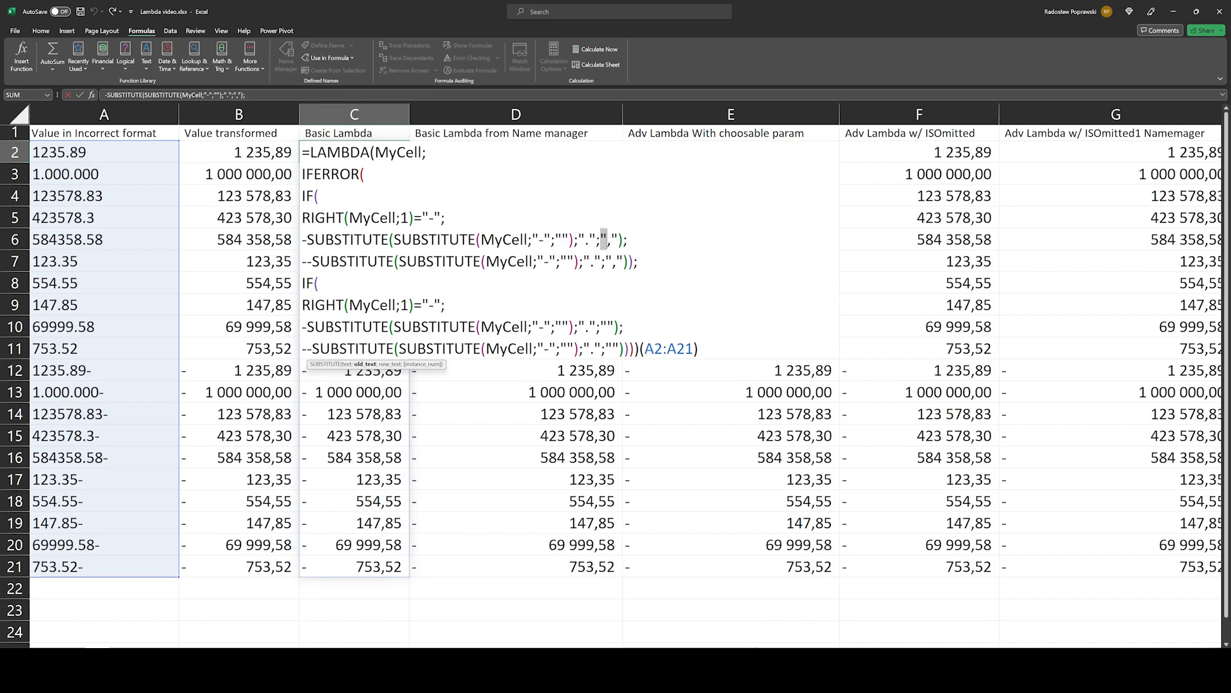
{"action": "double_click", "coordinate": [607, 327]}
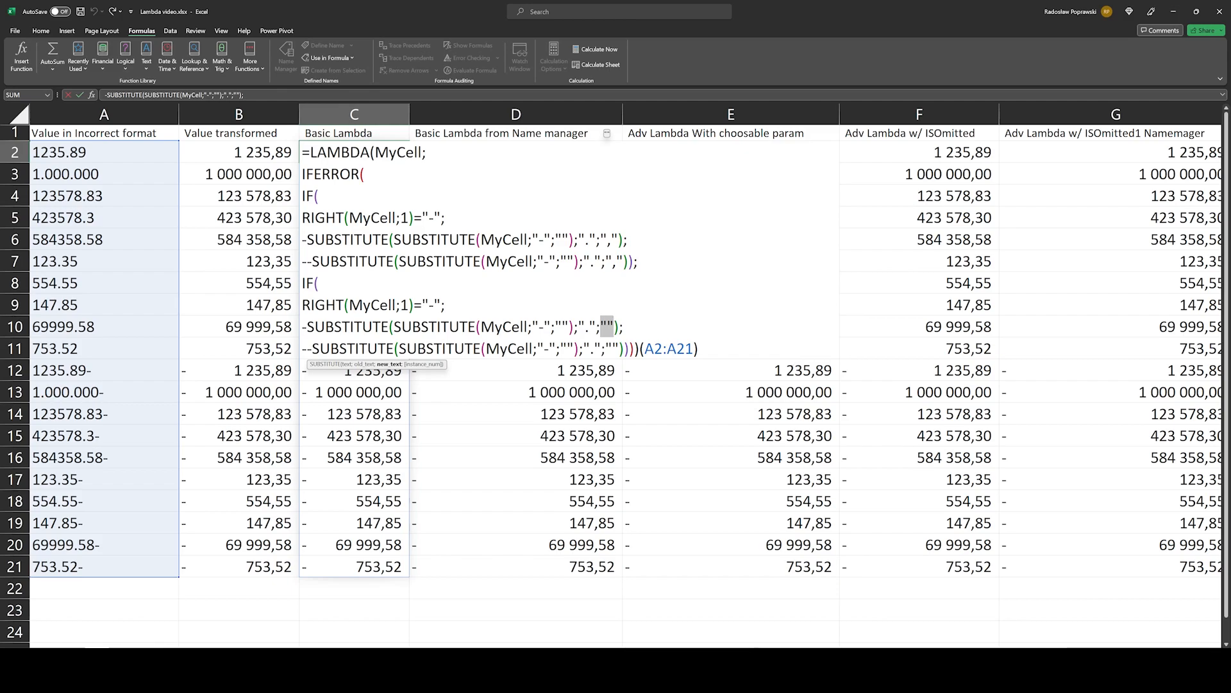
{"action": "key", "text": "ctrl+Return"}
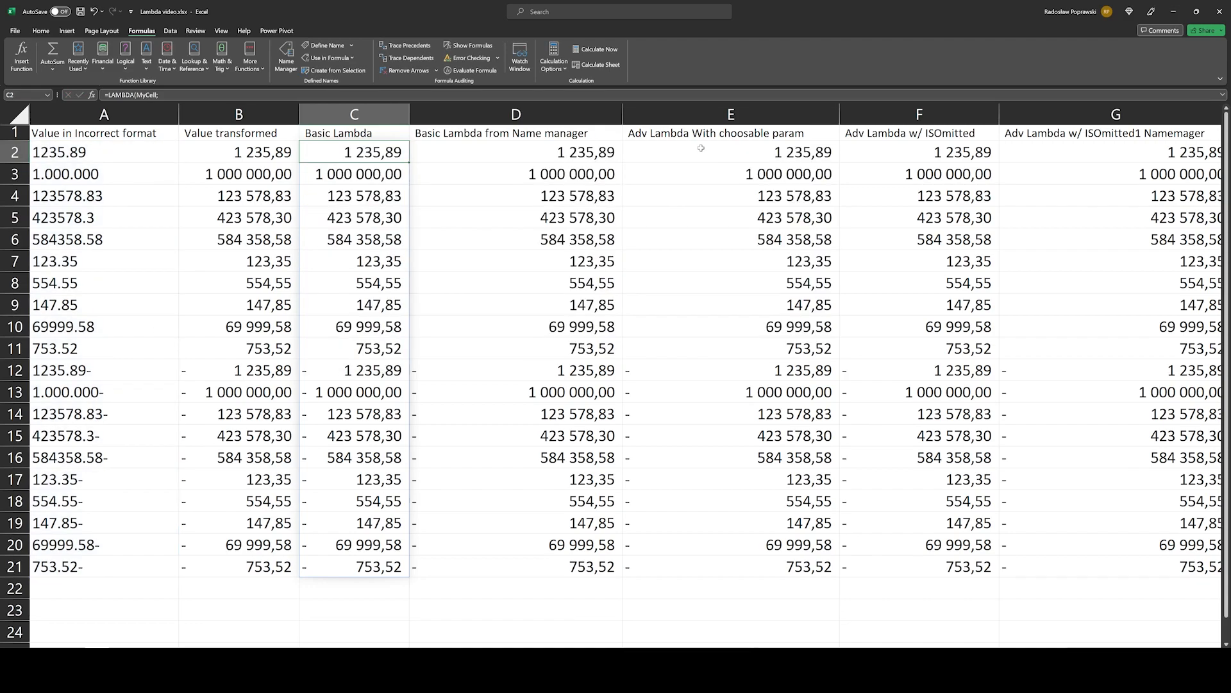
Step: Freeze the panes at B2 so that column A stays in view while scrolling sideways
{"action": "double_click", "coordinate": [634, 144]}
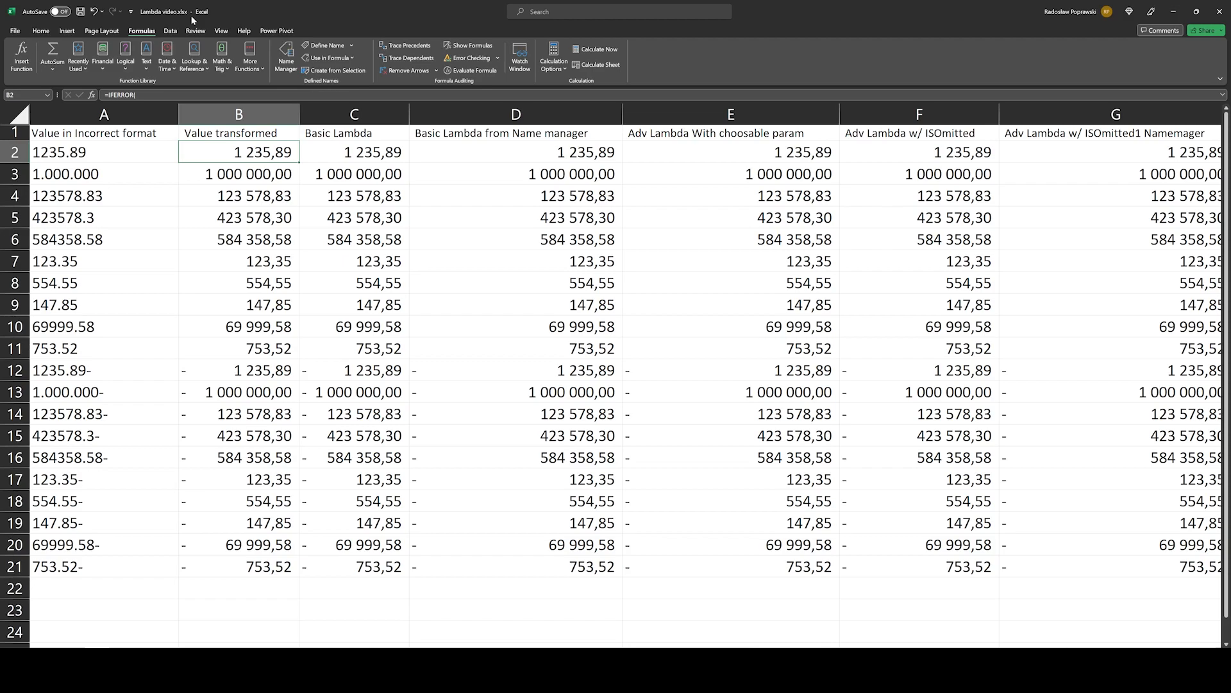
{"action": "left_click", "coordinate": [222, 31]}
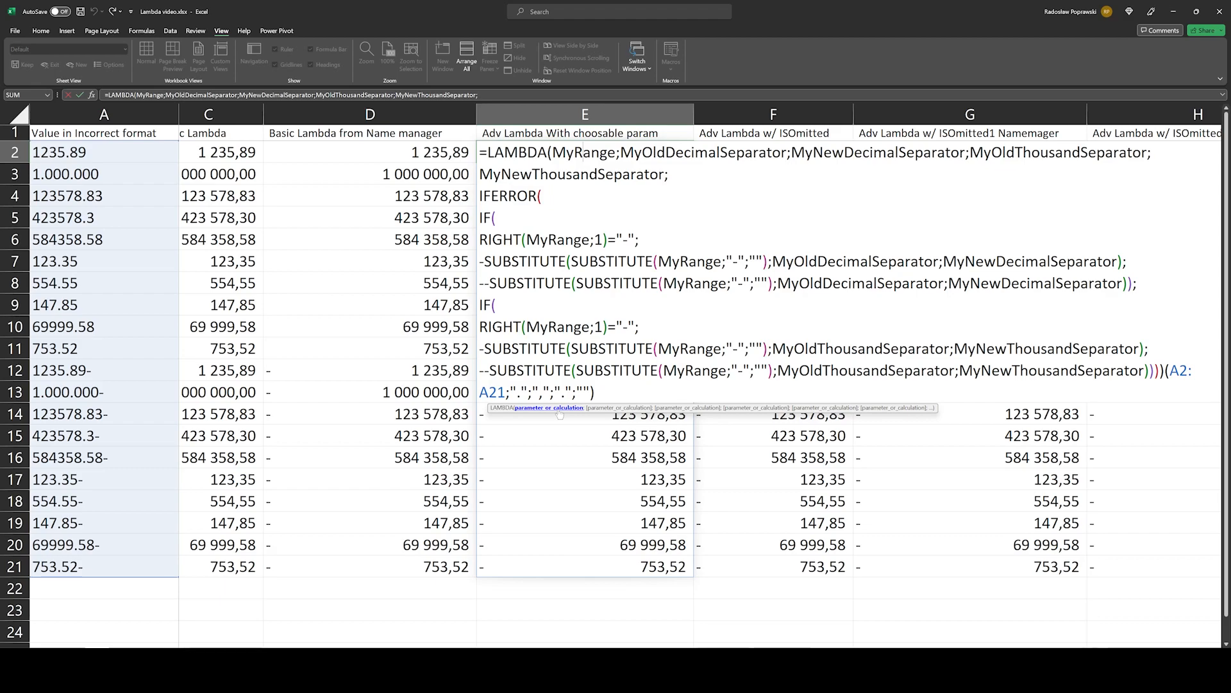
Step: In the open E2 formula, highlight the MyRange and MyOldDecimalSeparator parameters and the IFERROR calculation of the LAMBDA
{"action": "left_click", "coordinate": [552, 408]}
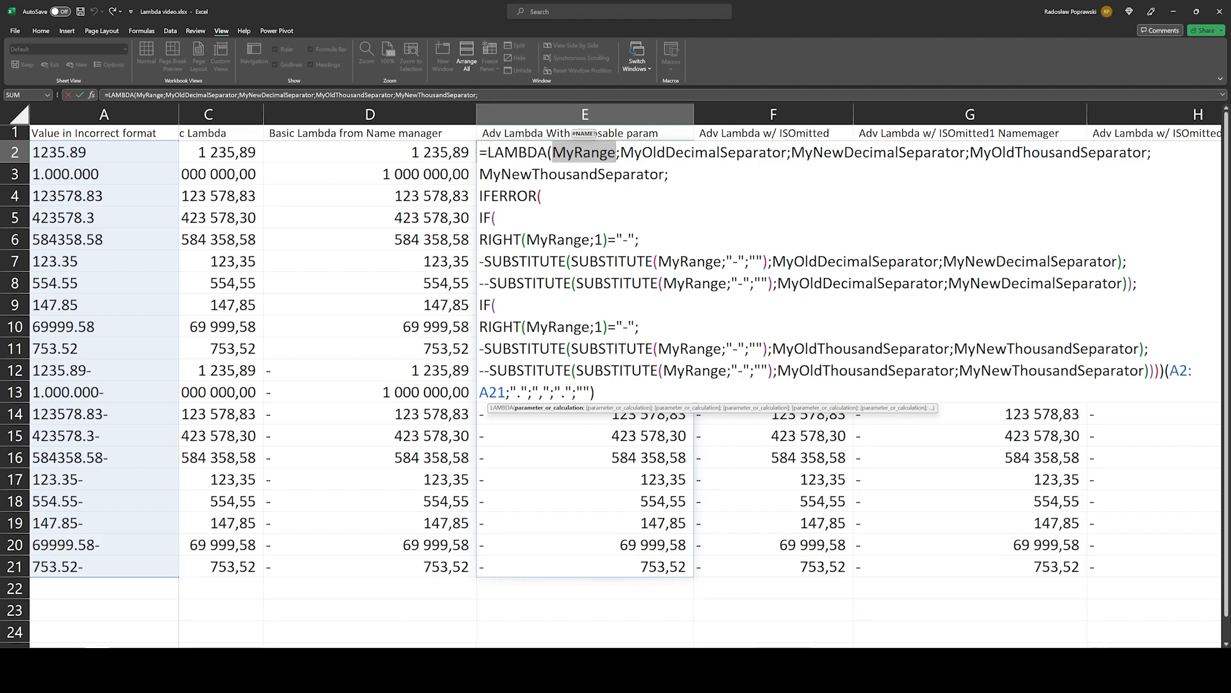
{"action": "left_click", "coordinate": [616, 408]}
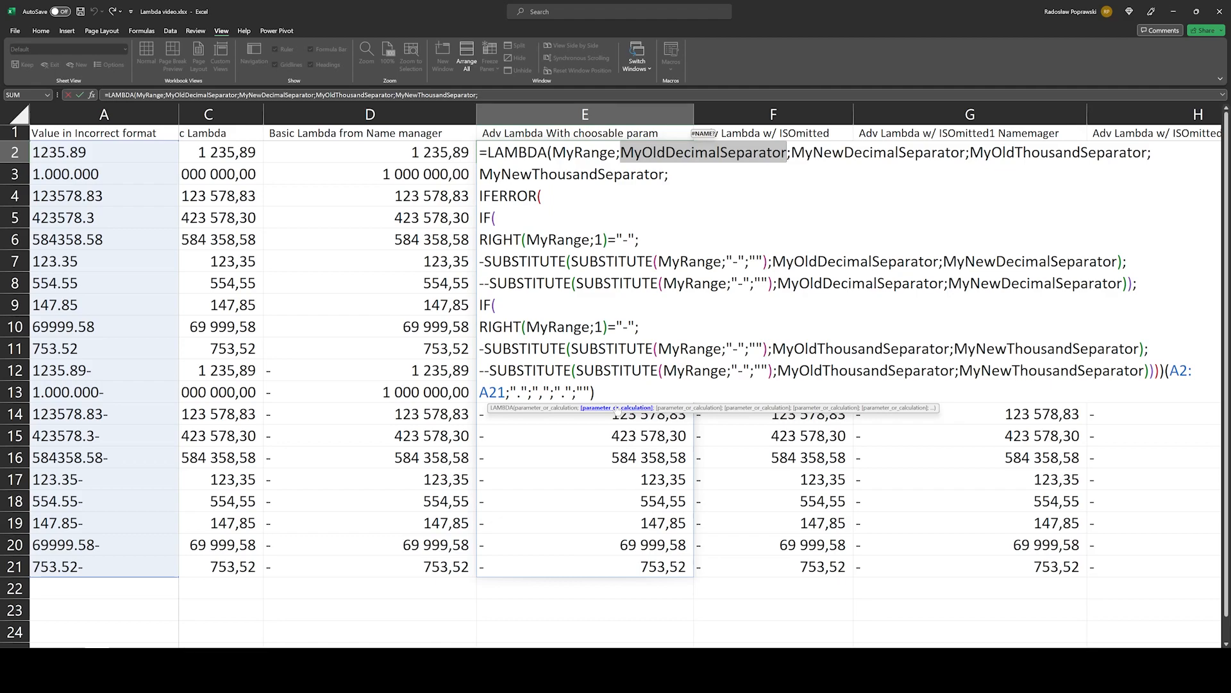
{"action": "left_click", "coordinate": [842, 408]}
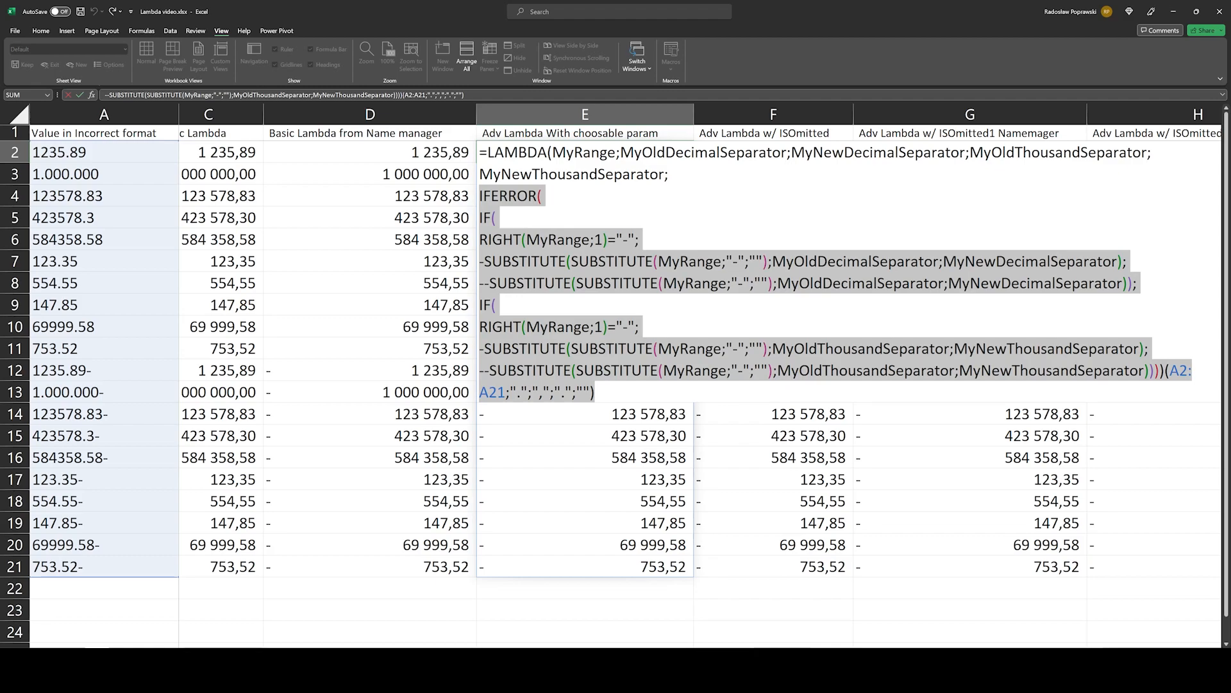
Step: Examine the decimal and thousand separator parameters in E2's LAMBDA and where the SUBSTITUTE functions use them
{"action": "double_click", "coordinate": [704, 153]}
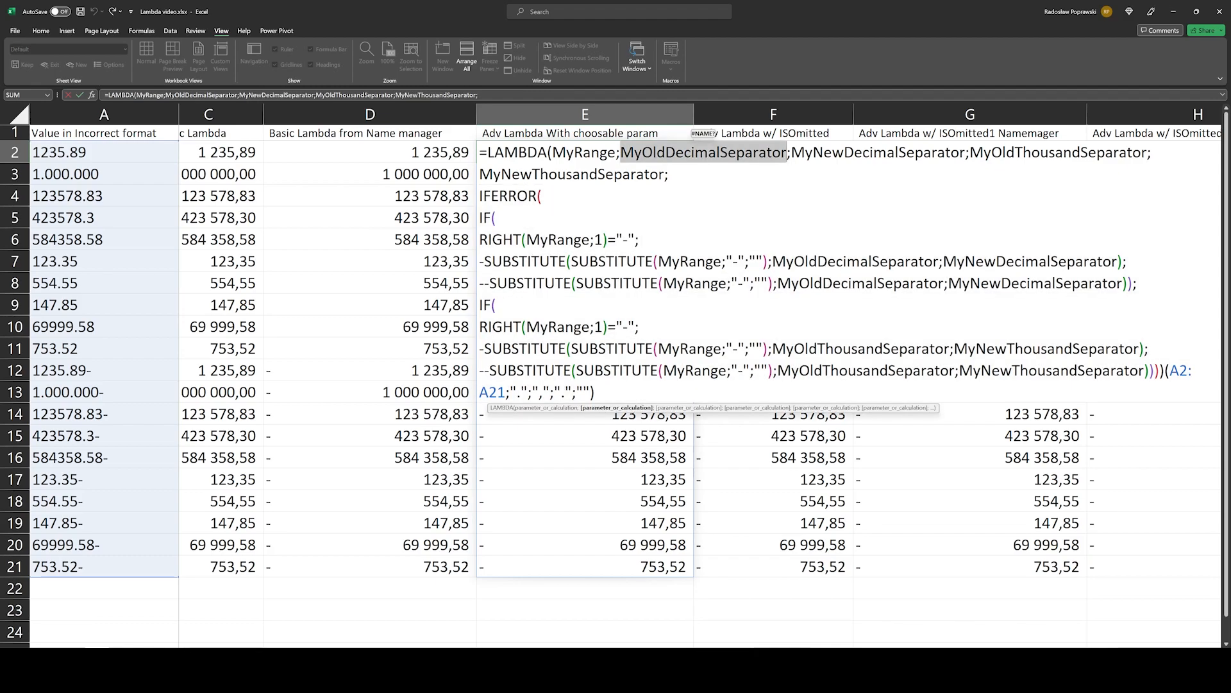
{"action": "left_click", "coordinate": [1030, 262]}
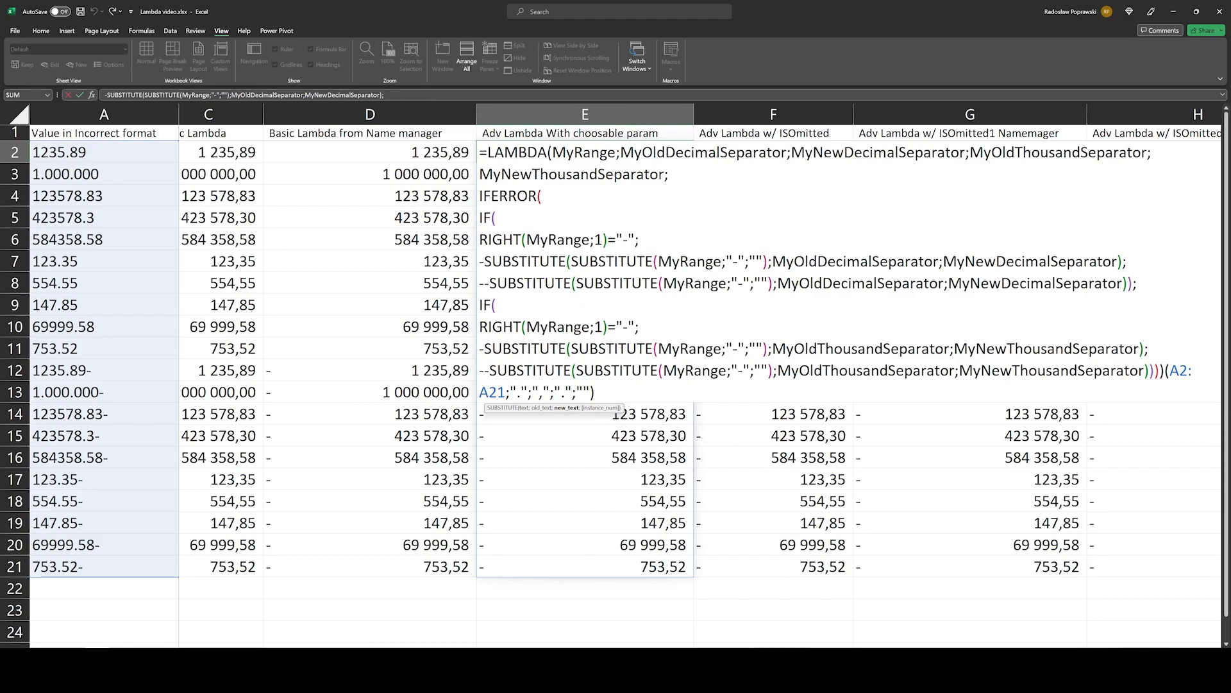
{"action": "double_click", "coordinate": [878, 152]}
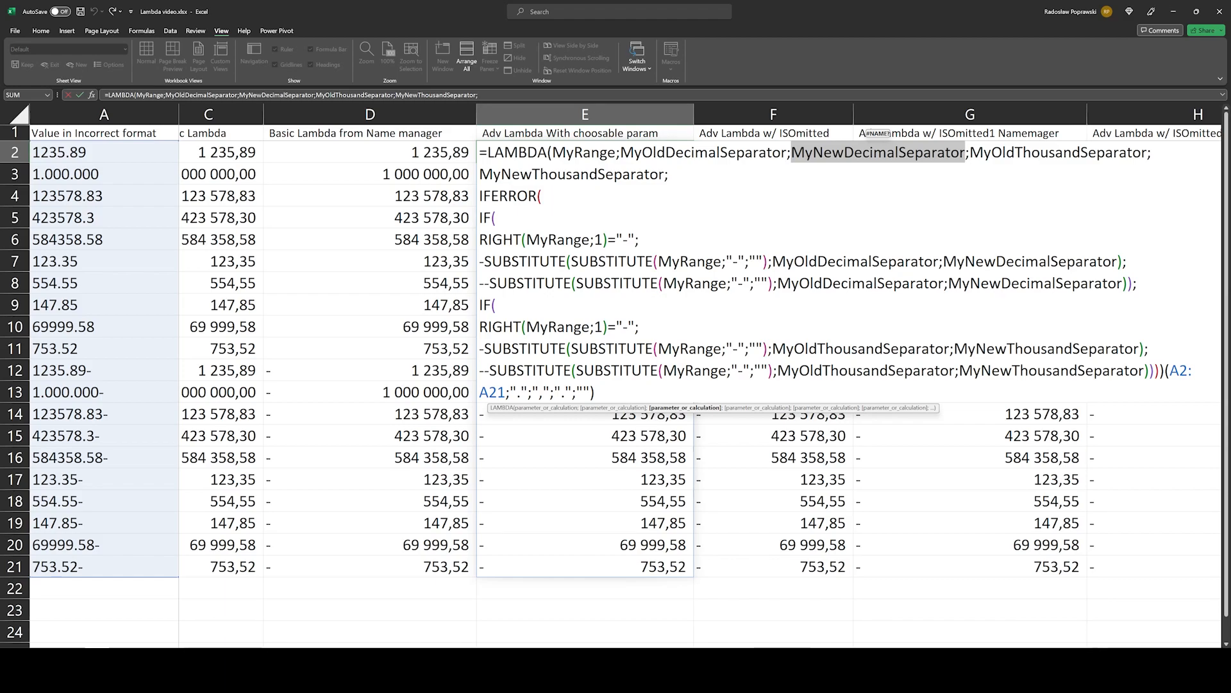
{"action": "left_click", "coordinate": [574, 175]}
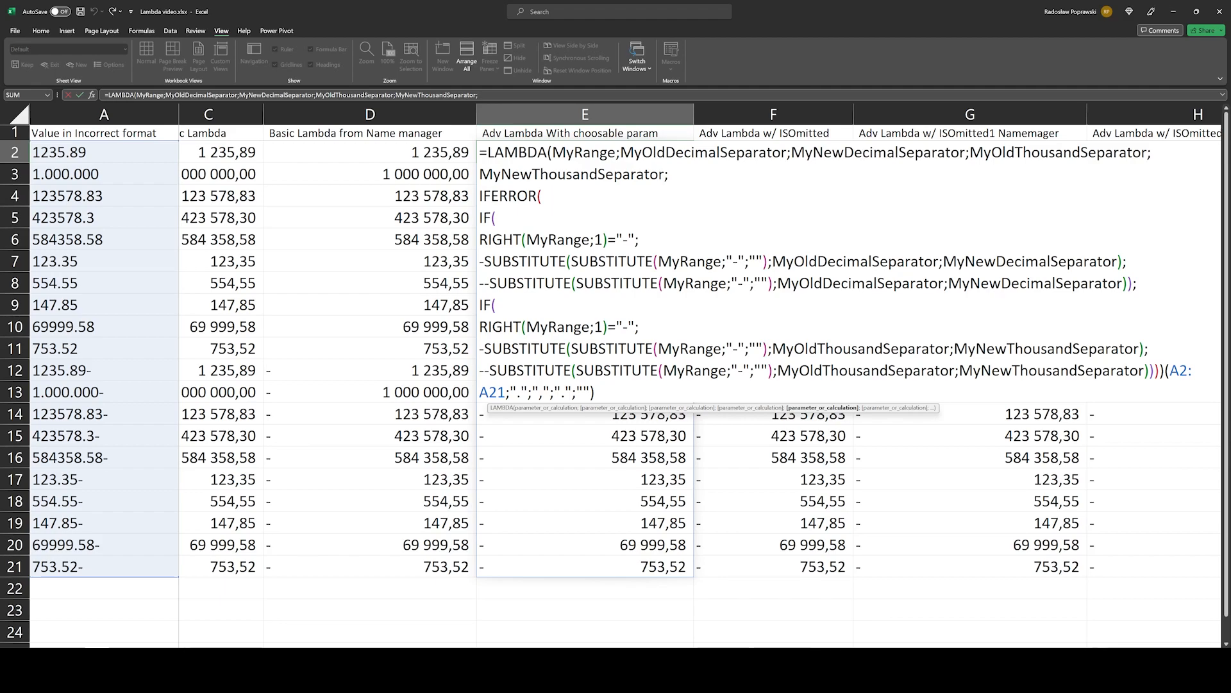
{"action": "double_click", "coordinate": [1047, 349]}
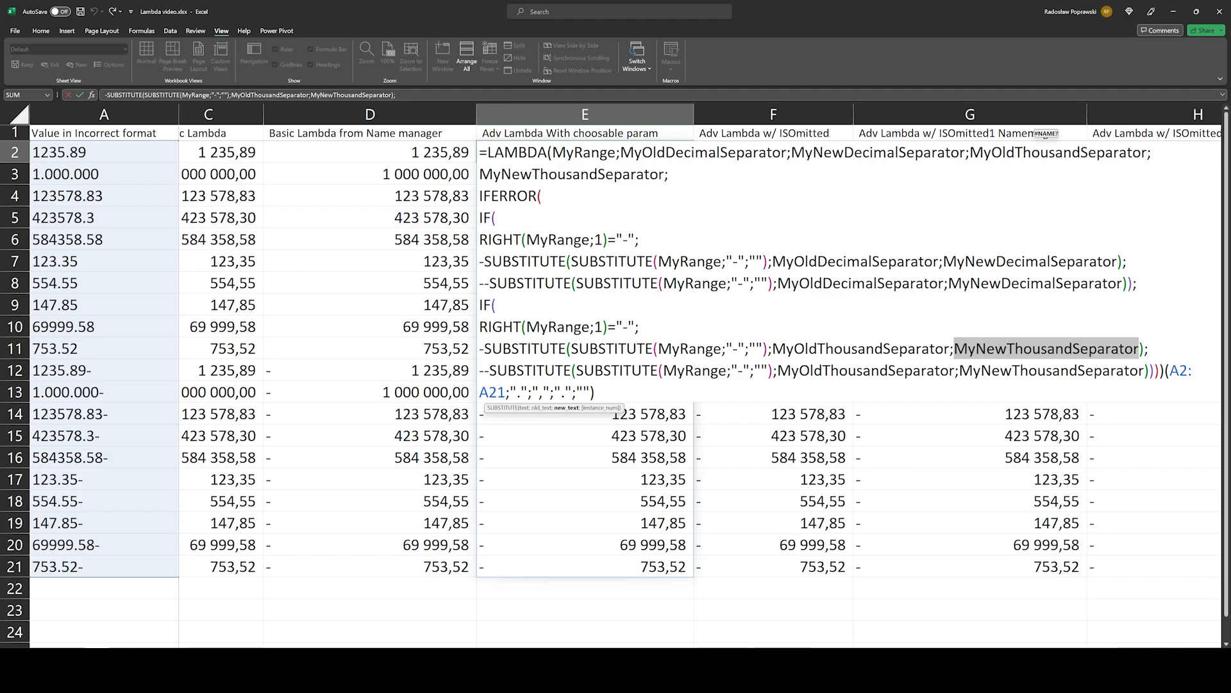
Step: Highlight the argument list (A2:A21;".";",";".";"") at the end of E2's formula, and close the formula without editing it
{"action": "left_click_drag", "start_coordinate": [1166, 371], "coordinate": [566, 393]}
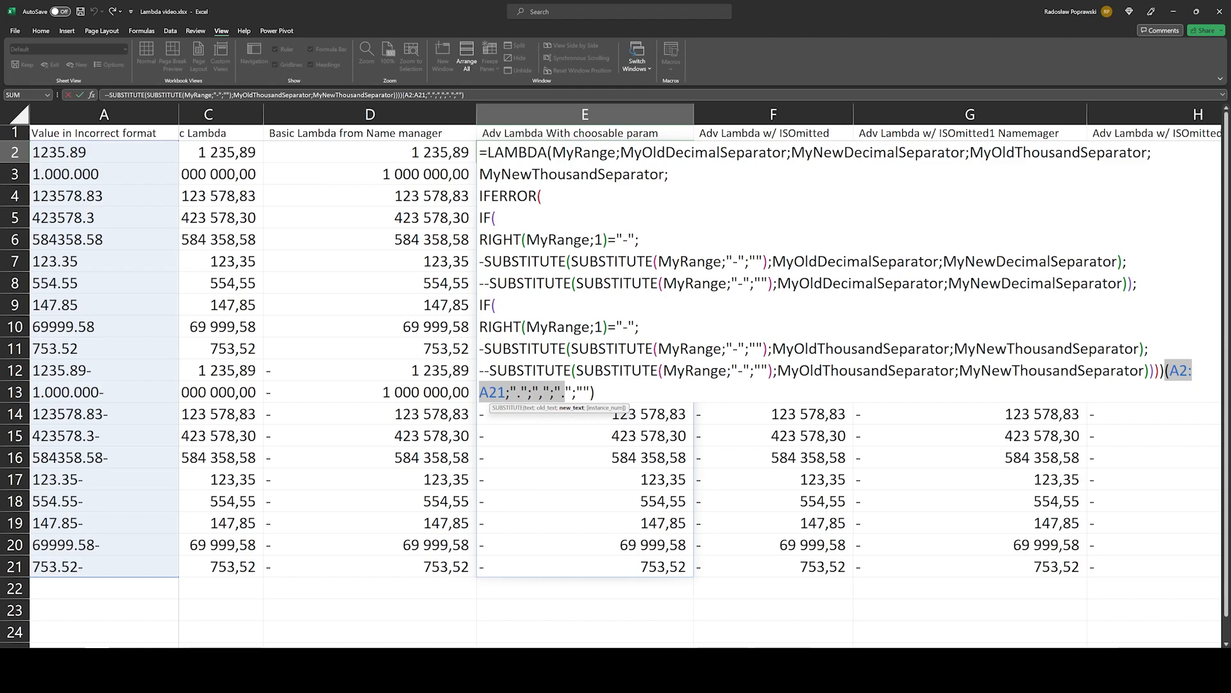
{"action": "left_click_drag", "start_coordinate": [566, 393], "coordinate": [590, 392]}
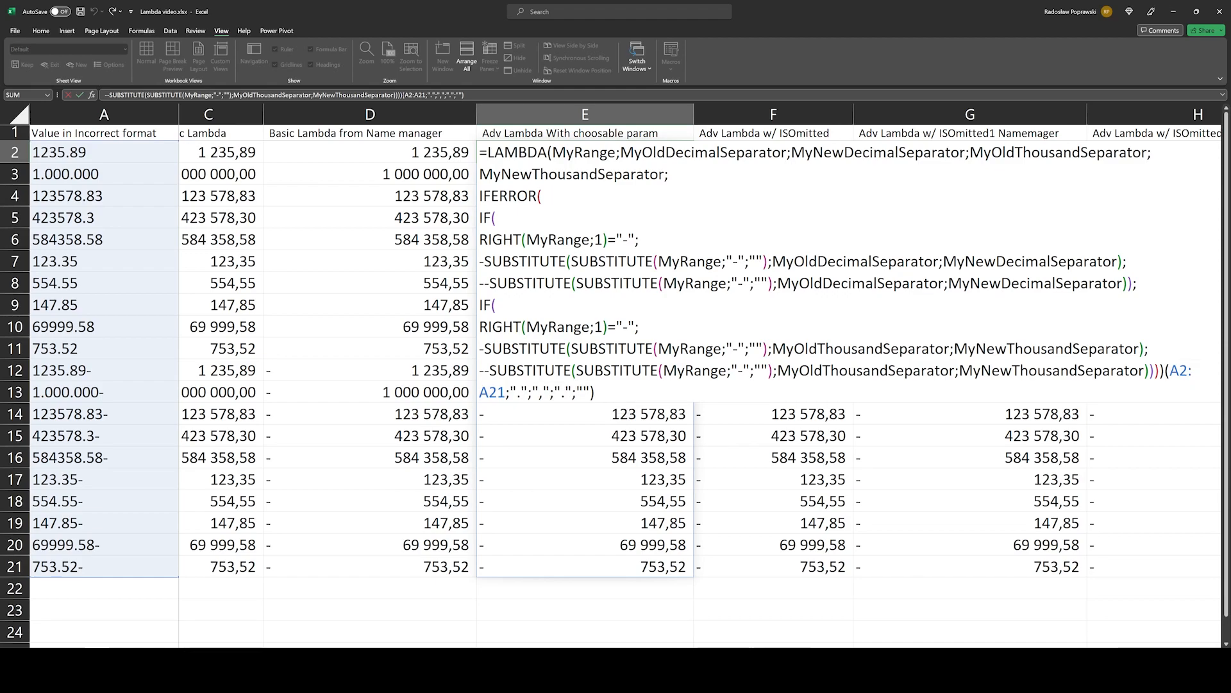
{"action": "key", "text": "Escape"}
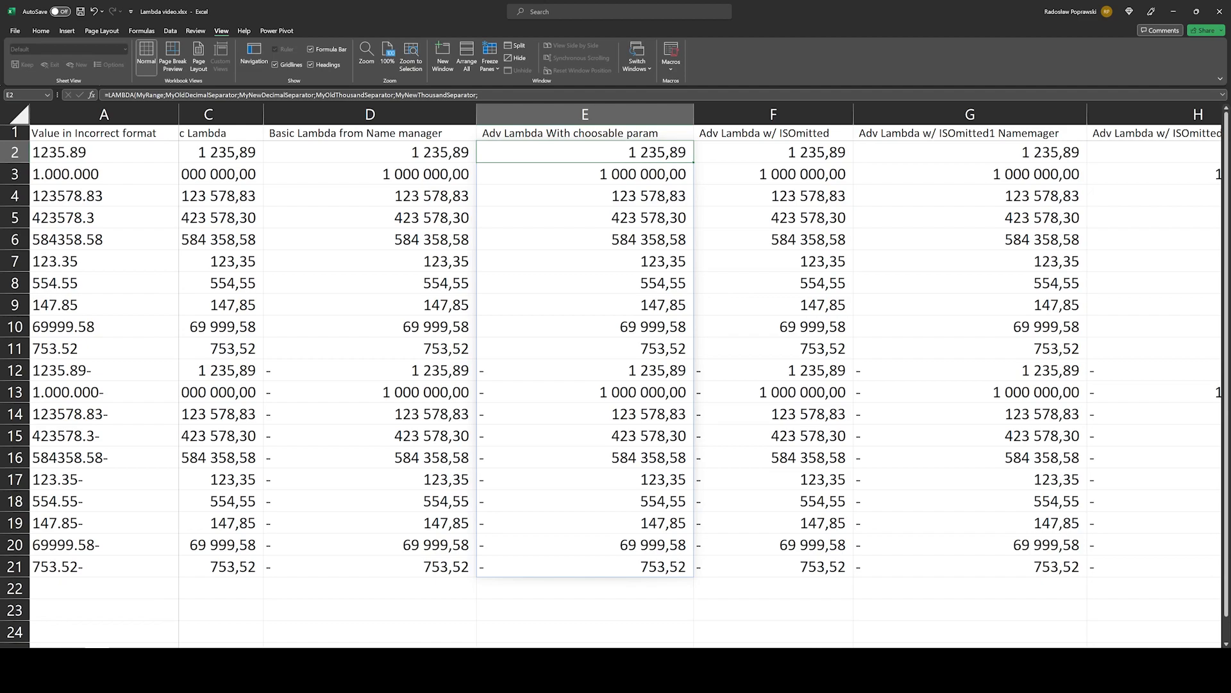
Step: Copy the whole LAMBDA definition from the formula in E2, leaving out the trailing argument list
{"action": "key", "text": "F2"}
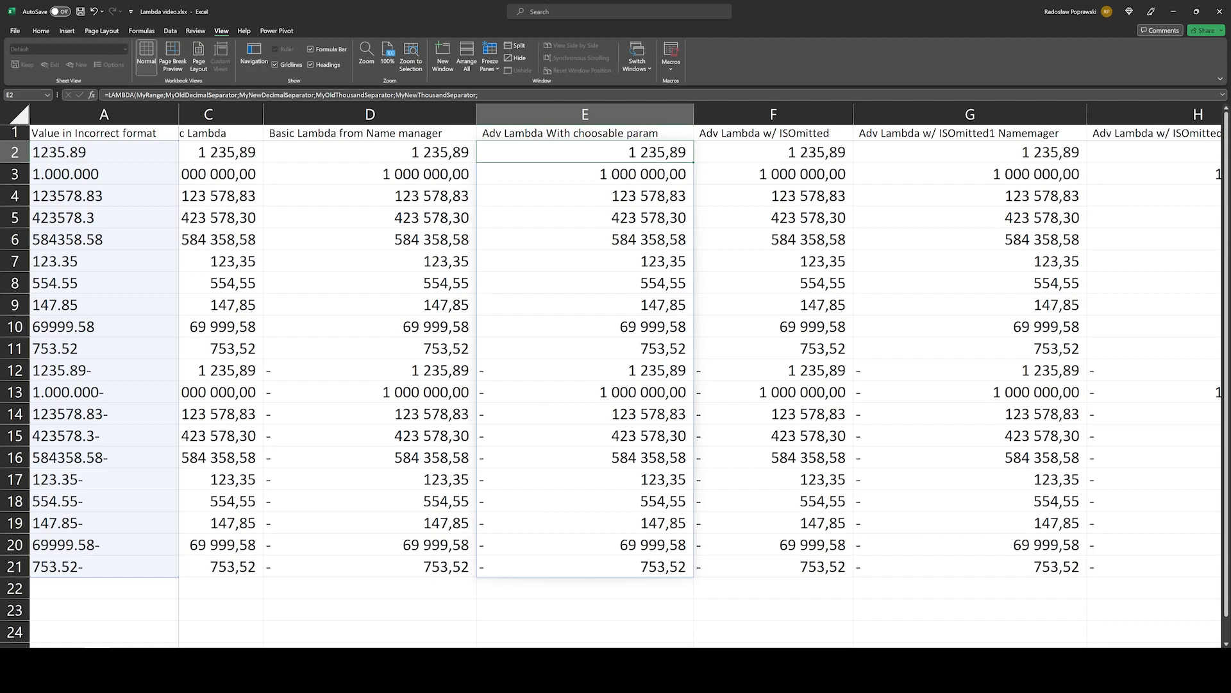
{"action": "left_click", "coordinate": [786, 152]}
{"action": "left_click", "coordinate": [610, 152]}
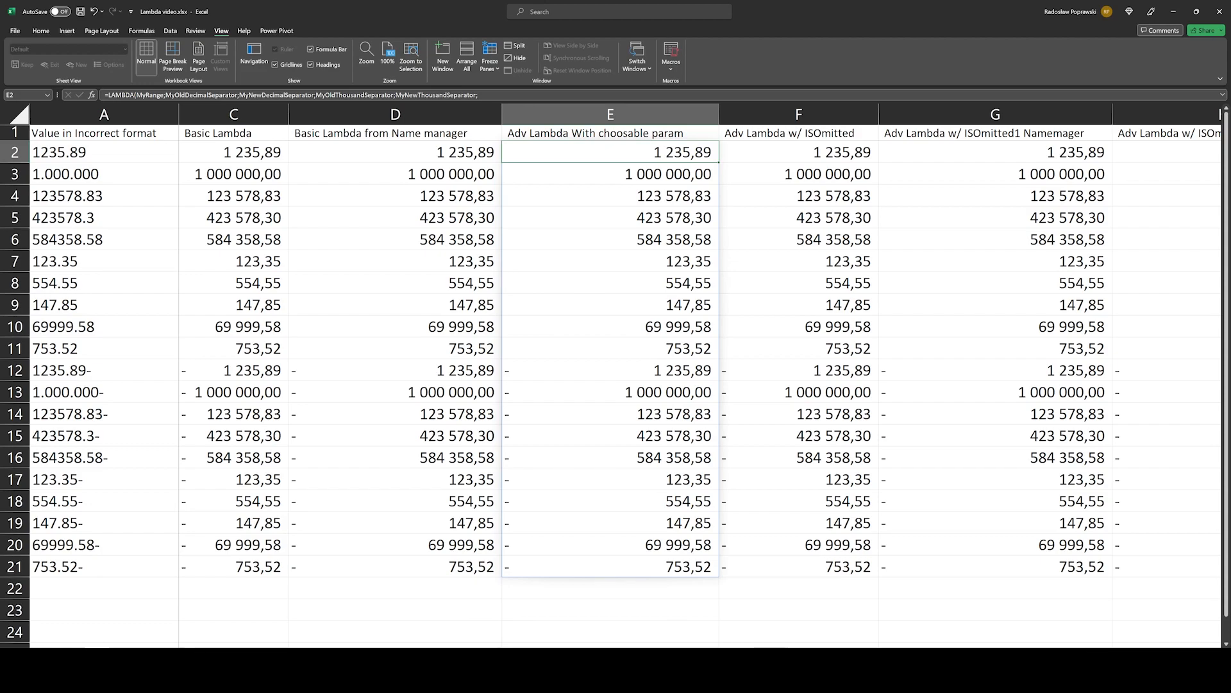
{"action": "key", "text": "F2"}
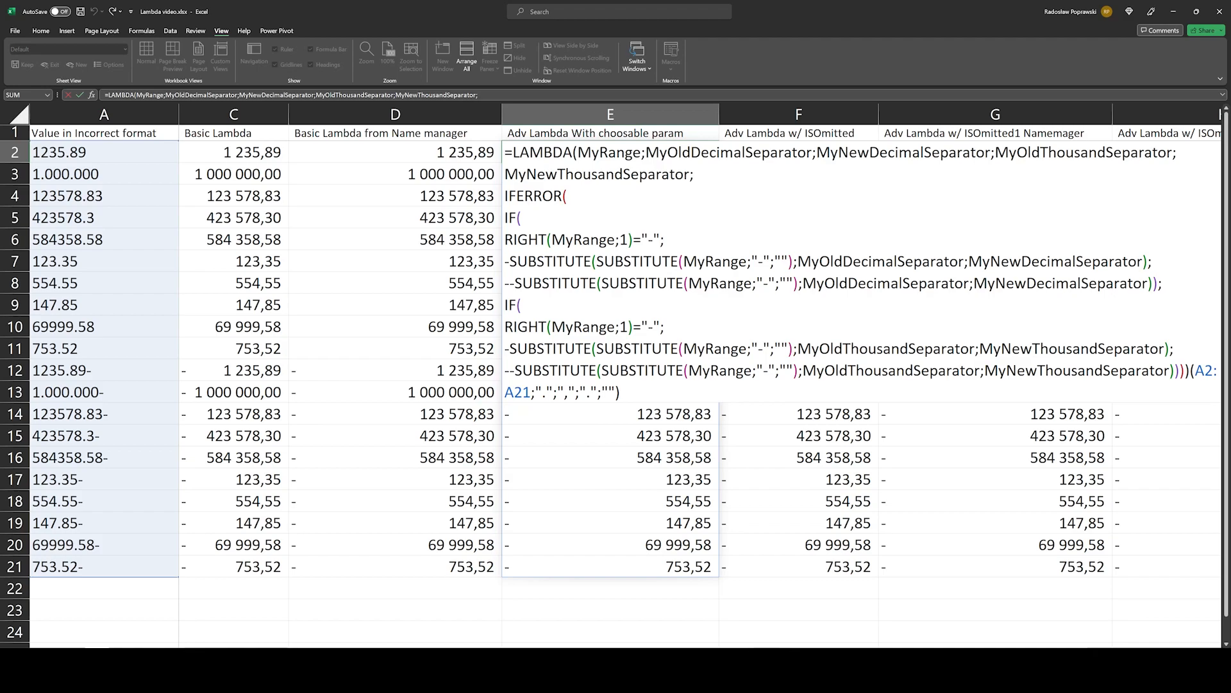
{"action": "key", "text": "ctrl+Return"}
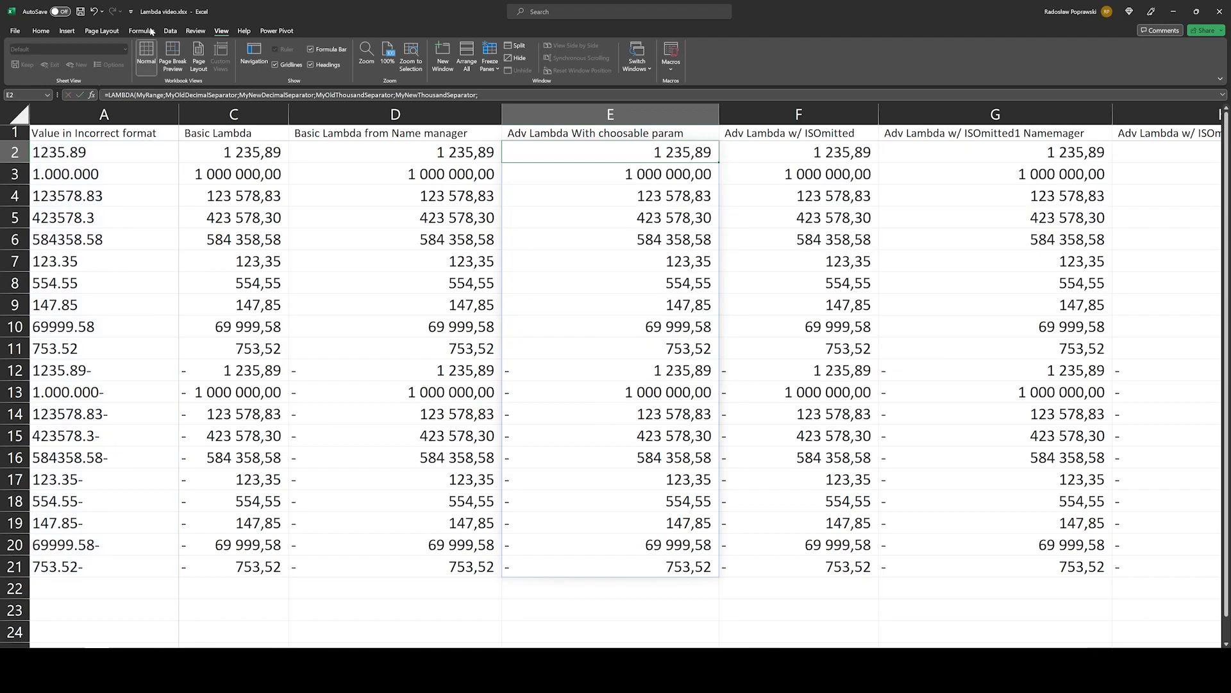
Step: Define the workbook name LambdaforyoutubeChoosableParameters referring to the copied LAMBDA definition
{"action": "left_click", "coordinate": [143, 30]}
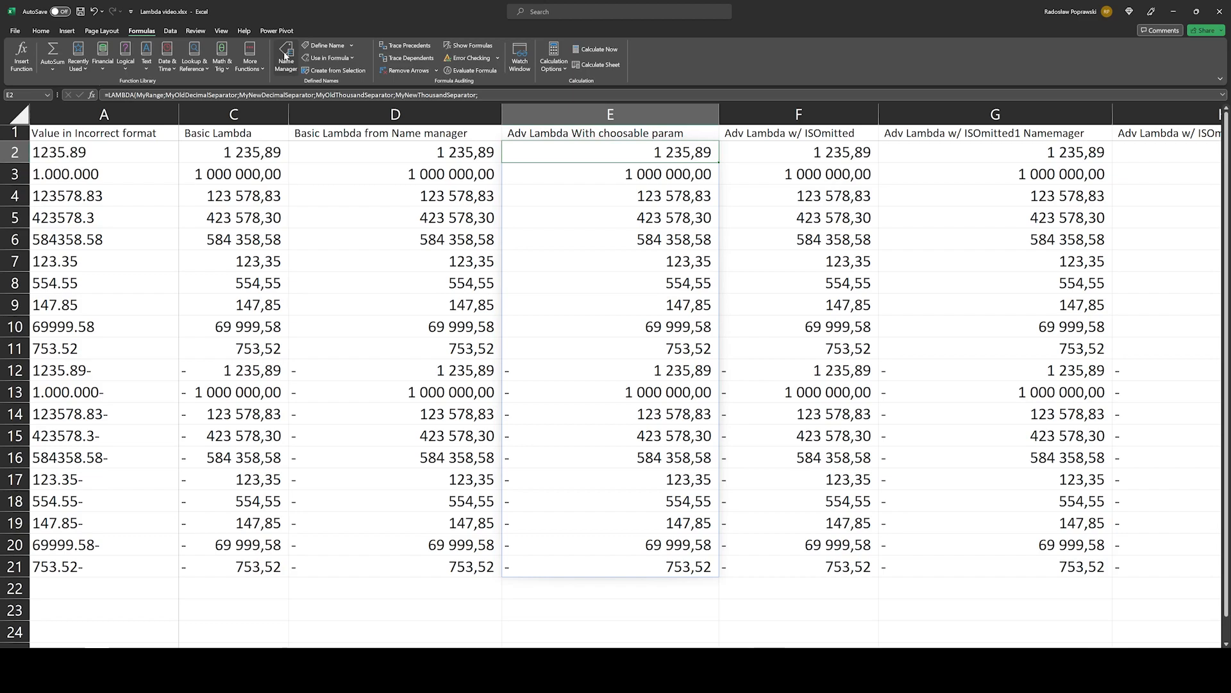
{"action": "left_click", "coordinate": [286, 55]}
{"action": "type", "text": "Lam"}
{"action": "type", "text": "bda"}
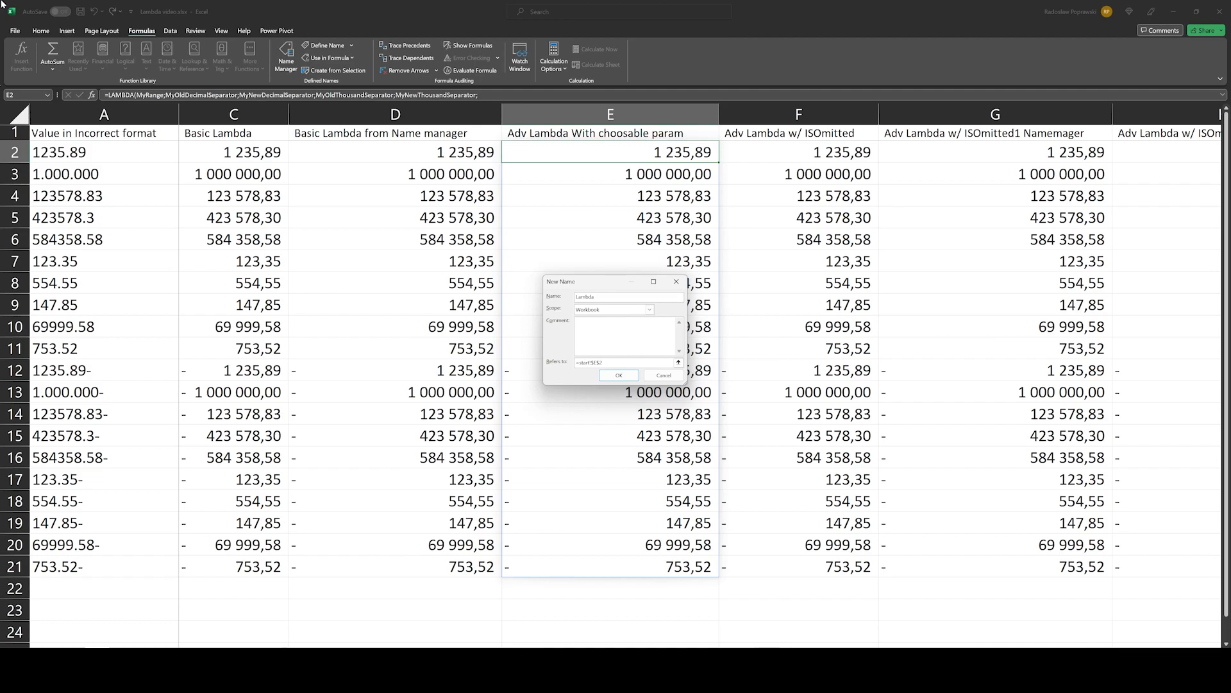
{"action": "type", "text": "foryoutubeChoosableParameters"}
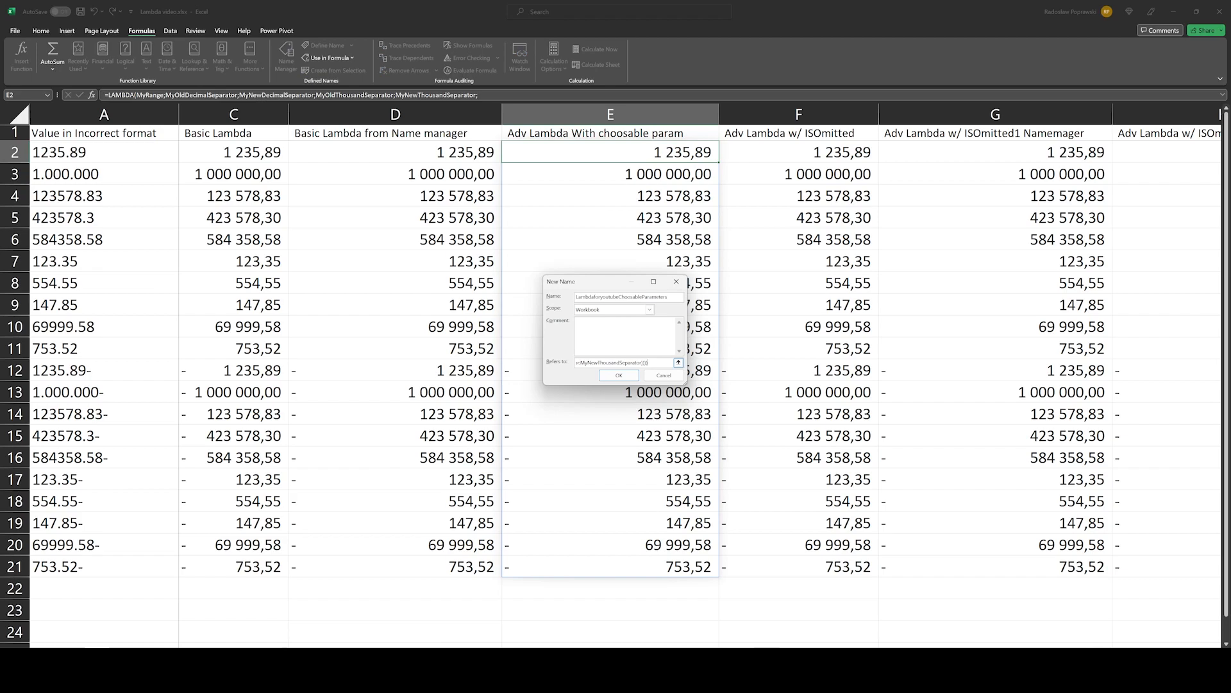
{"action": "left_click", "coordinate": [625, 335]}
{"action": "left_click", "coordinate": [619, 375]}
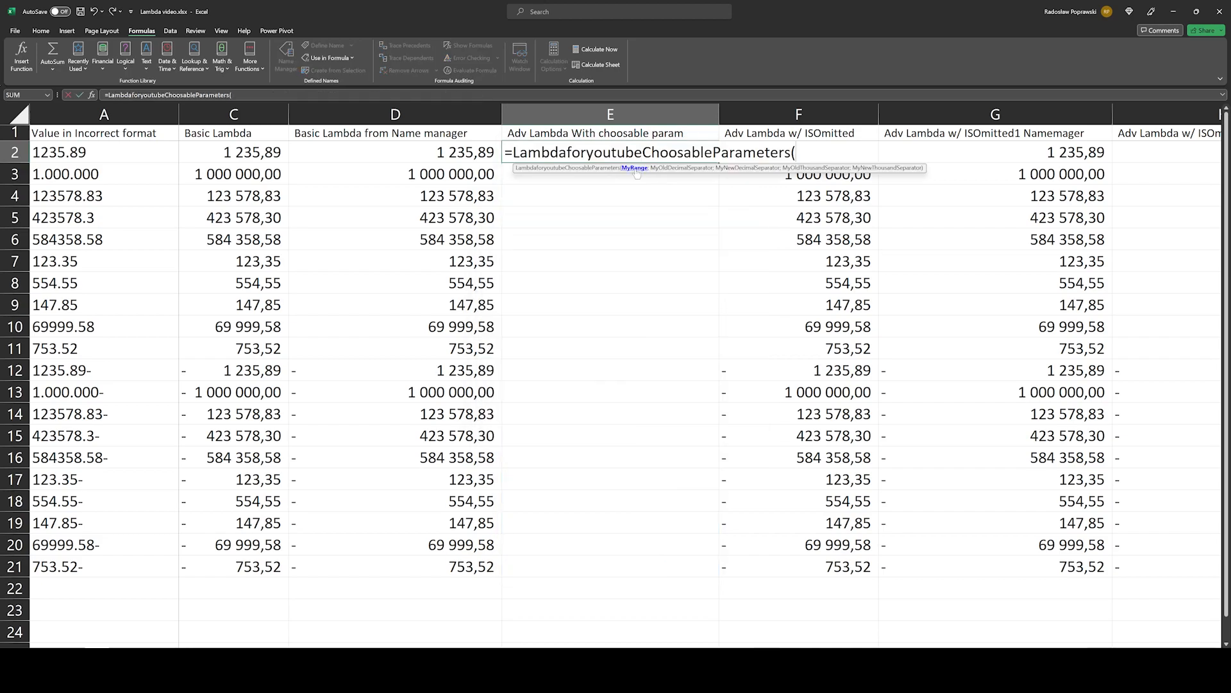
Step: Complete E2's formula as =LambdaforyoutubeChoosableParameters(A2:A21;".";",";".";"") and select its spilled results down to E21
{"action": "left_click_drag", "start_coordinate": [71, 152], "coordinate": [103, 327]}
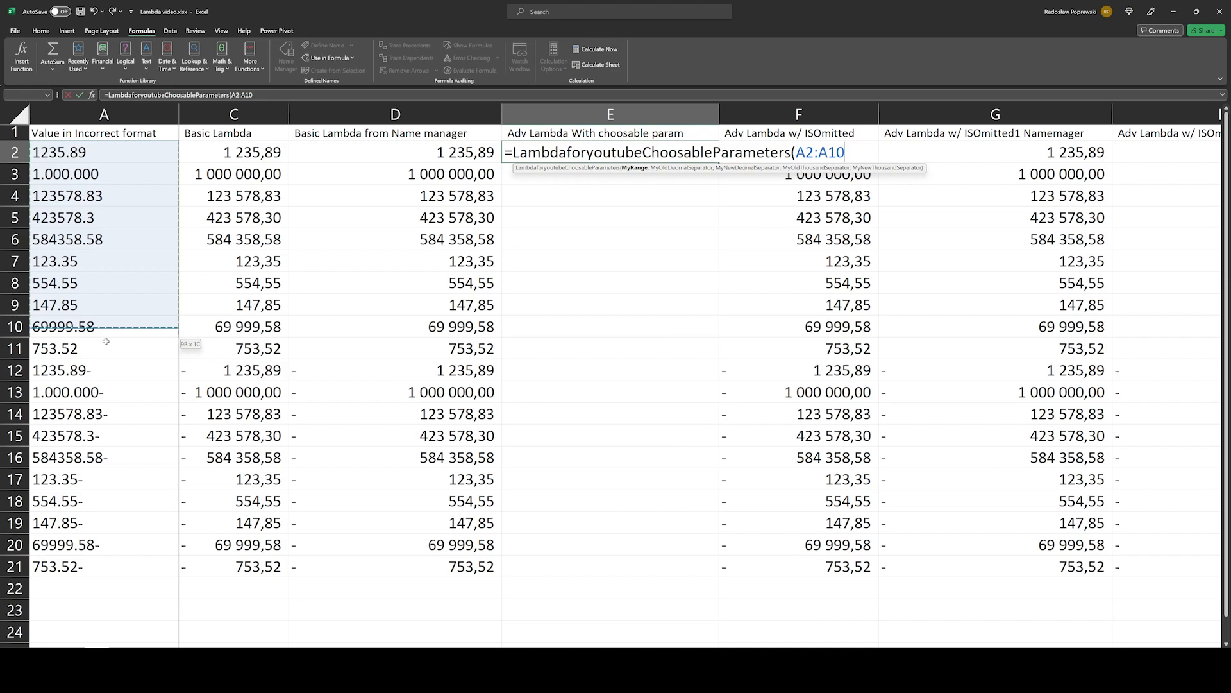
{"action": "left_click_drag", "start_coordinate": [105, 341], "coordinate": [106, 566]}
{"action": "type", "text": ";"}
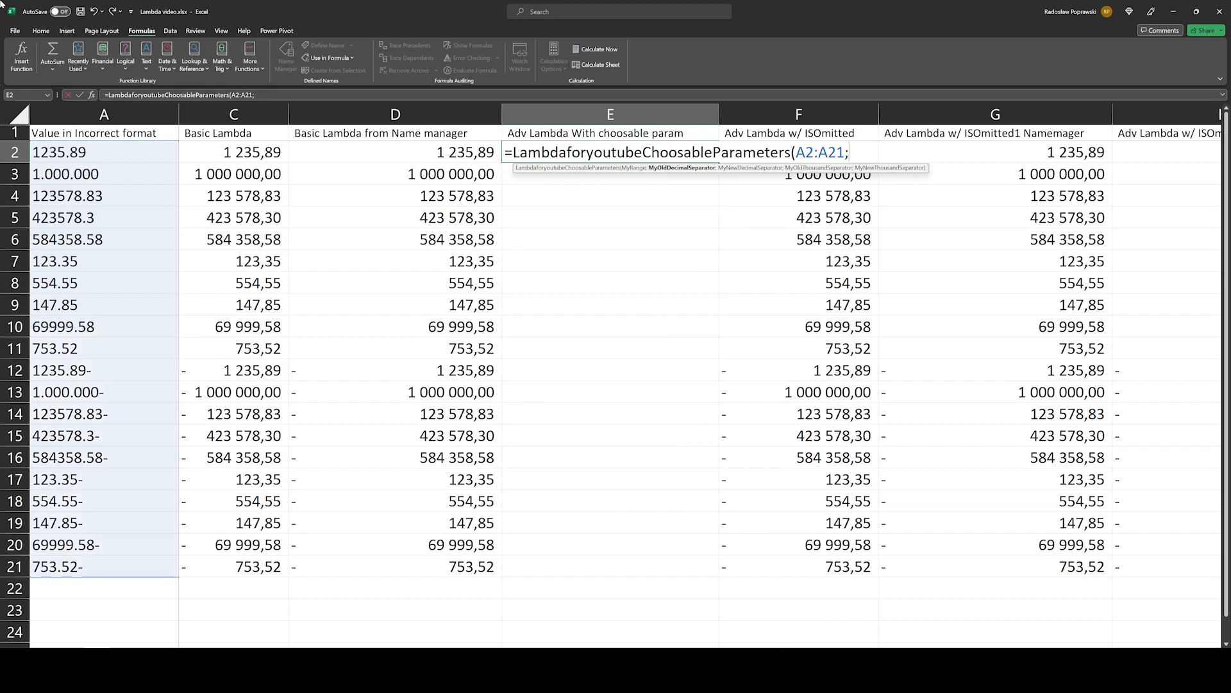
{"action": "type", "text": "\".\";\""}
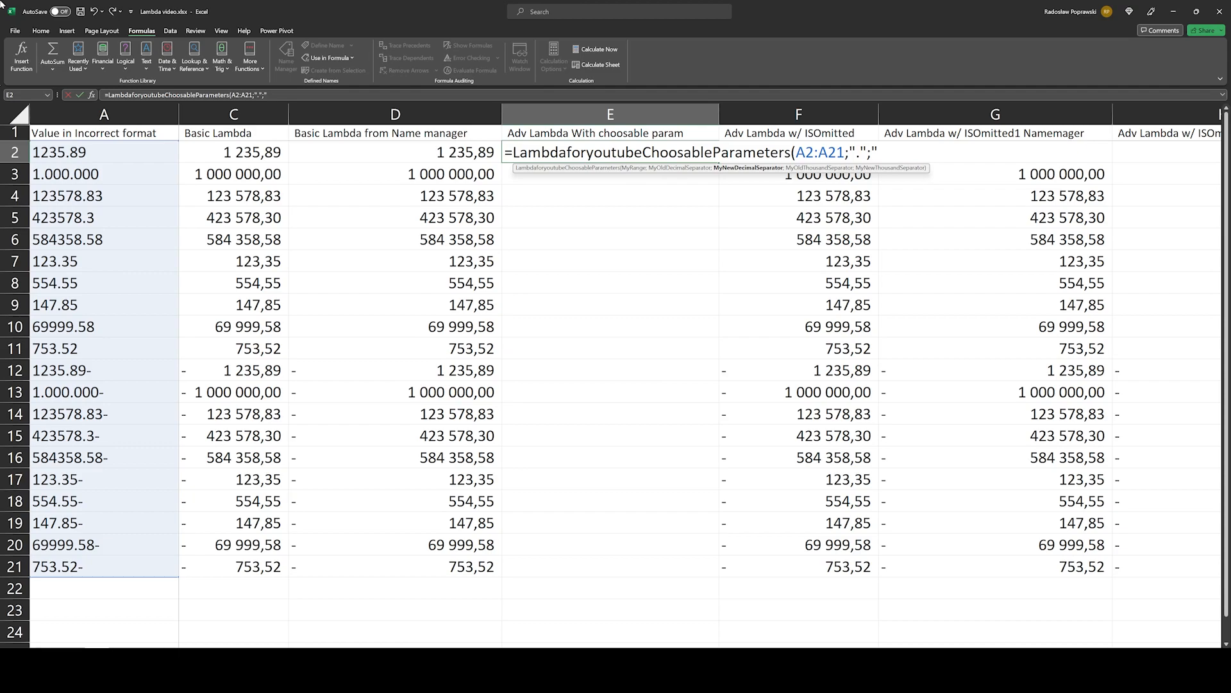
{"action": "type", "text": ",\";\""}
{"action": "type", "text": ".\";\"\")"}
{"action": "key", "text": "Return"}
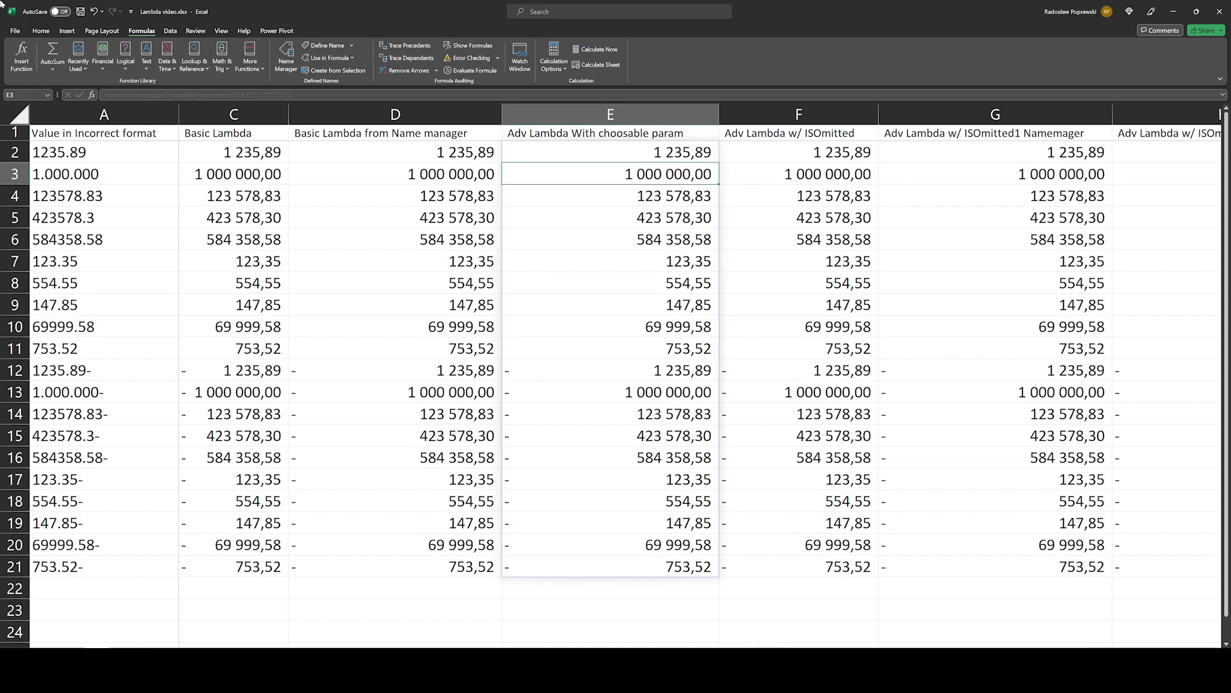
{"action": "key", "text": "Up"}
{"action": "key", "text": "ctrl+shift+Down"}
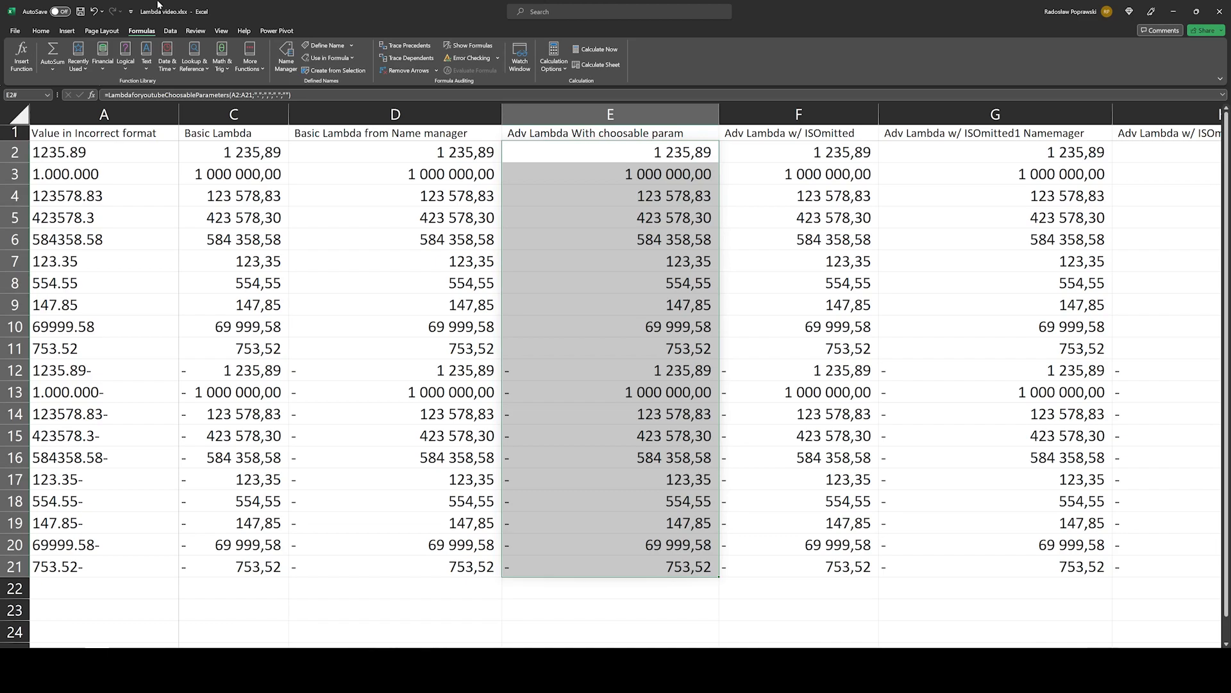
Step: Open the LAMBDA formula in F2 and examine the optional [MyNewThousandSeparator] parameter and the thousand separator SUBSTITUTE line
{"action": "left_click", "coordinate": [770, 154]}
{"action": "key", "text": "F2"}
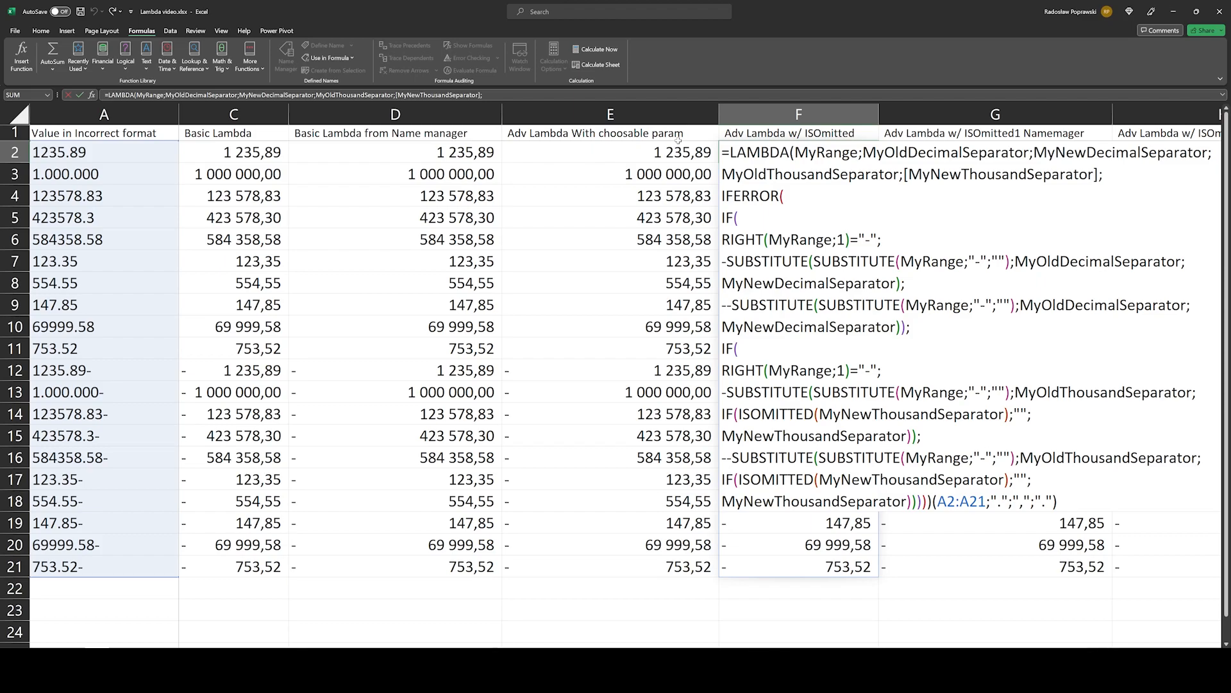
{"action": "left_click_drag", "start_coordinate": [904, 175], "coordinate": [1098, 174]}
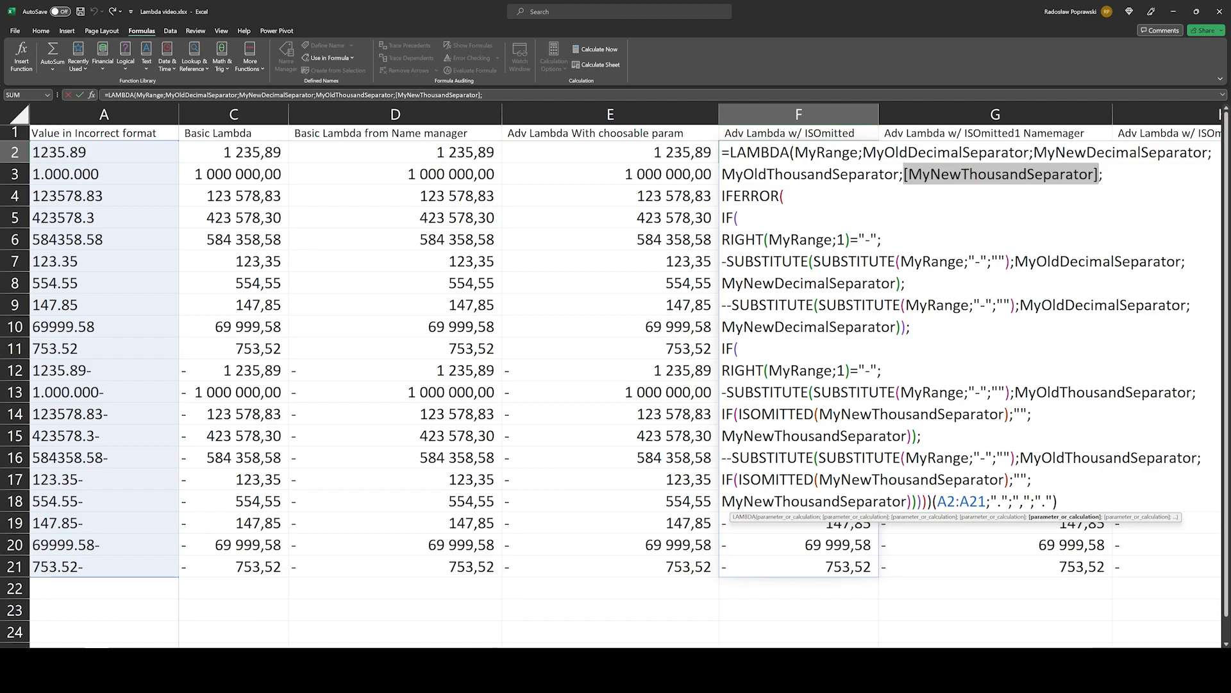
{"action": "left_click", "coordinate": [1106, 393]}
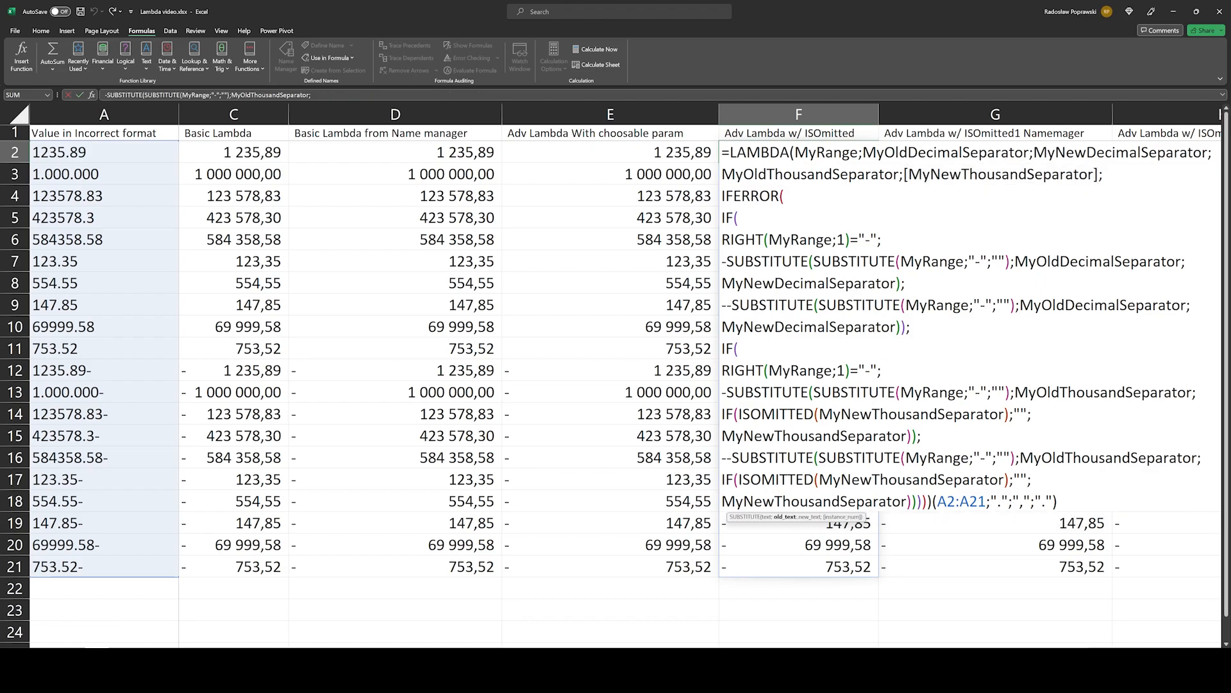
{"action": "left_click_drag", "start_coordinate": [1026, 653], "coordinate": [1079, 636]}
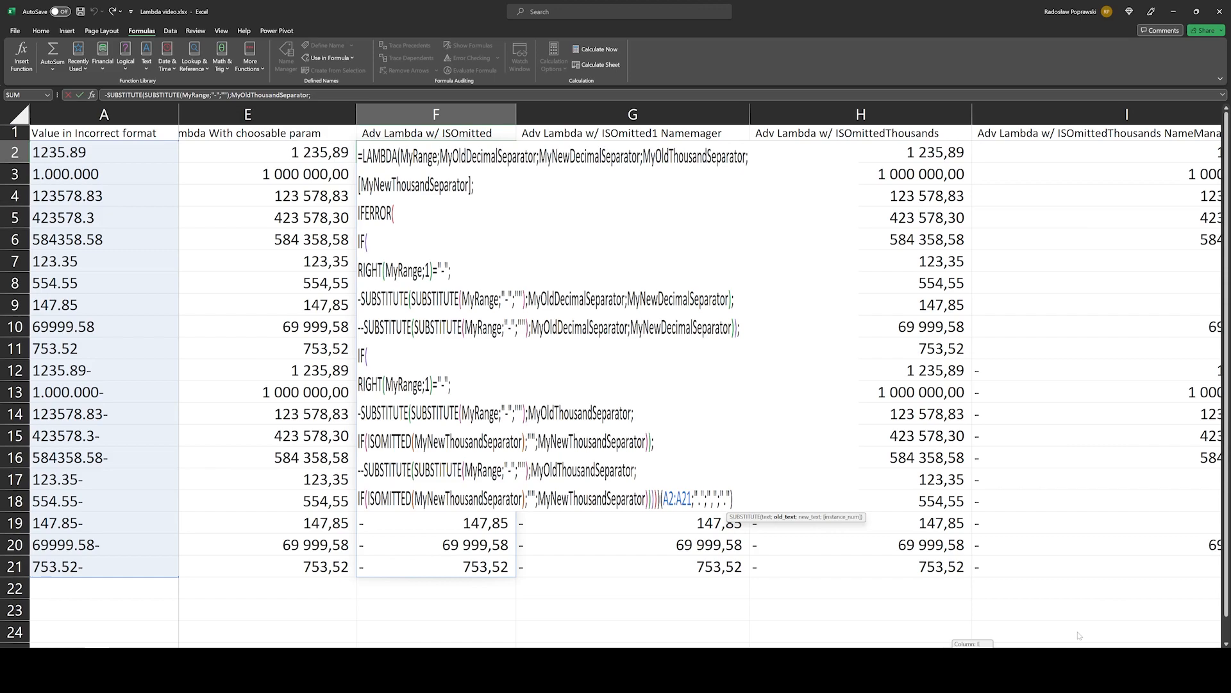
{"action": "left_click_drag", "start_coordinate": [1080, 635], "coordinate": [1081, 636]}
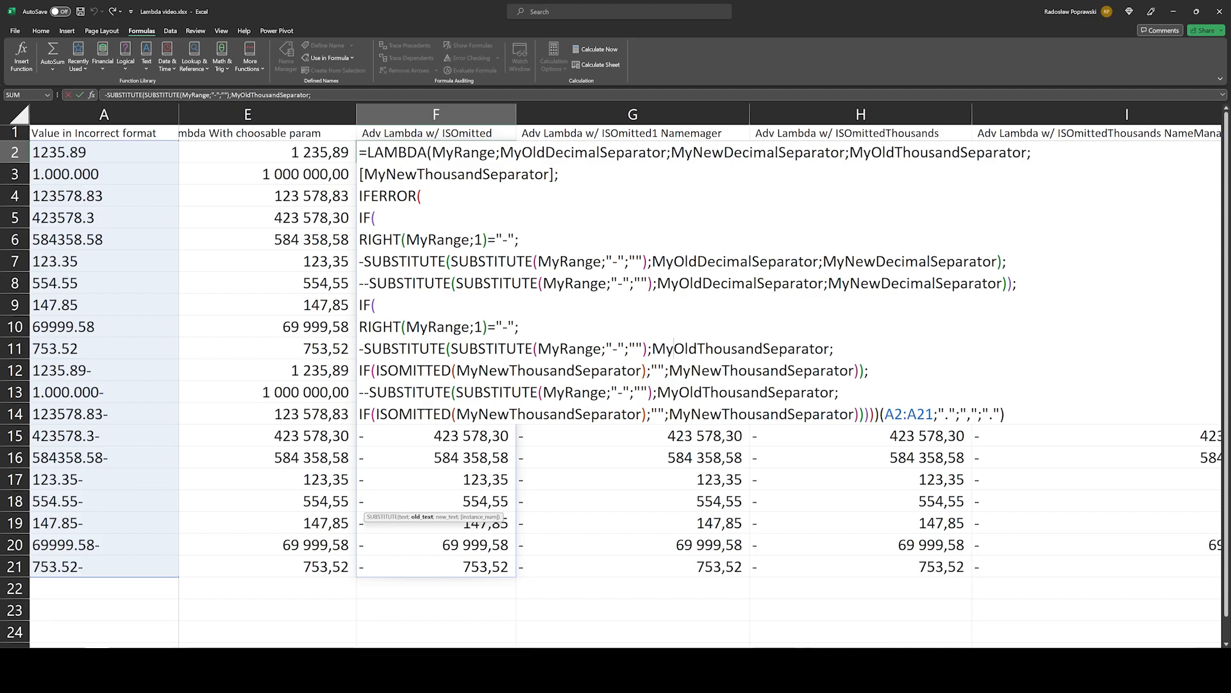
Step: Highlight ISOMITTED(MyNewThousandSeparator) and its empty-text default "" in F2's formula, and close the formula without editing it
{"action": "double_click", "coordinate": [414, 371]}
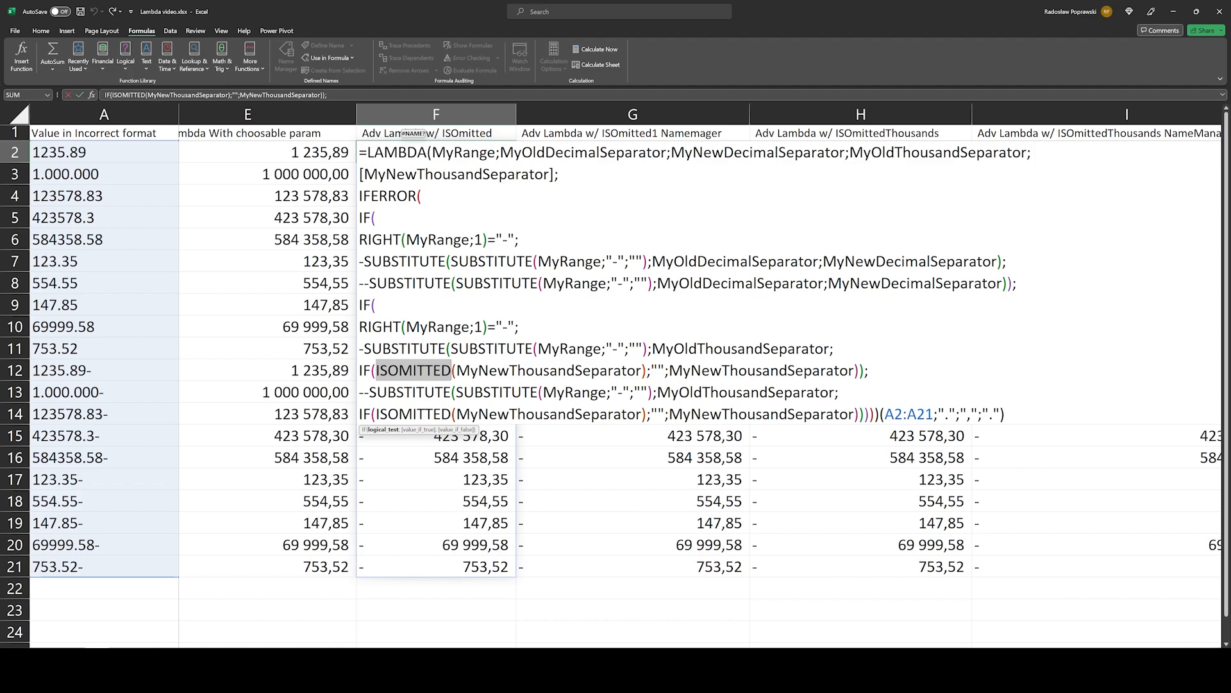
{"action": "key", "text": "ctrl+shift+Right"}
{"action": "key", "text": "ctrl+shift+Right"}
{"action": "key", "text": "ctrl+shift+Right"}
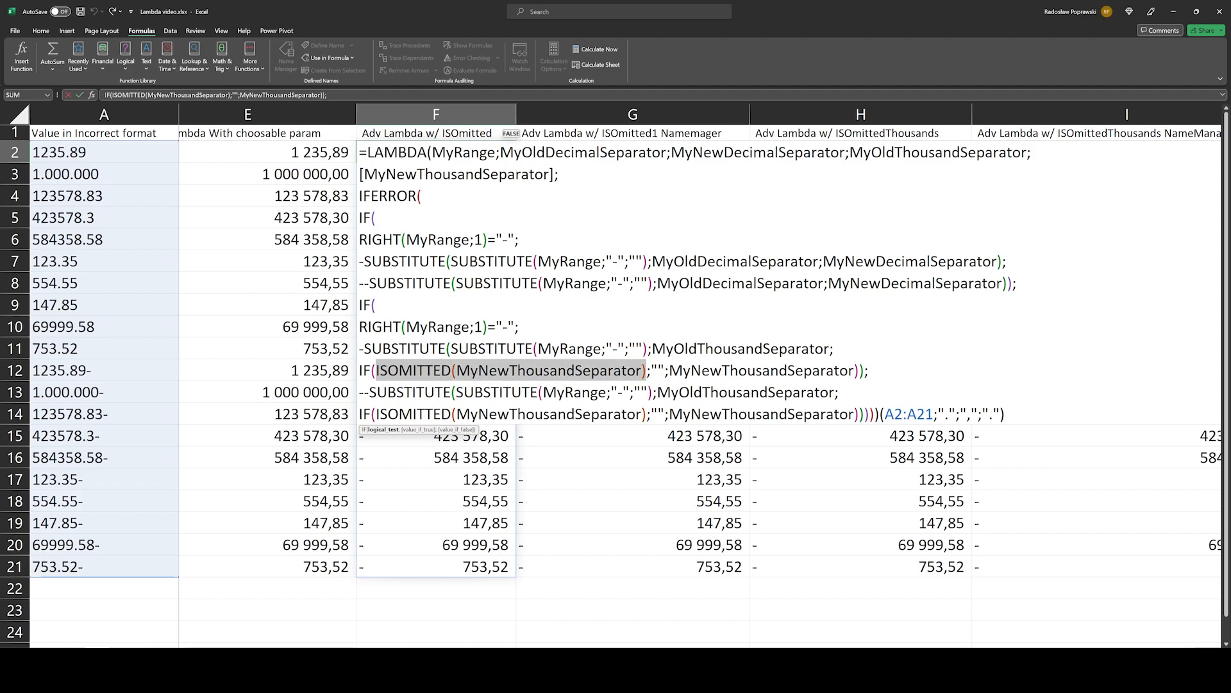
{"action": "key", "text": "Right"}
{"action": "key", "text": "Right"}
{"action": "key", "text": "shift+Right"}
{"action": "key", "text": "shift+Right"}
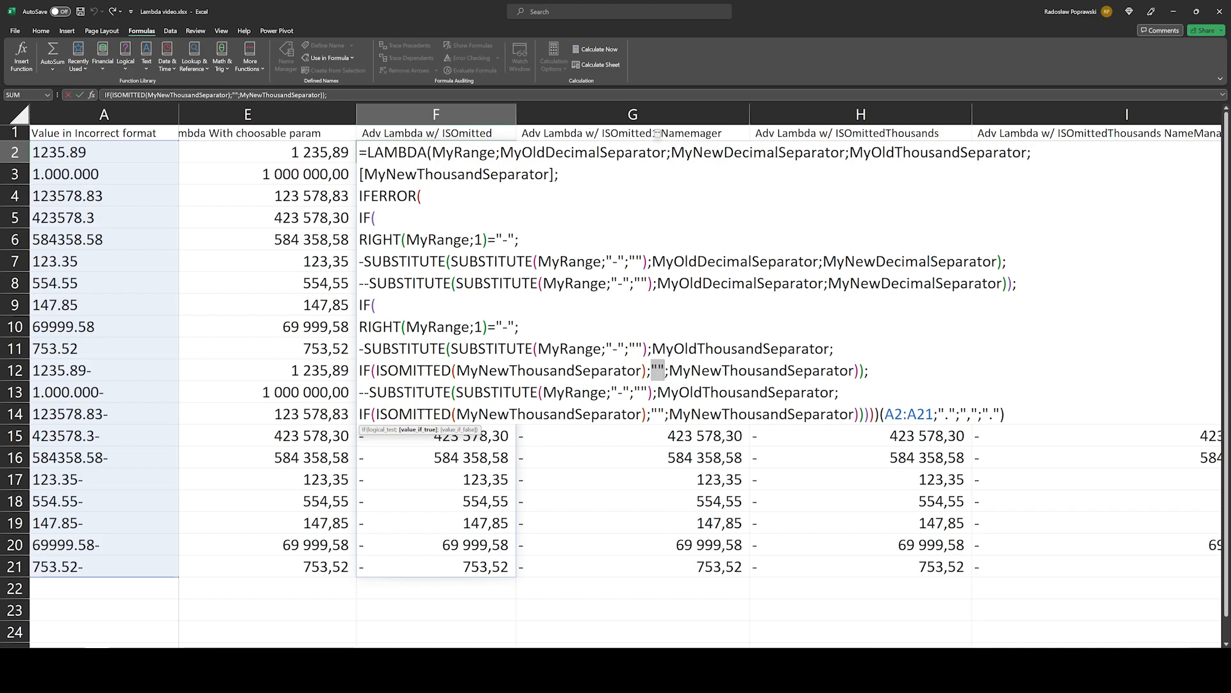
{"action": "key", "text": "ctrl+Return"}
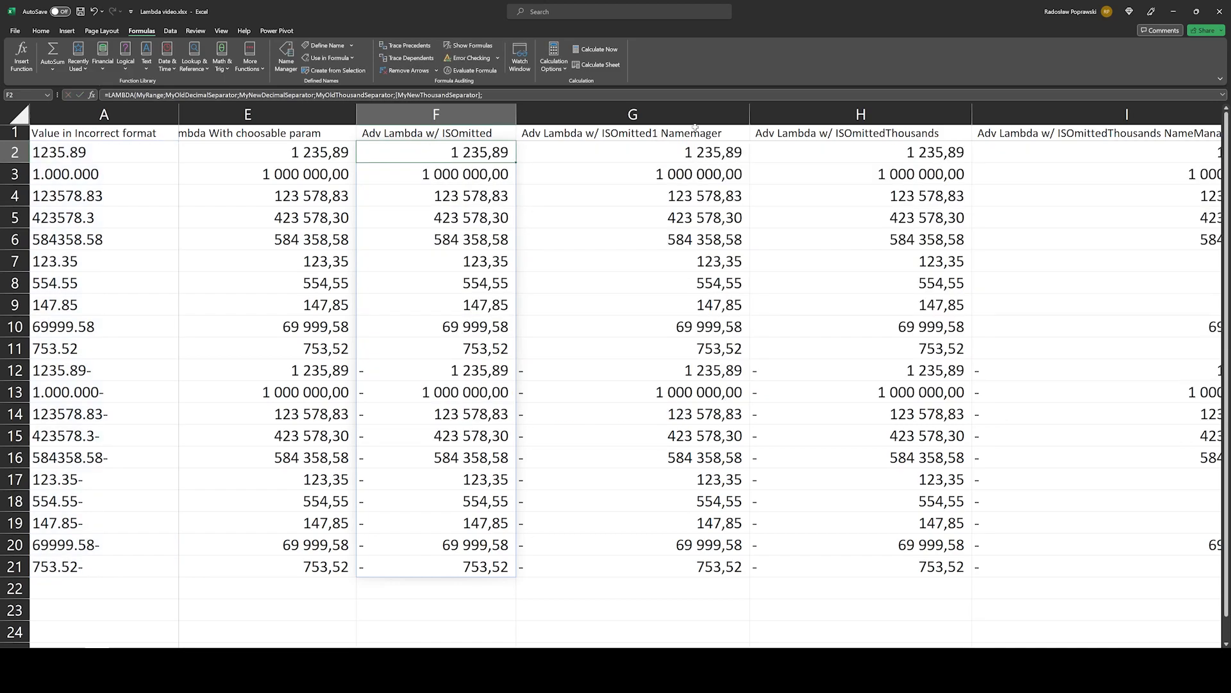
Step: Inspect the MySAPLambda1ParamOmitted call and its arguments in G2, and close the formula unchanged
{"action": "left_click", "coordinate": [599, 159]}
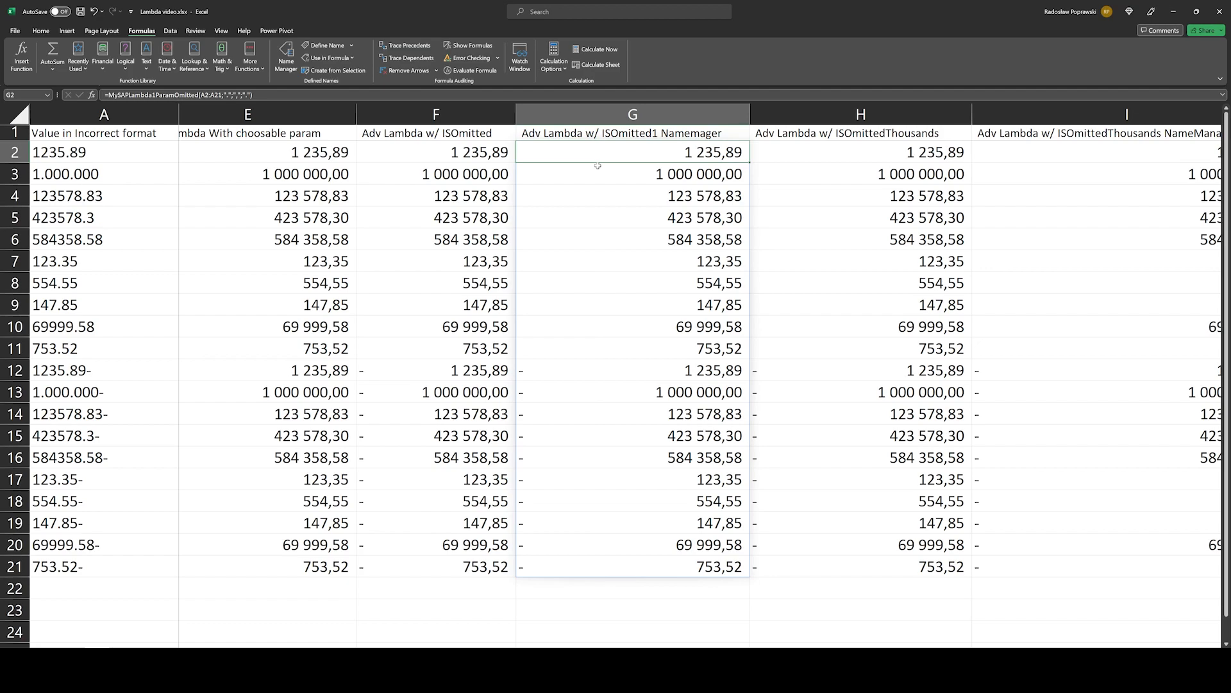
{"action": "key", "text": "F2"}
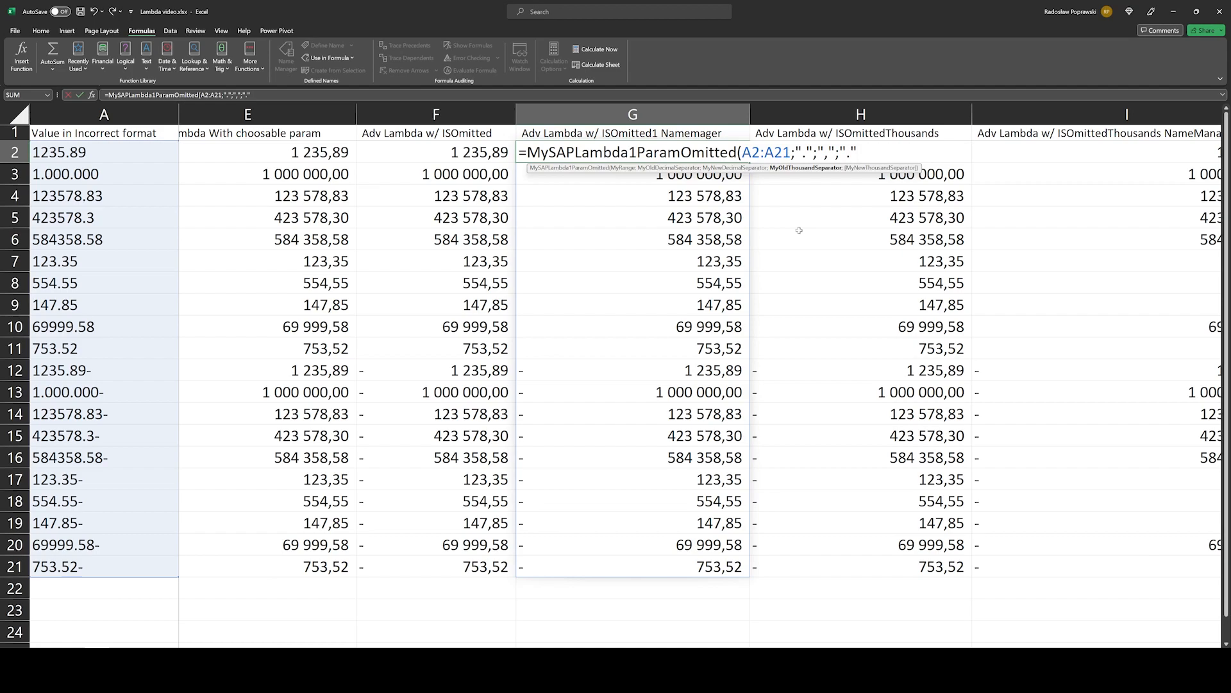
{"action": "key", "text": "ctrl+Return"}
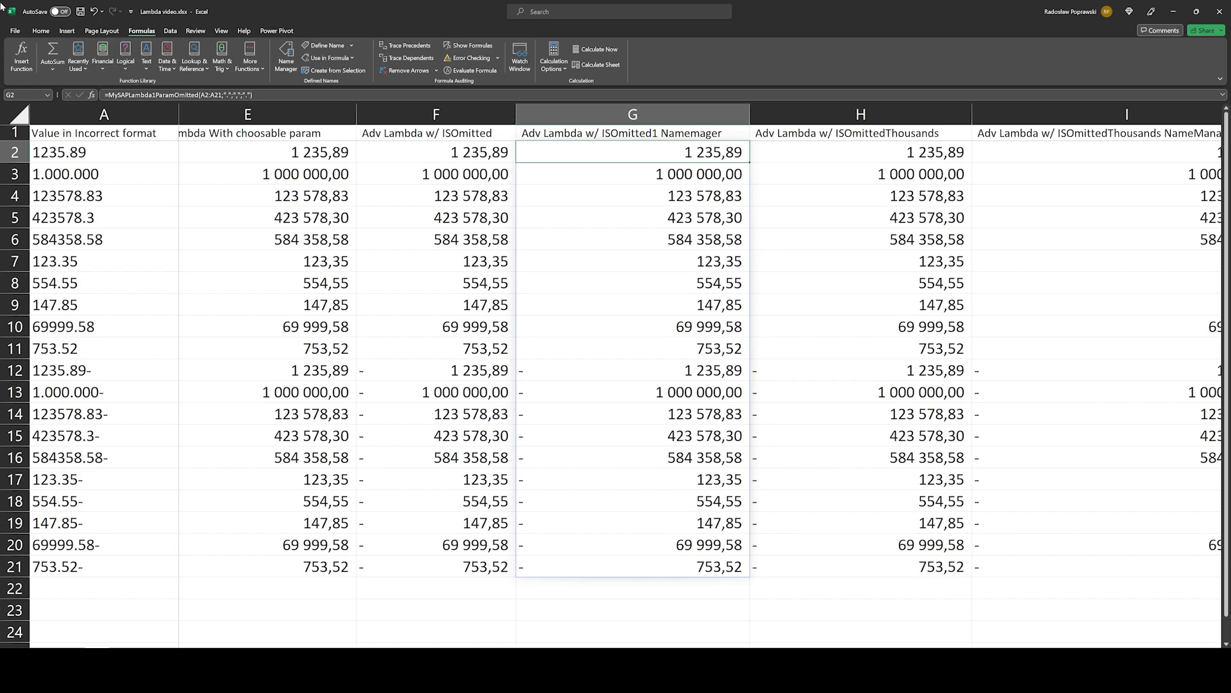
Step: Open the LAMBDA formula in H2 and highlight the "." default used when MyOldThousandSeparator is omitted
{"action": "key", "text": "Right"}
{"action": "key", "text": "F2"}
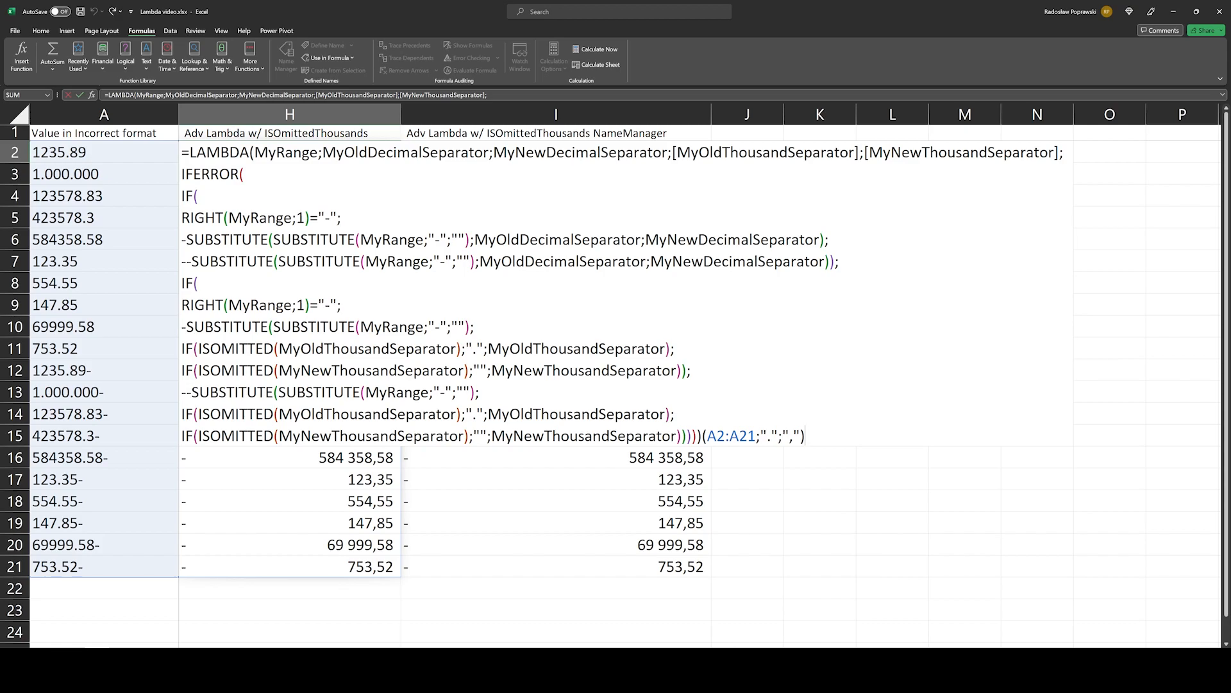
{"action": "double_click", "coordinate": [475, 348]}
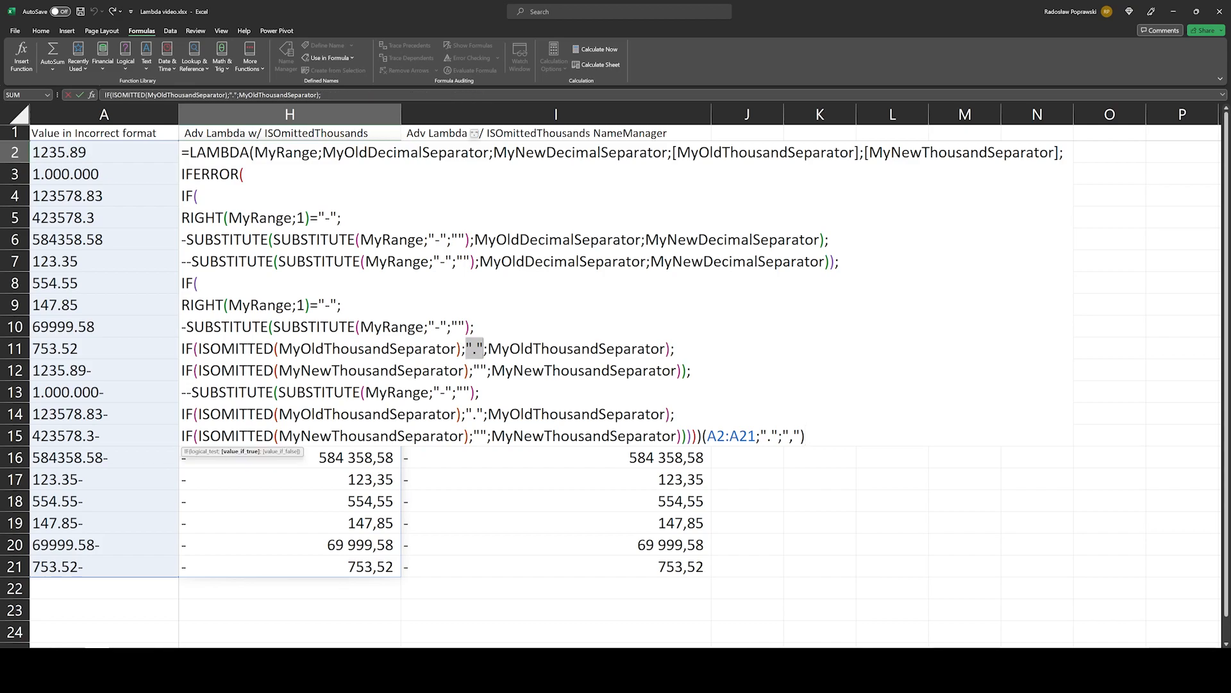
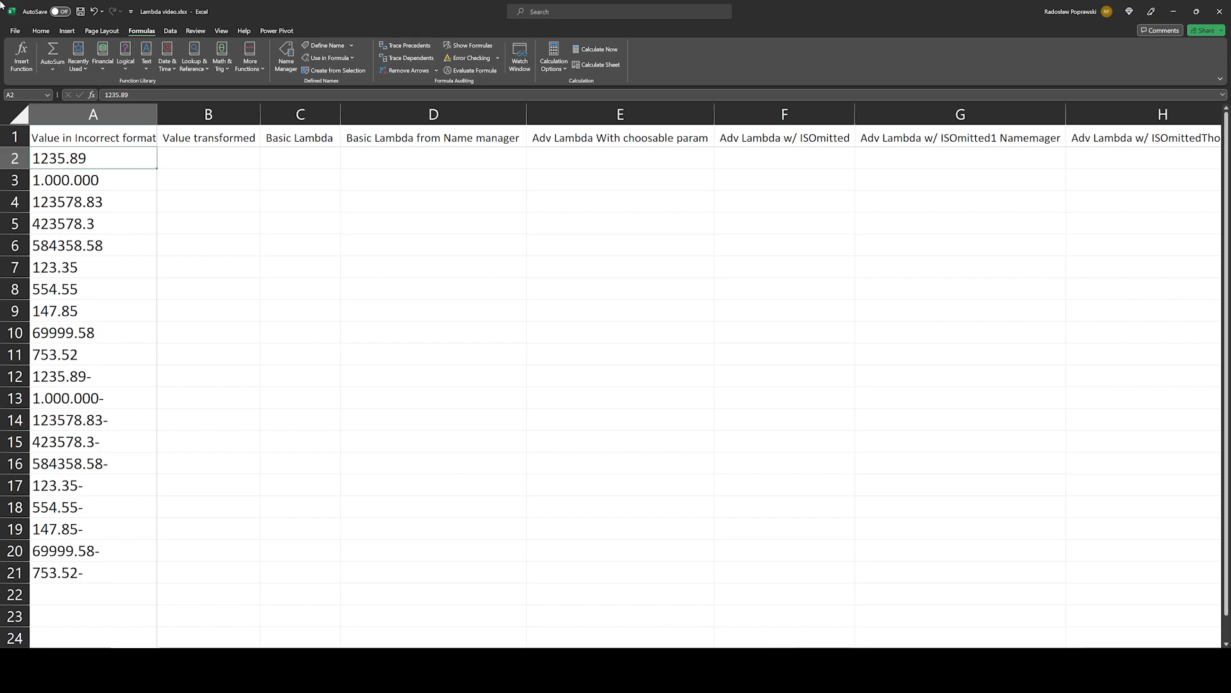
Step: Examine the incorrectly formatted text values in A2:A21, including the 1.000.000 entries and the ones with trailing minus signs
{"action": "key", "text": "Right"}
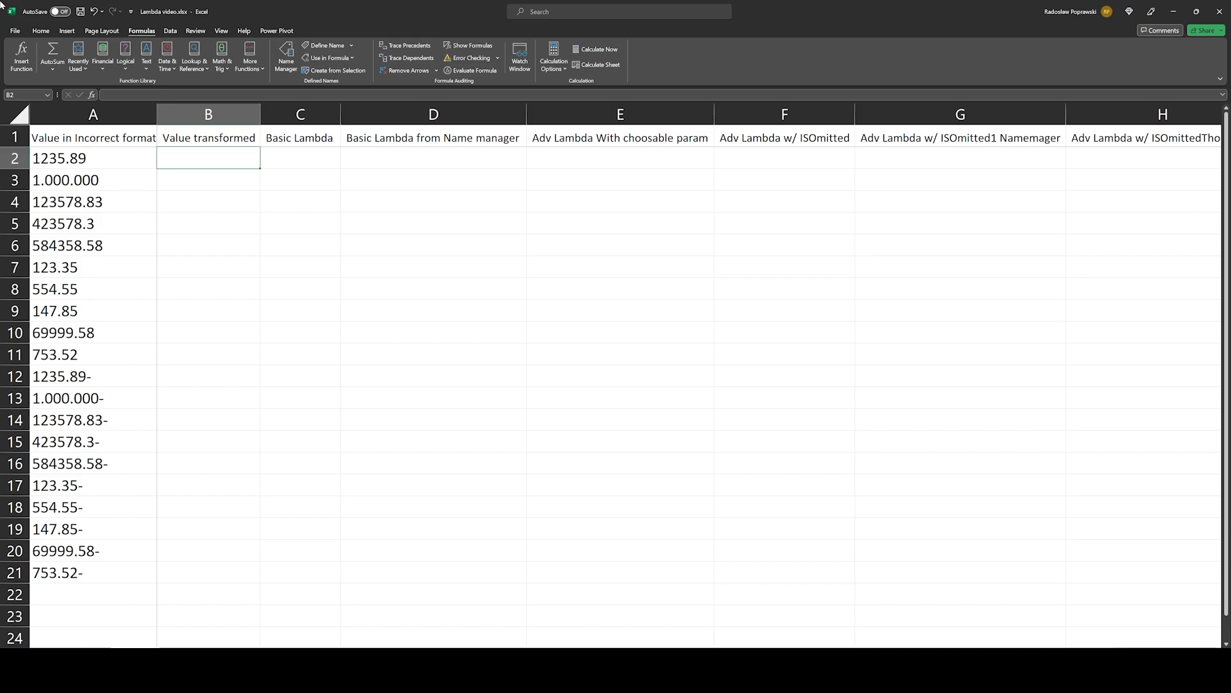
{"action": "key", "text": "Left"}
{"action": "key", "text": "ctrl+shift+Down"}
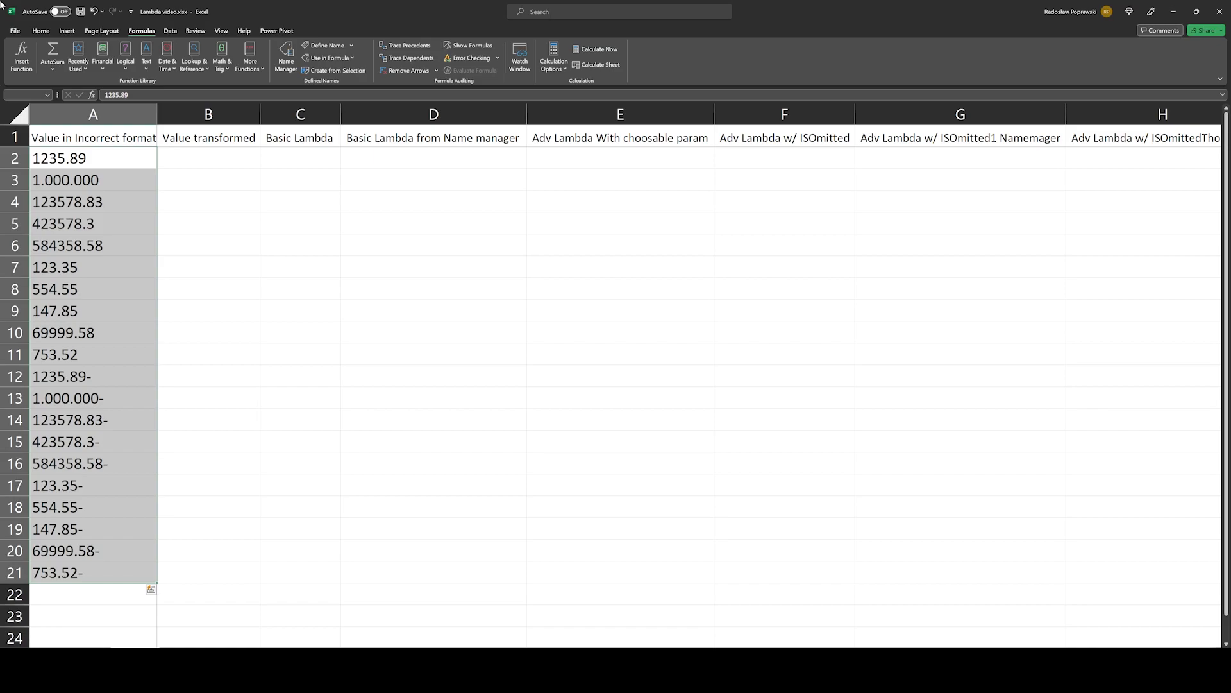
{"action": "key", "text": "Left"}
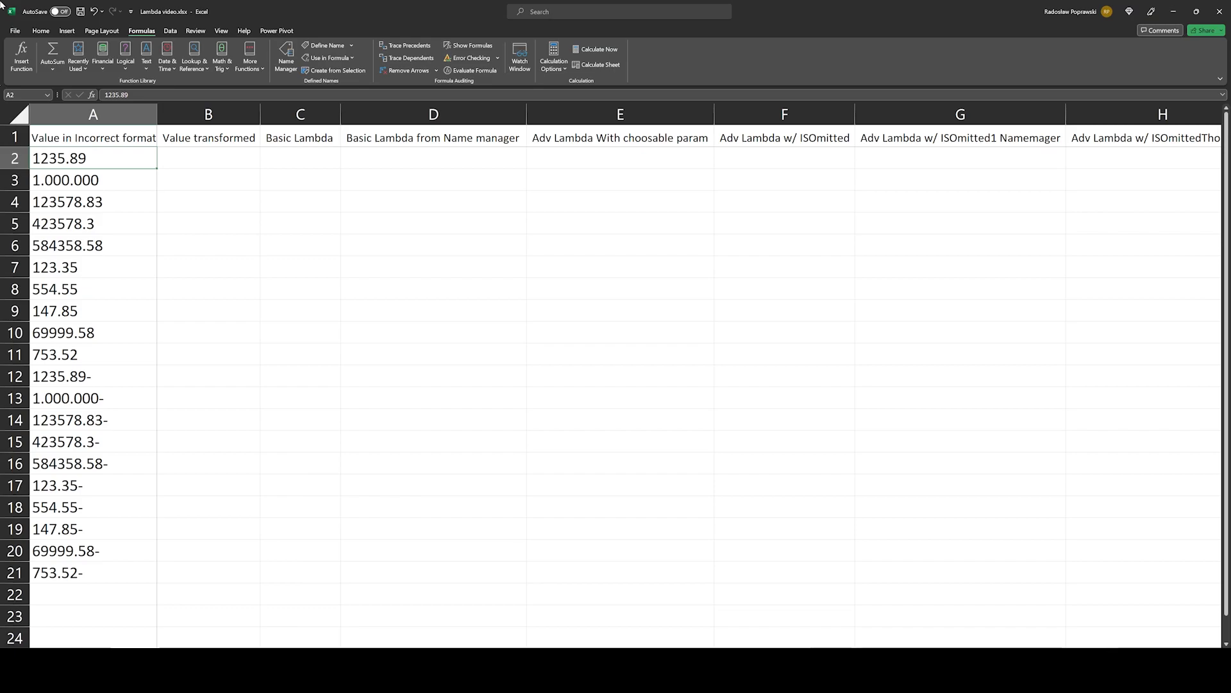
{"action": "key", "text": "Down"}
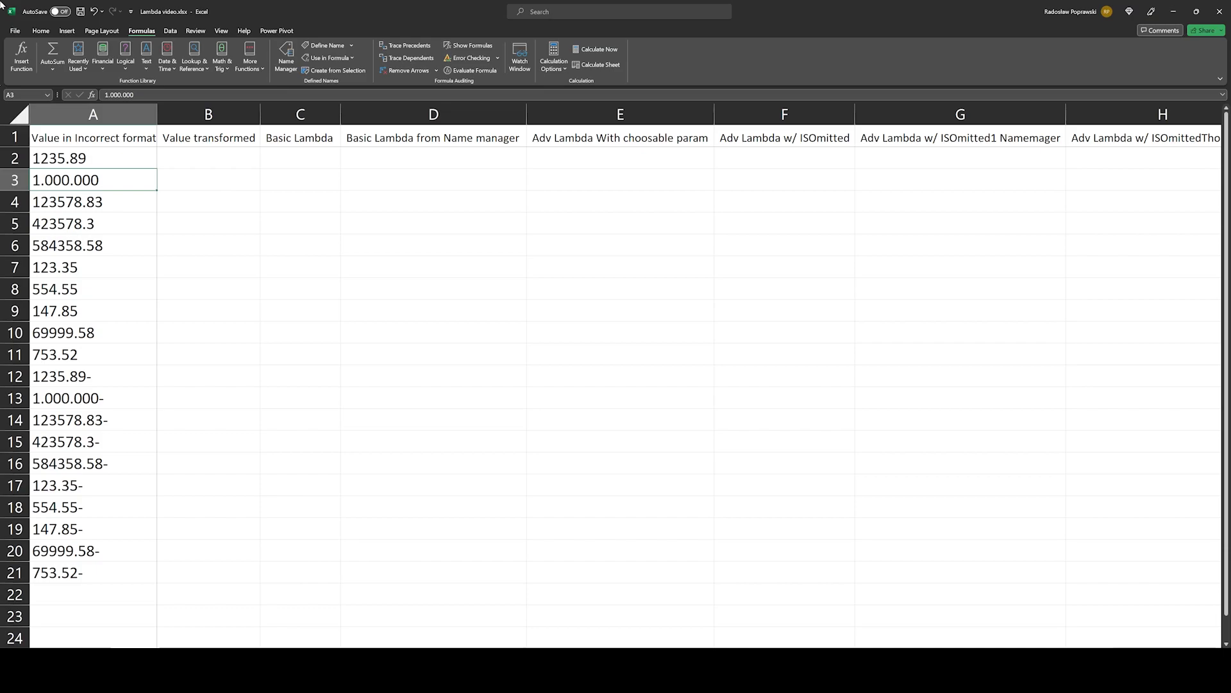
{"action": "key", "text": "ctrl+Home"}
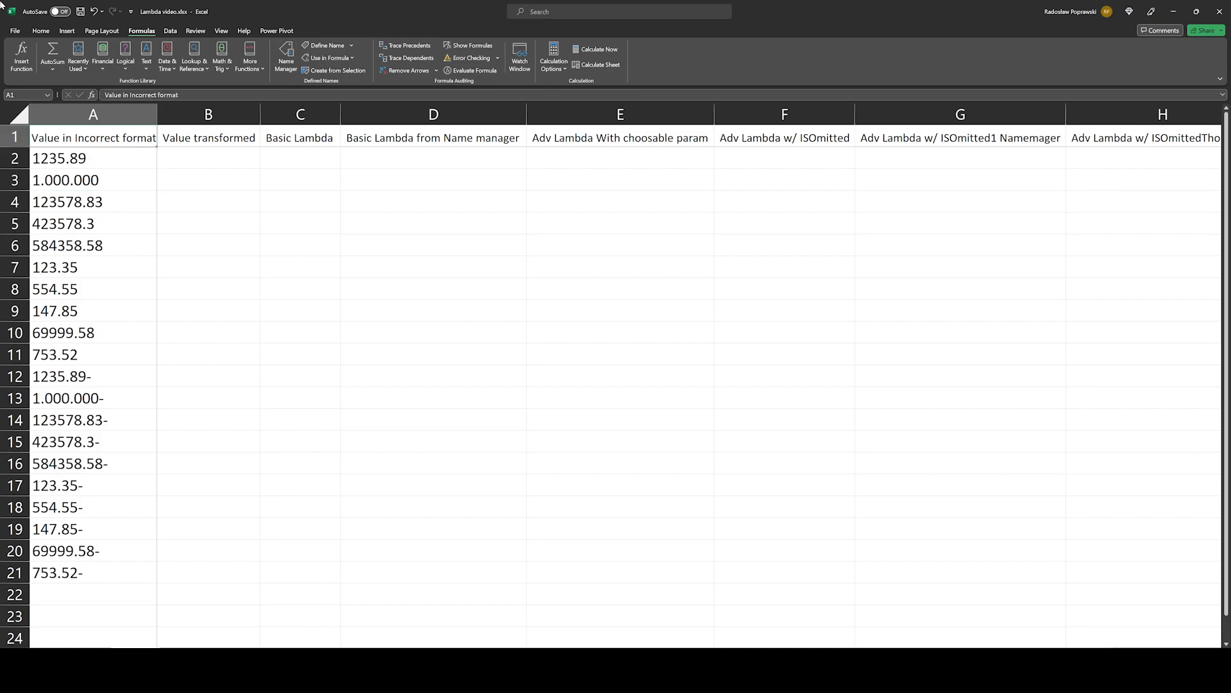
{"action": "key", "text": "Down"}
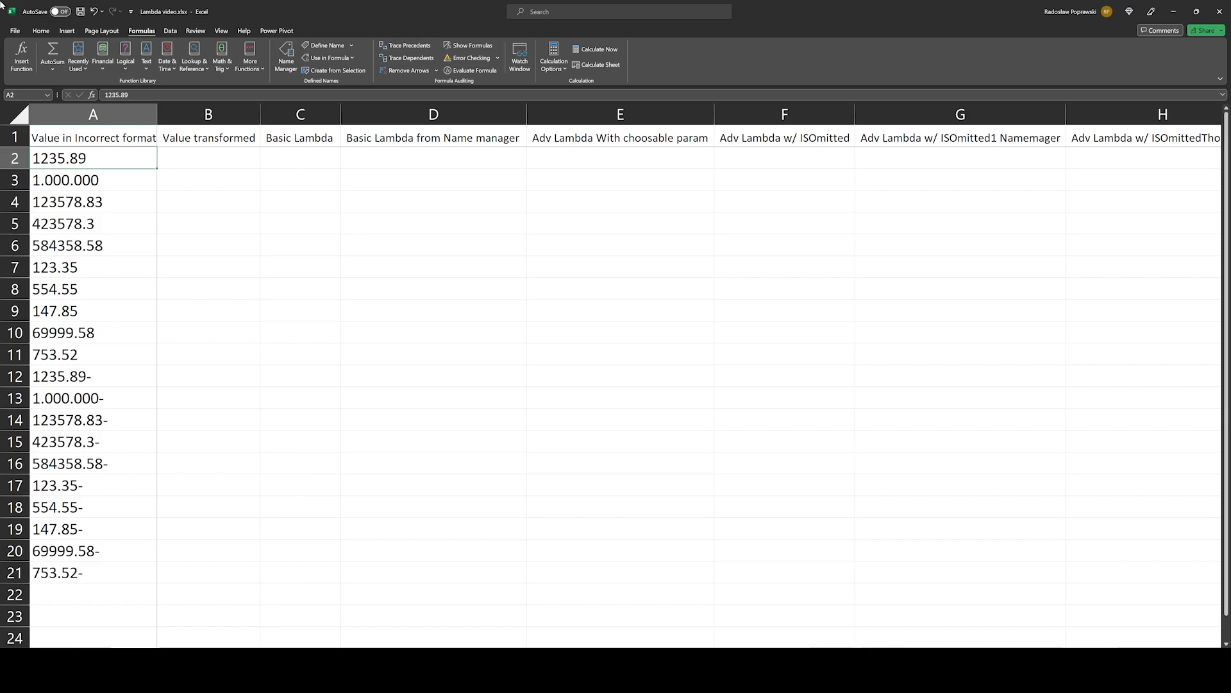
{"action": "key", "text": "ctrl+shift+Down"}
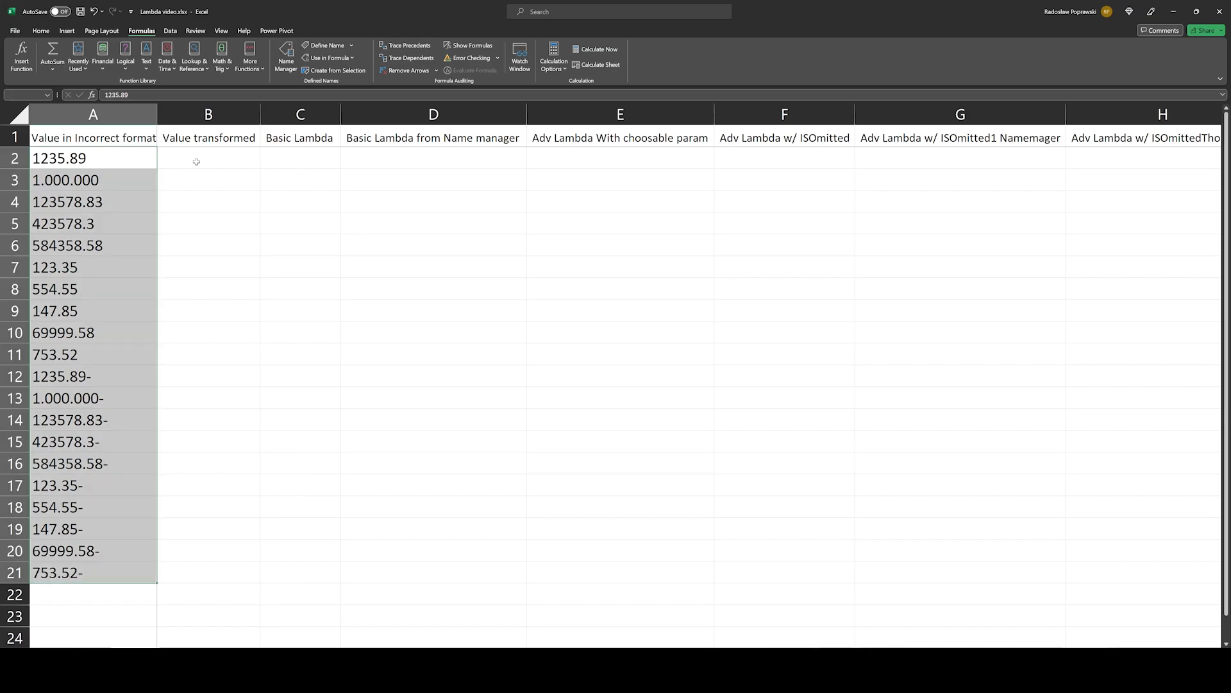
Step: Enter the sample value 123 in B2 and B3, and try a double-minus (=--) conversion formula in column B
{"action": "left_click", "coordinate": [196, 162]}
{"action": "type", "text": "123"}
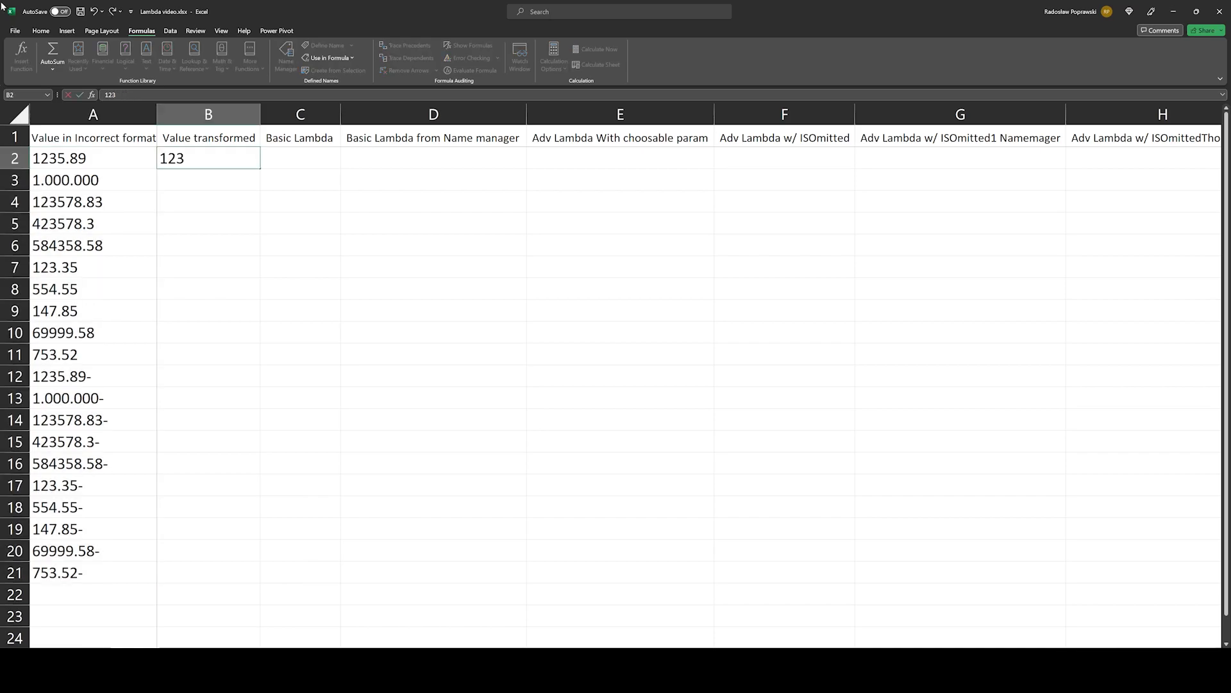
{"action": "key", "text": "Return"}
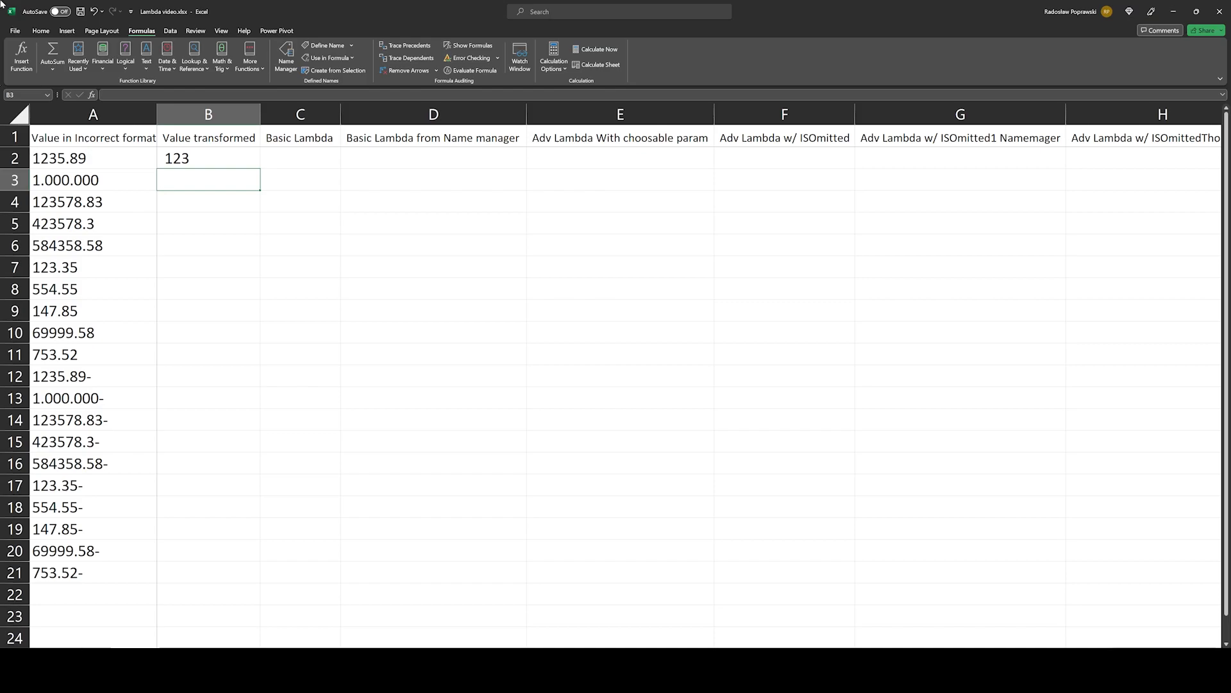
{"action": "type", "text": "123"}
{"action": "key", "text": "Return"}
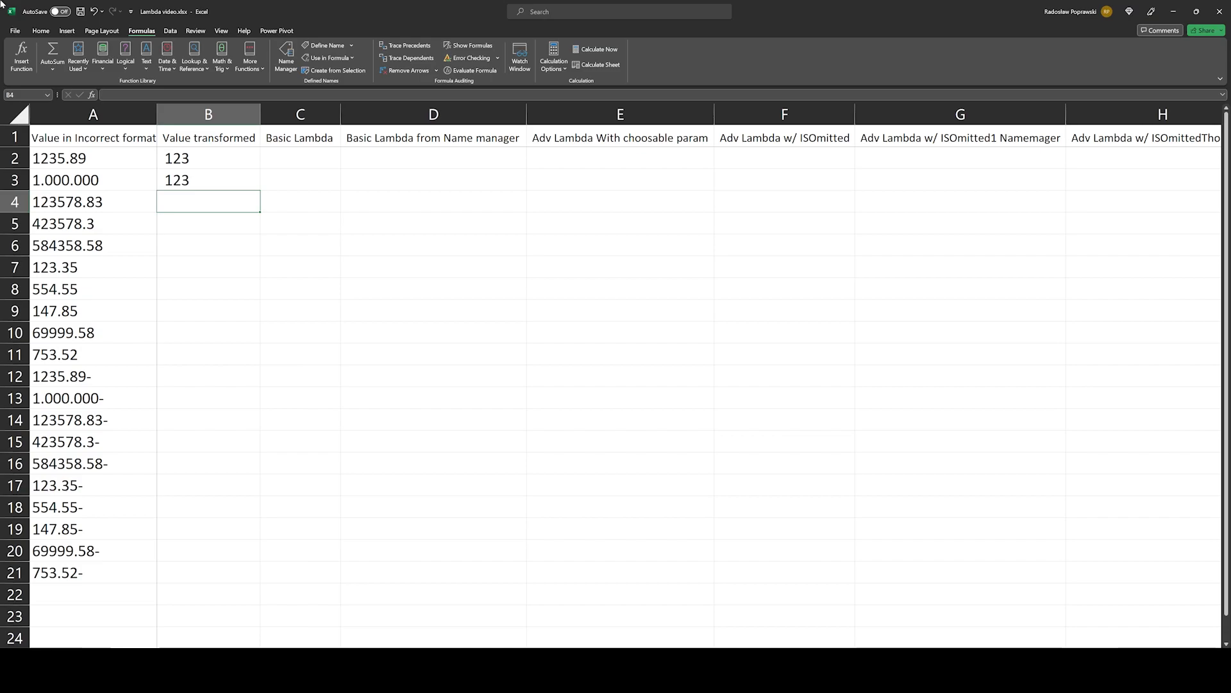
{"action": "key", "text": "Up"}
{"action": "type", "text": "=--"}
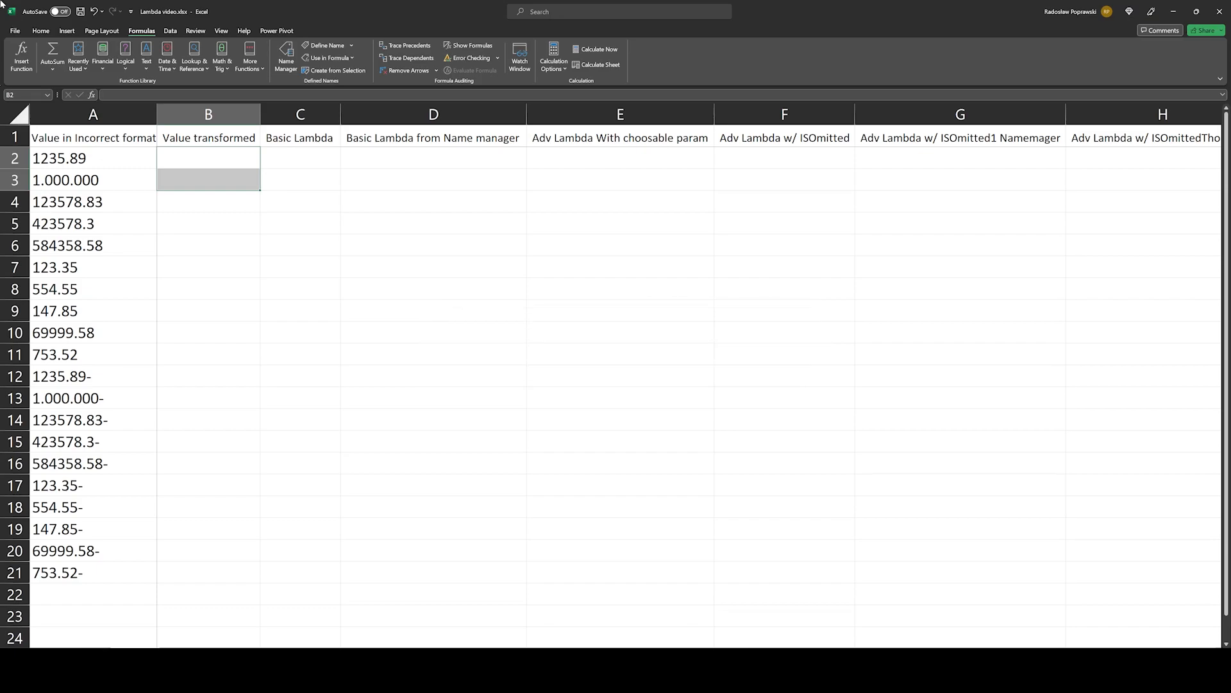
Step: Run intl.cpl to open the Windows Region settings, and review the decimal and digit grouping symbols in the additional number format settings
{"action": "key", "text": "super+r"}
{"action": "type", "text": "intl.cpl"}
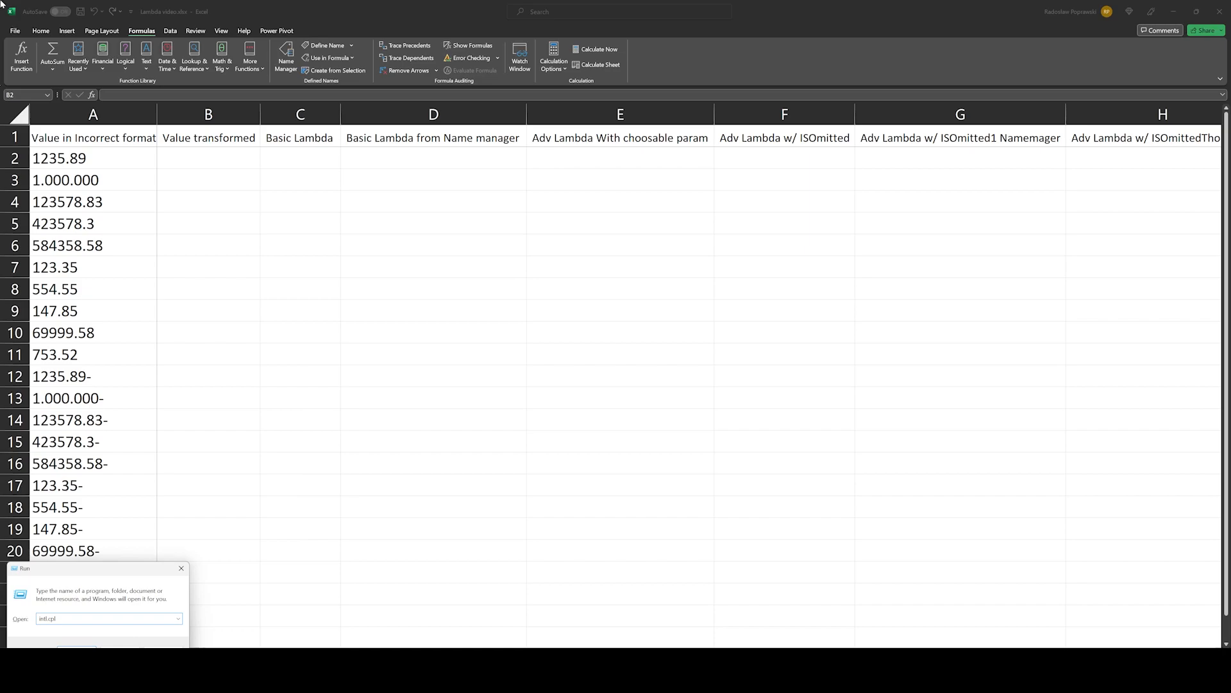
{"action": "key", "text": "Return"}
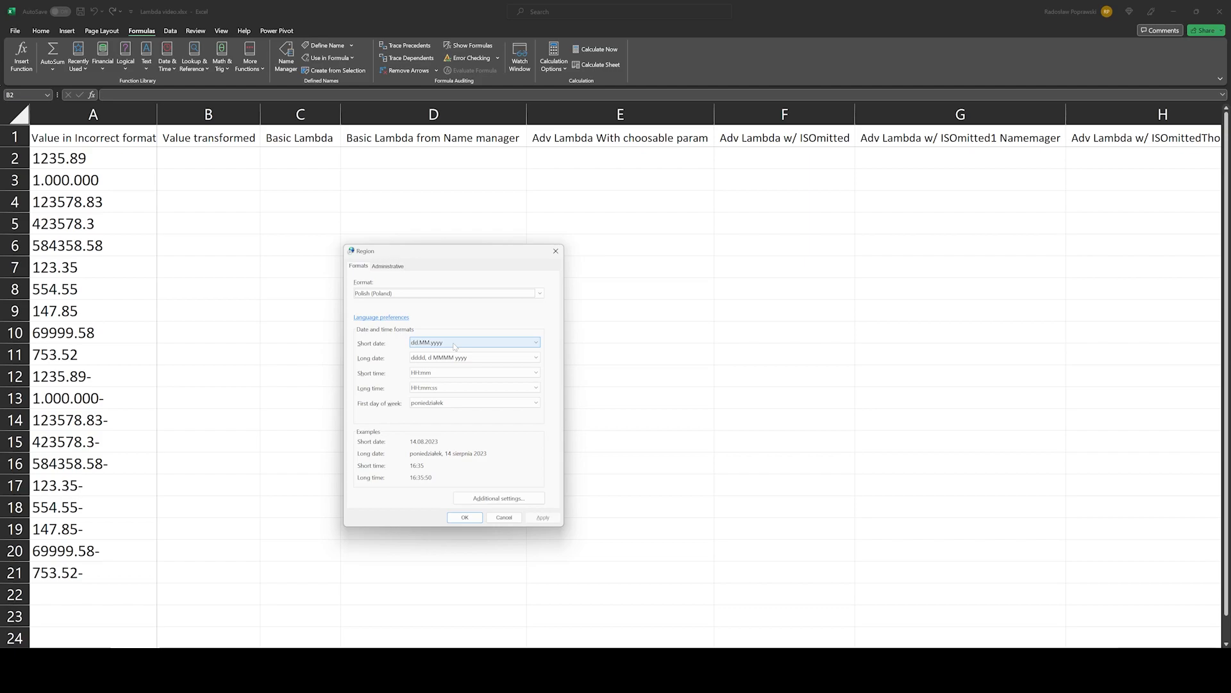
{"action": "left_click", "coordinate": [499, 499]}
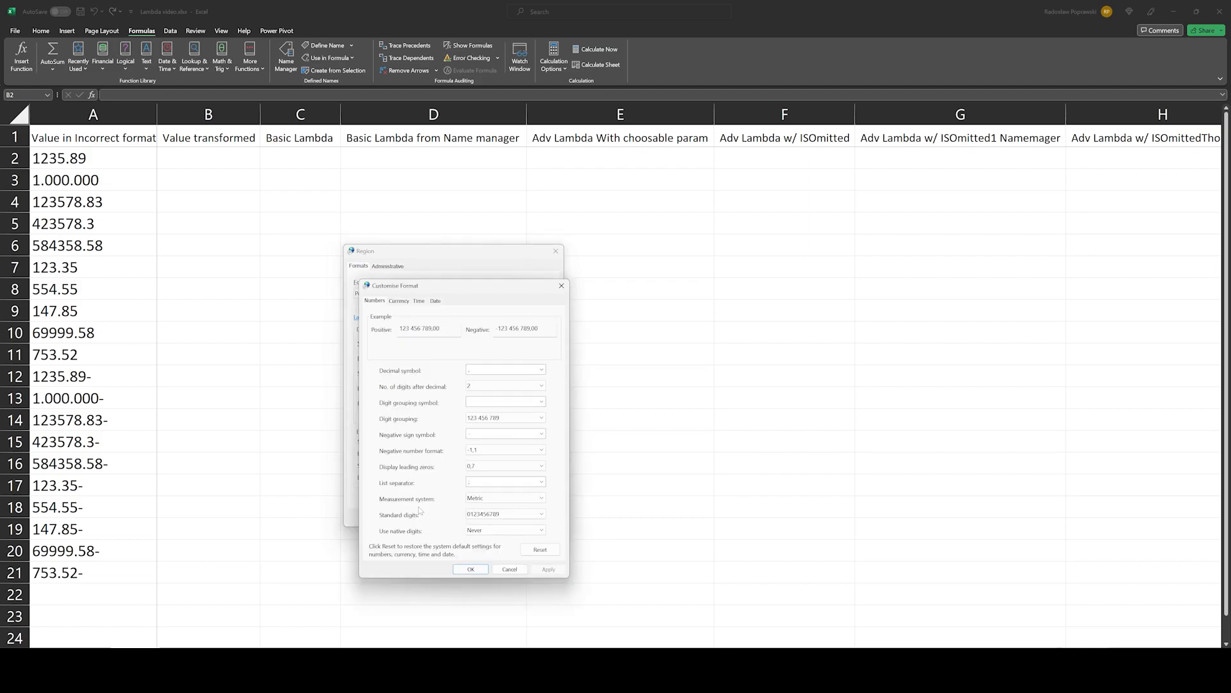
{"action": "left_click", "coordinate": [472, 568]}
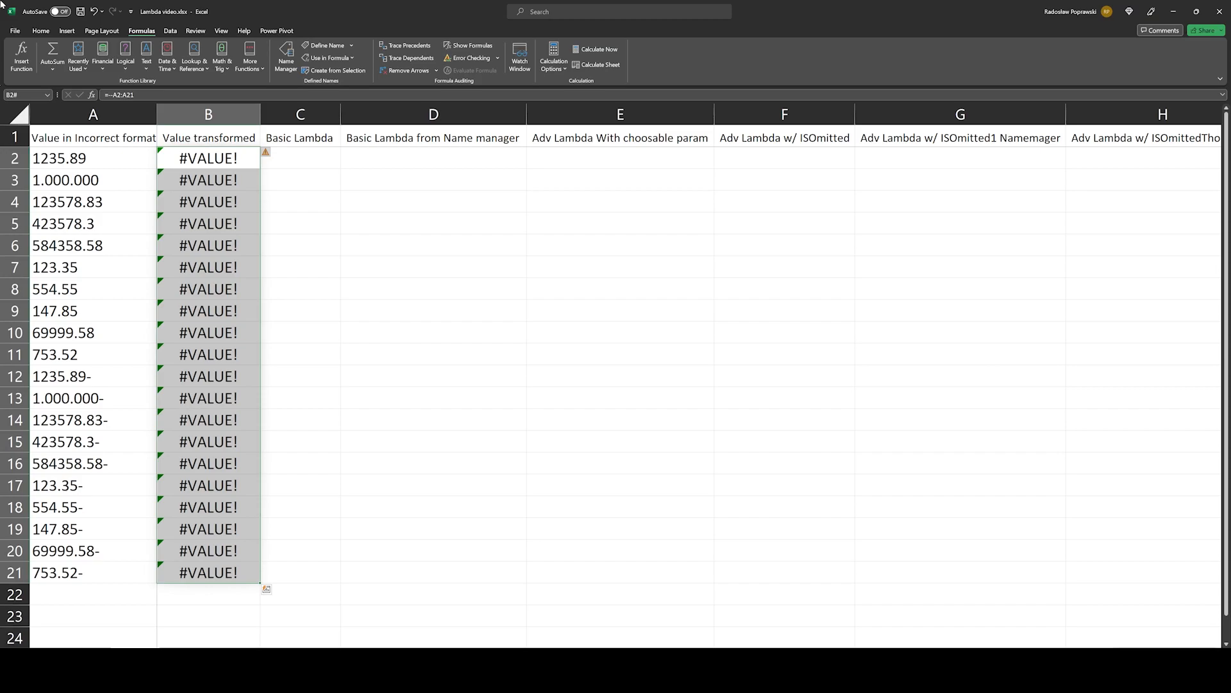
Step: Clear the double-minus formula from B2 and build an IF formula testing RIGHT(A2:A21;1)="-" with "A" and "B" as results
{"action": "key", "text": "Delete"}
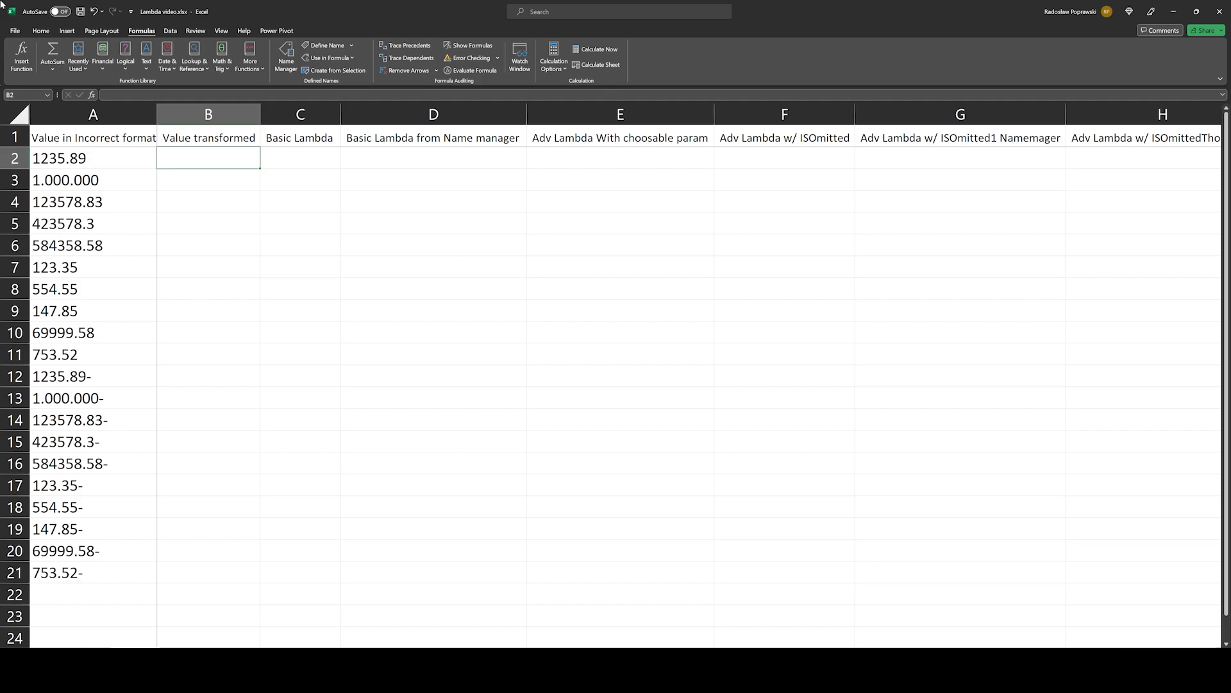
{"action": "type", "text": "=IF("}
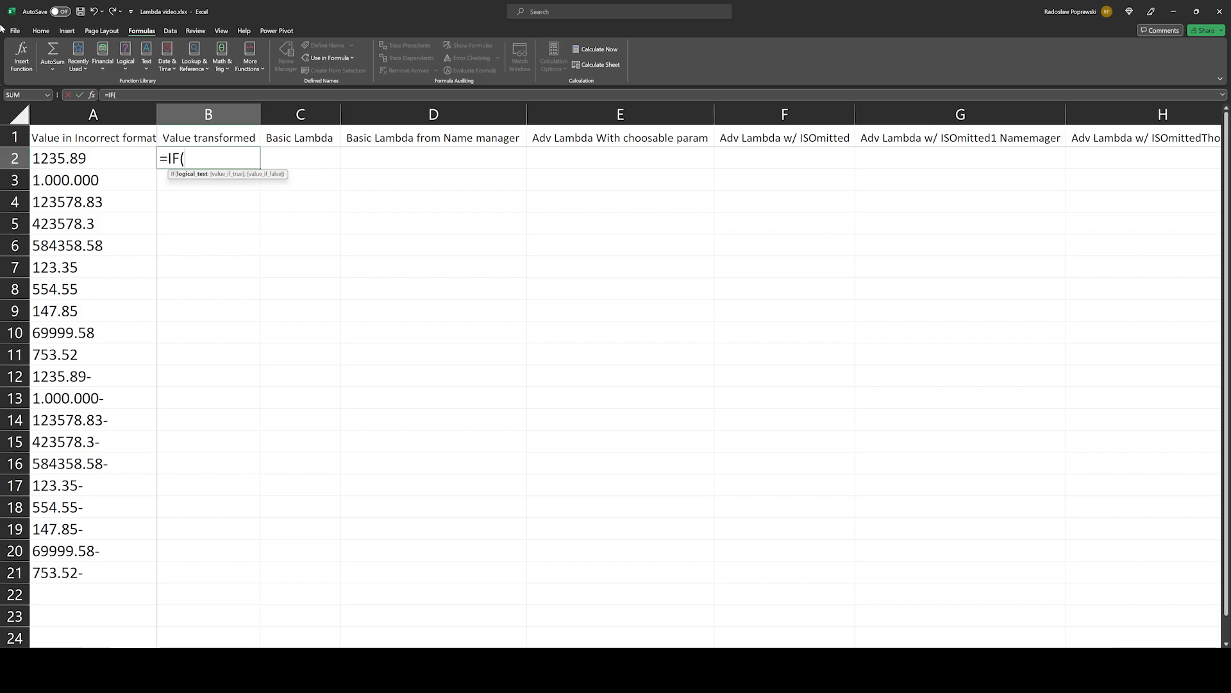
{"action": "key", "text": "alt+Return"}
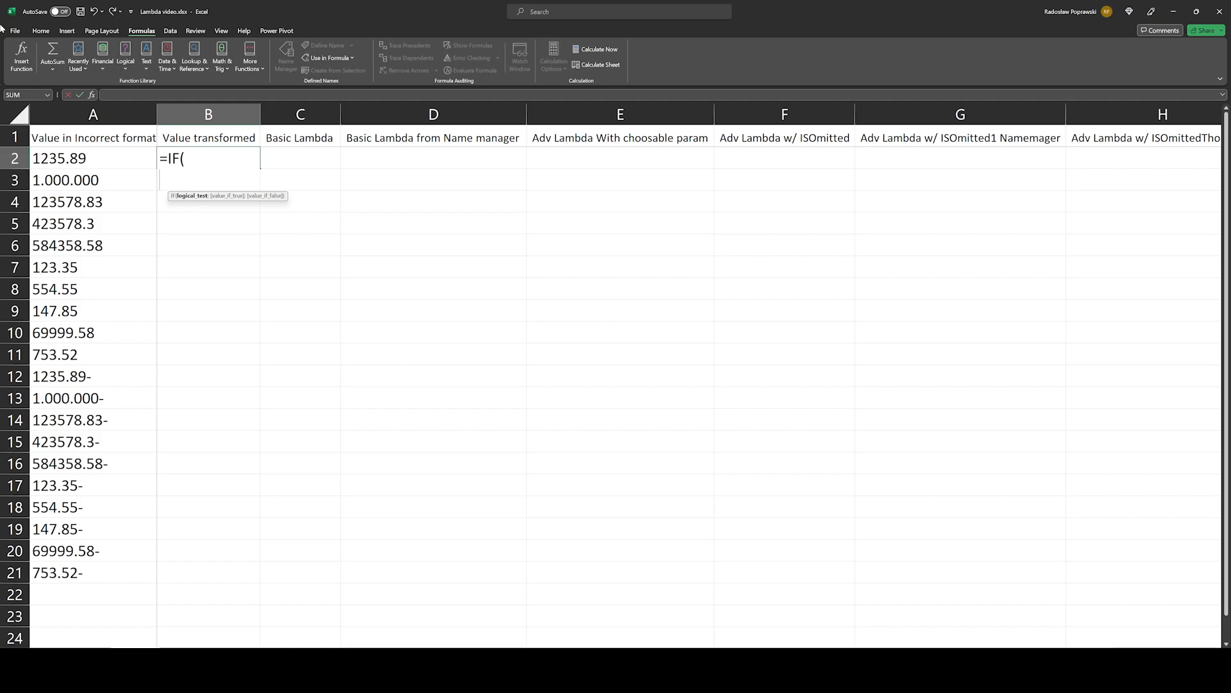
{"action": "type", "text": "RIGHT(A2;1)l"}
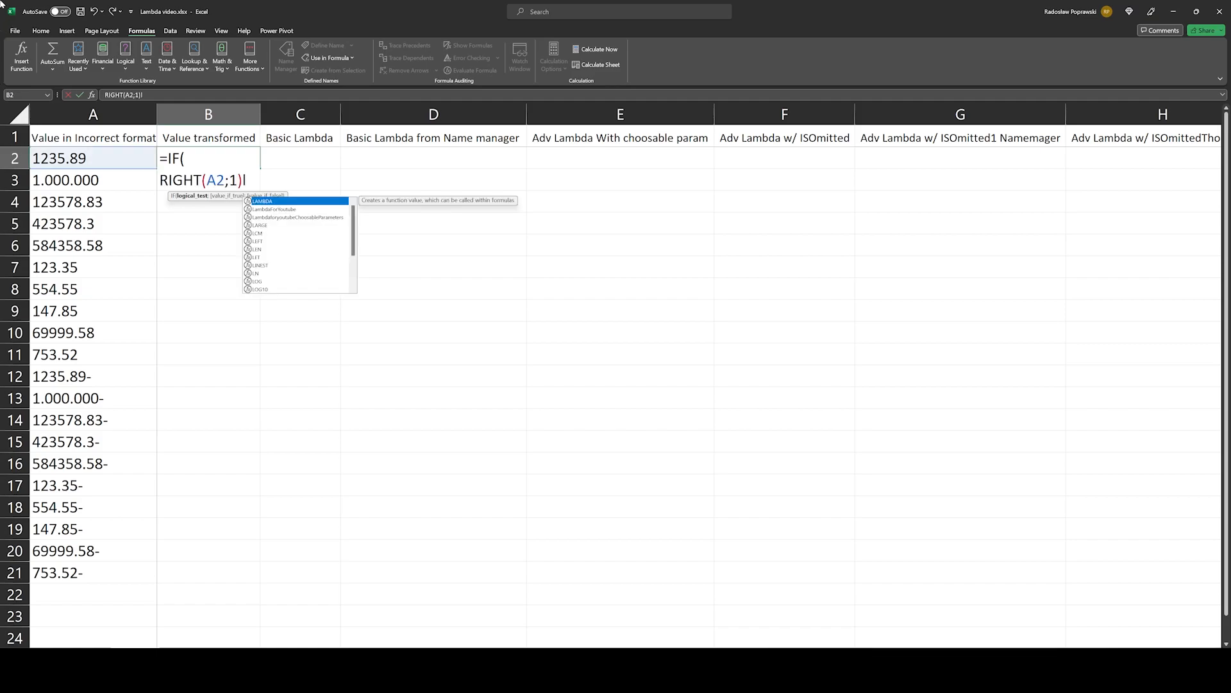
{"action": "key", "text": "BackSpace"}
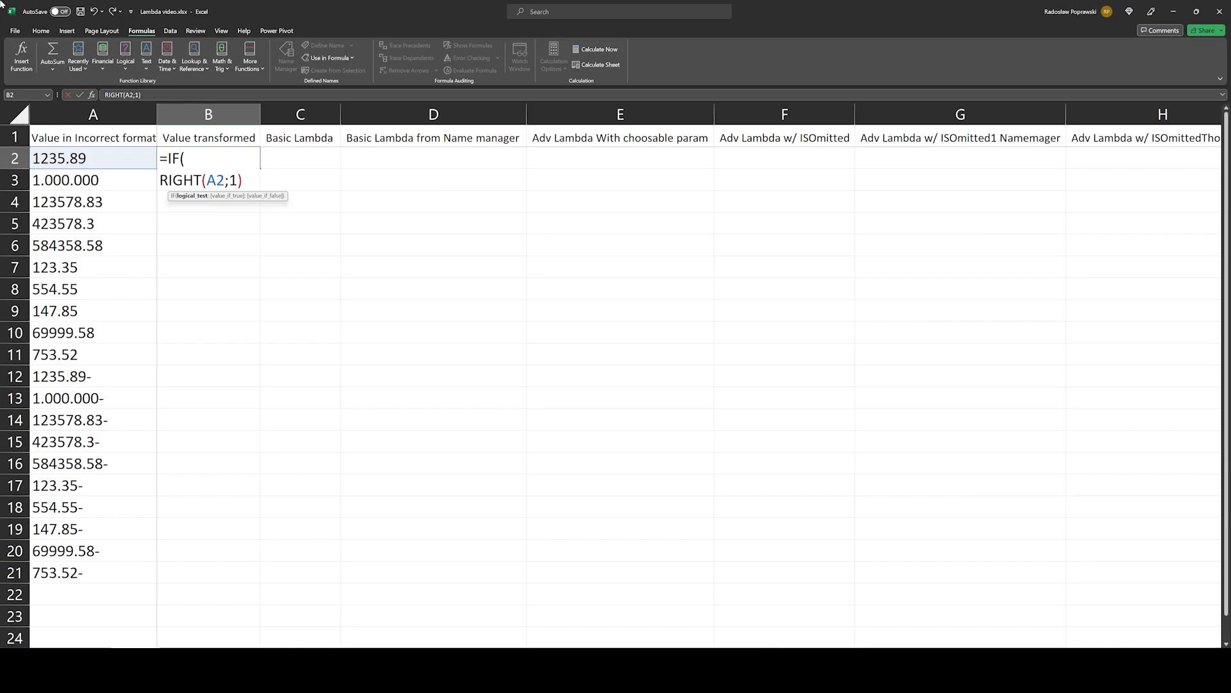
{"action": "type", "text": "=\"-\";\"\""}
{"action": "key", "text": "BackSpace"}
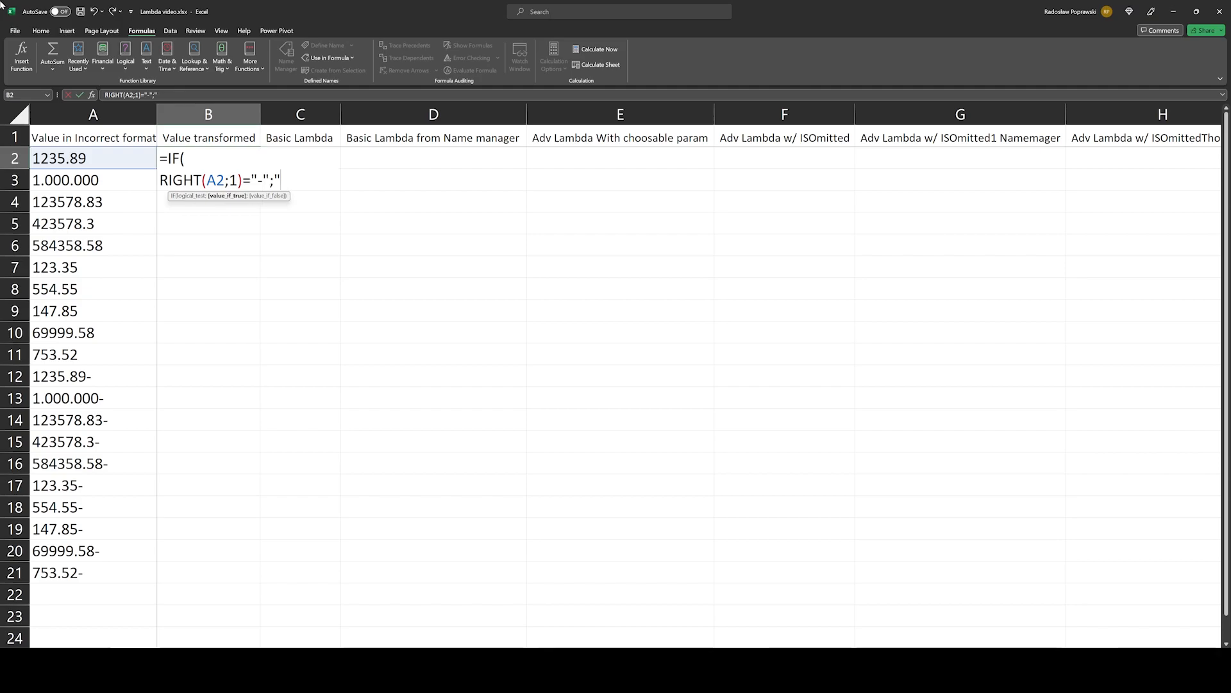
{"action": "type", "text": "A\";"}
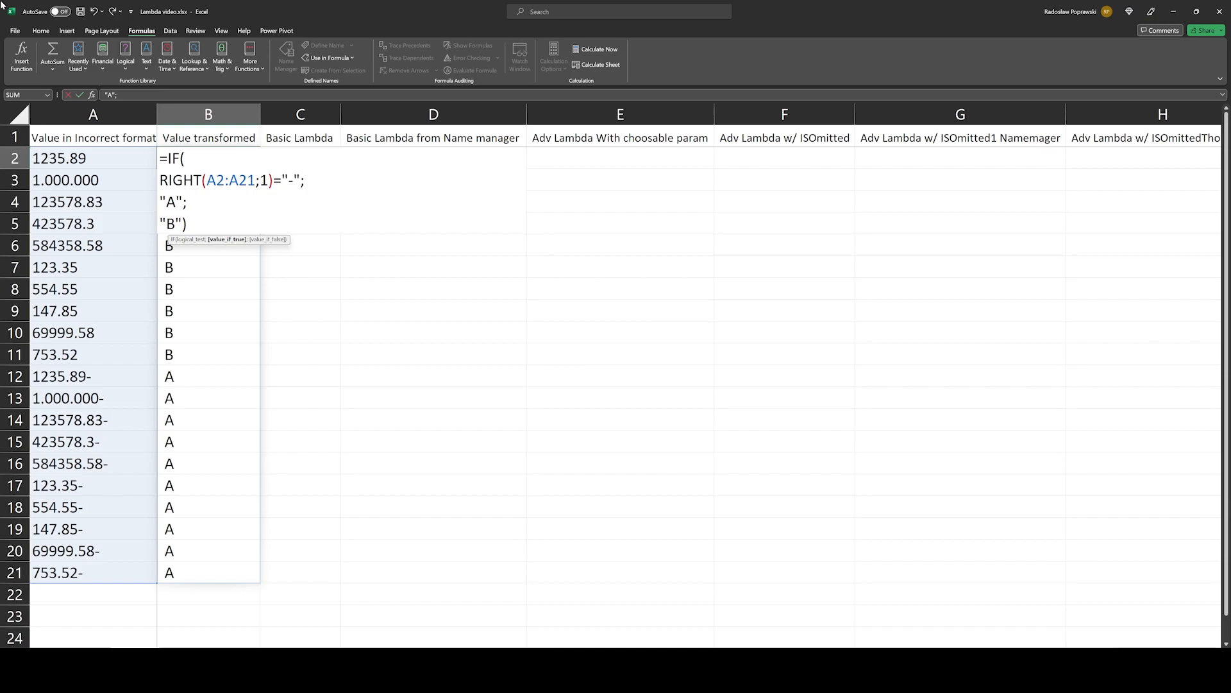
Step: Replace the "A" result in B2's IF formula with -SUBSTITUTE(SUBSTITUTE(A2:A21;"-";"");".";",")
{"action": "key", "text": "BackSpace"}
{"action": "key", "text": "BackSpace"}
{"action": "key", "text": "BackSpace"}
{"action": "type", "text": "-"}
{"action": "type", "text": "SUBSTITUTE(;"}
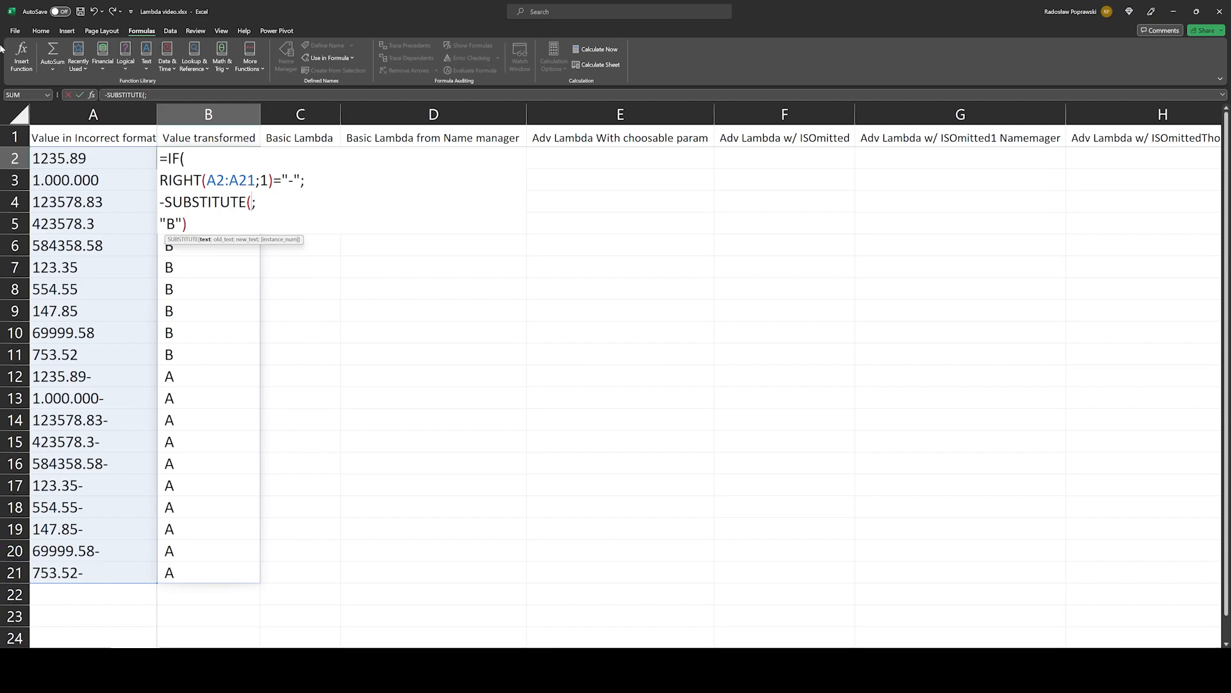
{"action": "left_click_drag", "start_coordinate": [90, 158], "coordinate": [118, 569]}
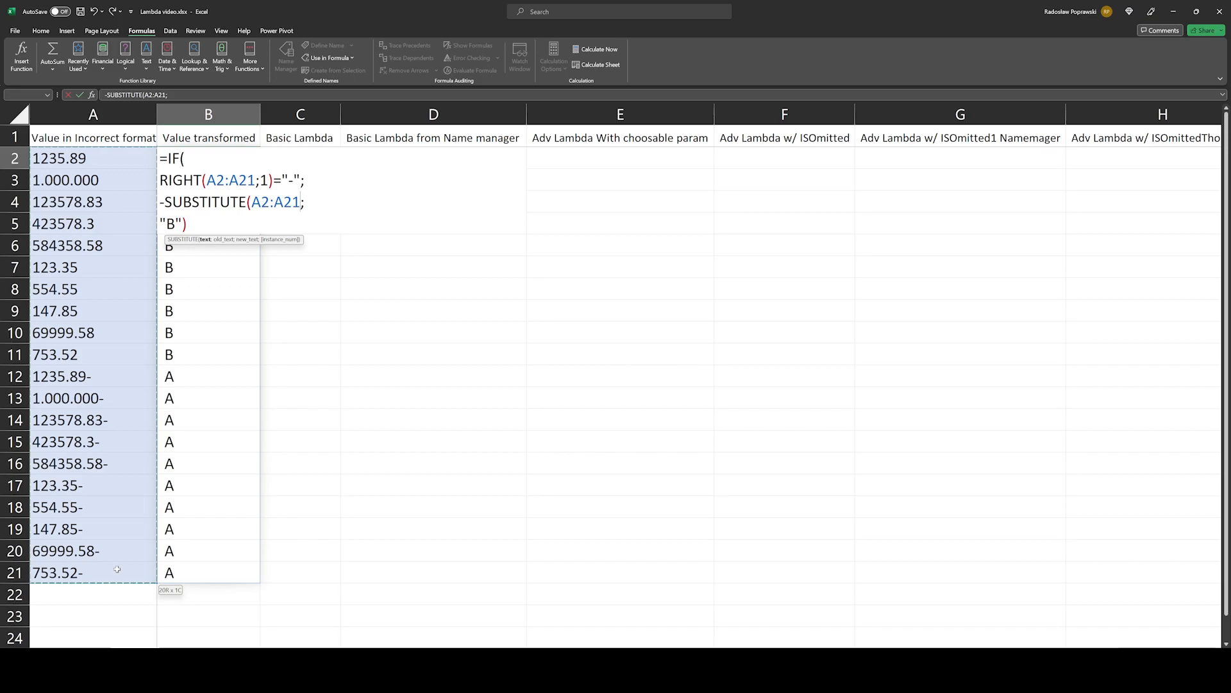
{"action": "type", "text": "\"-\";"}
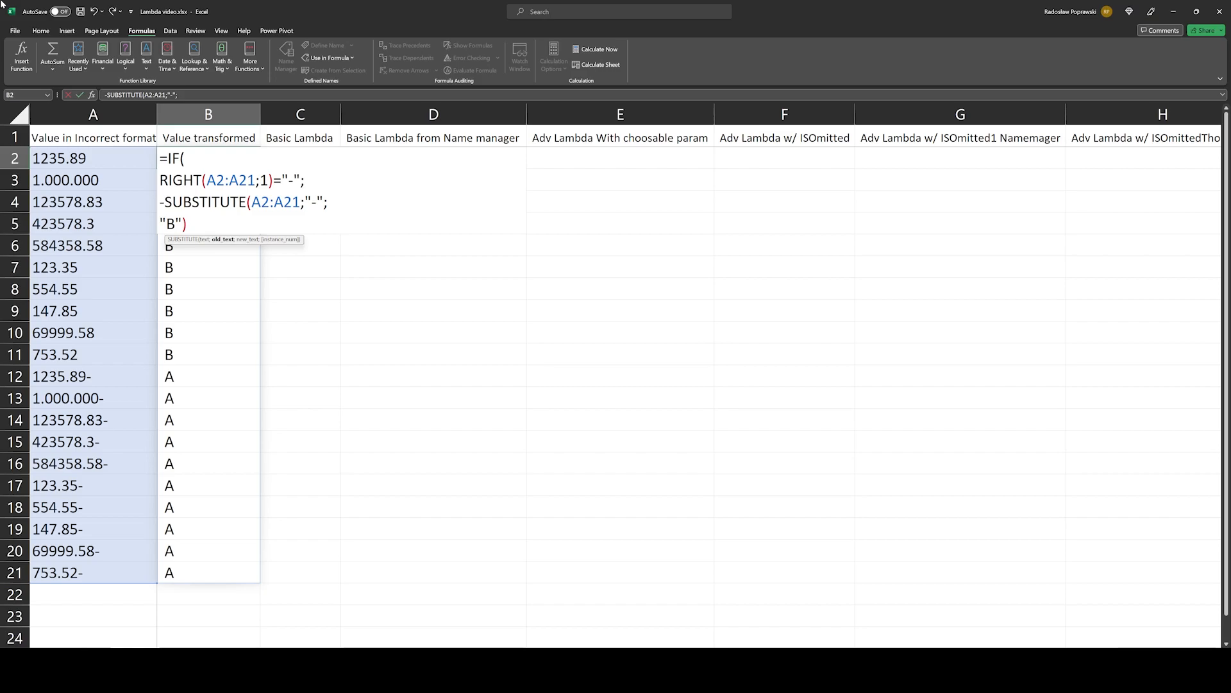
{"action": "type", "text": "\"\");"}
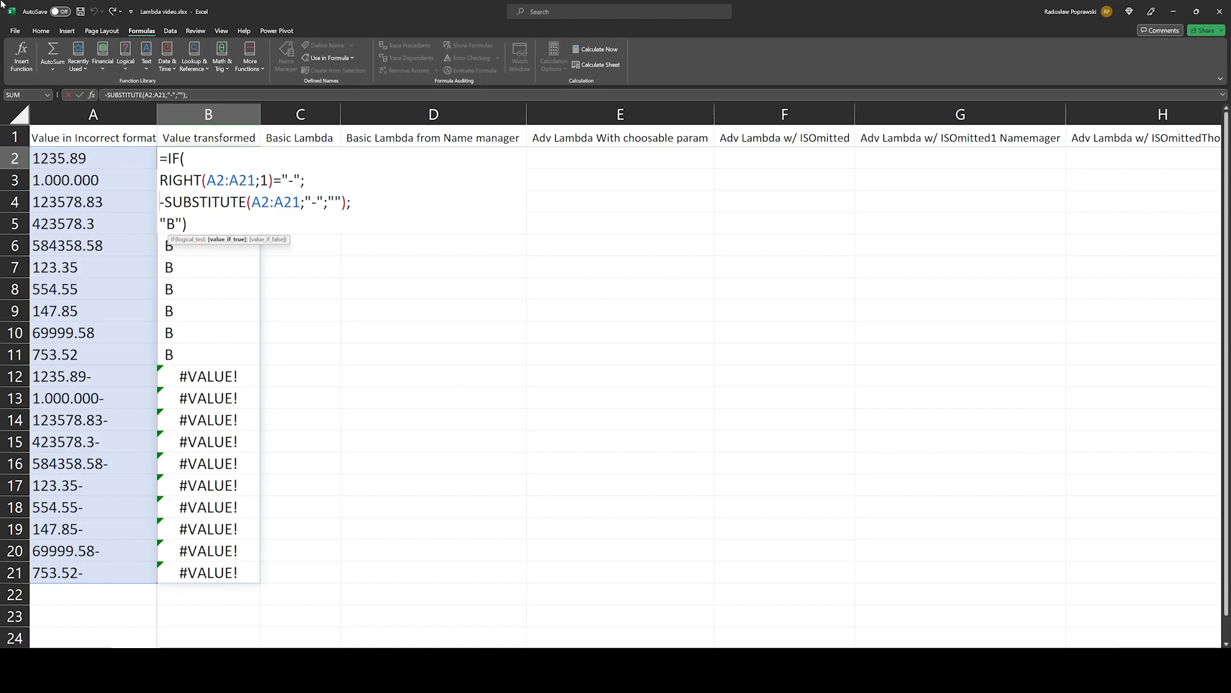
{"action": "key", "text": "Return"}
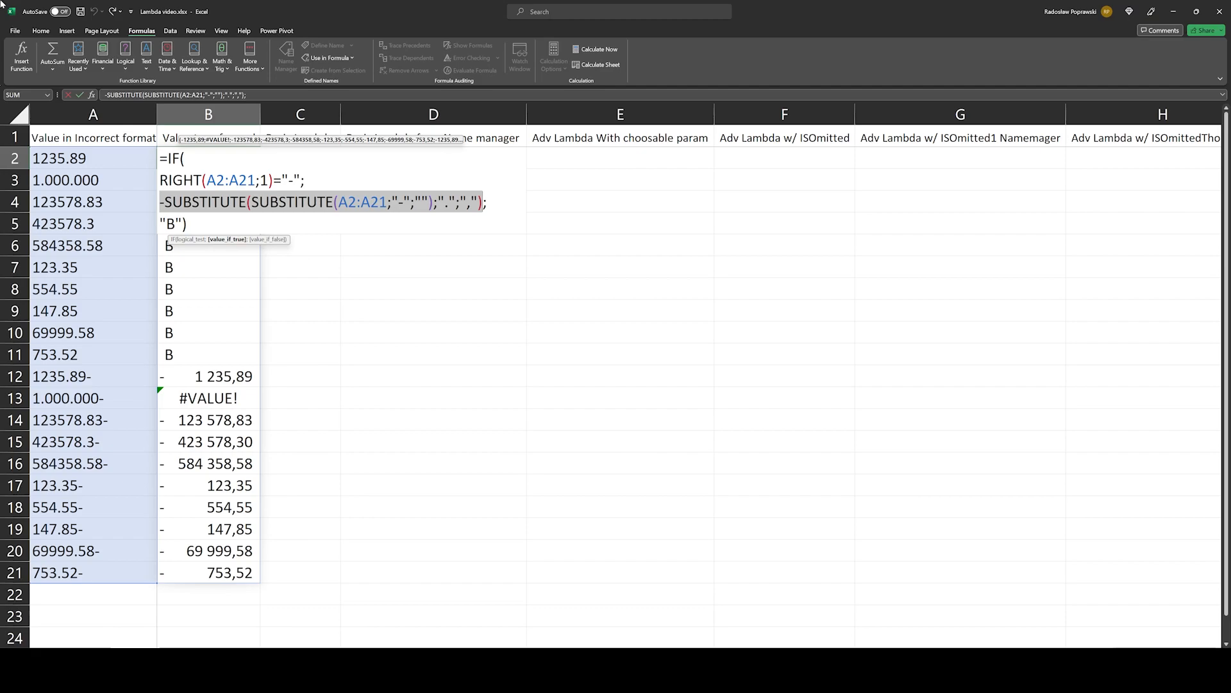
{"action": "key", "text": "ctrl+Return"}
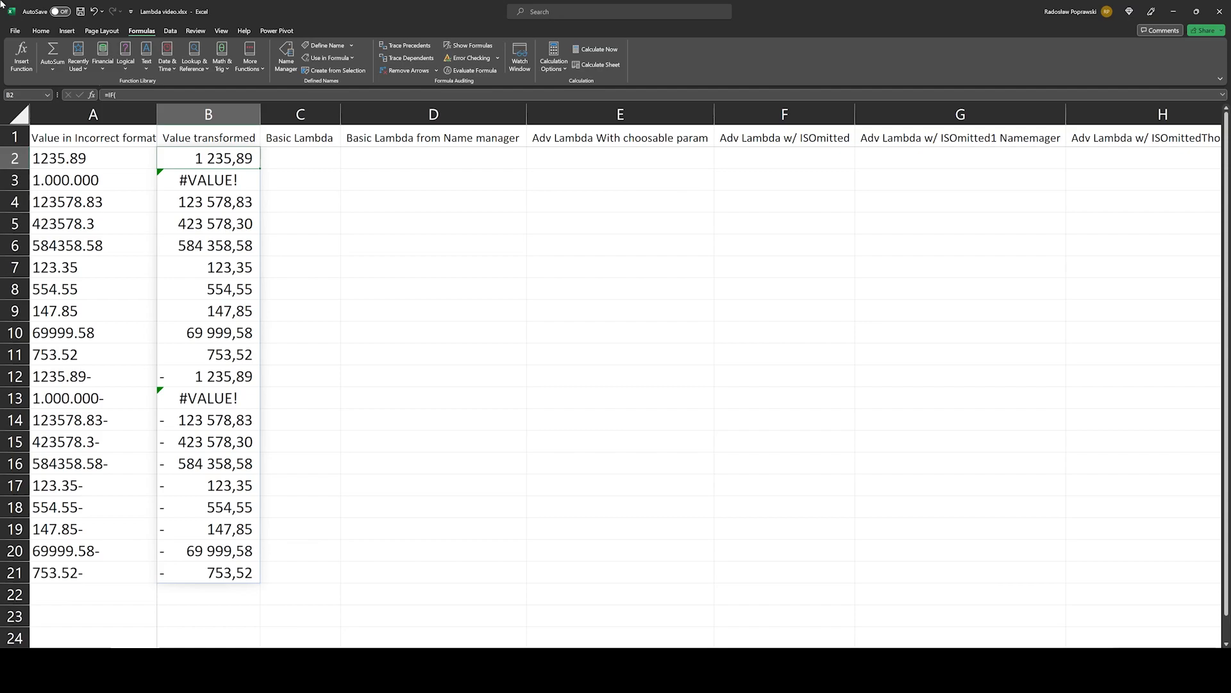
Step: Wrap B2's IF formula in IFERROR, with a second IF as fallback that substitutes "." with empty text instead of a comma
{"action": "key", "text": "F2"}
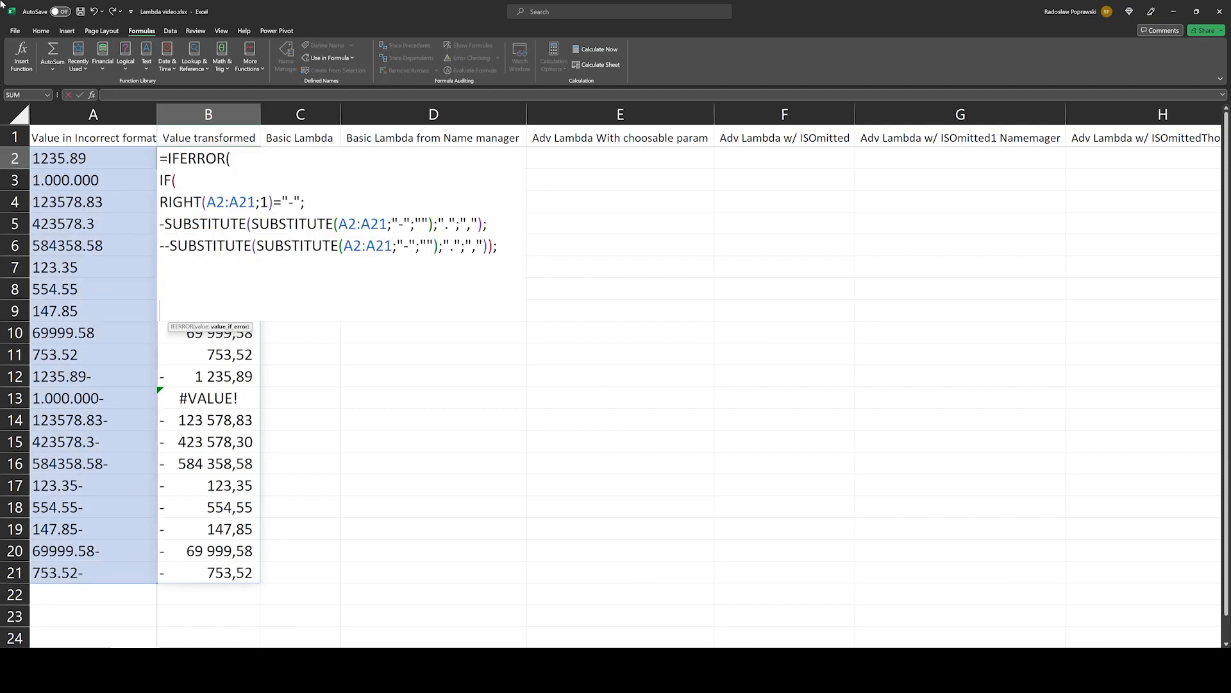
{"action": "left_click", "coordinate": [202, 327]}
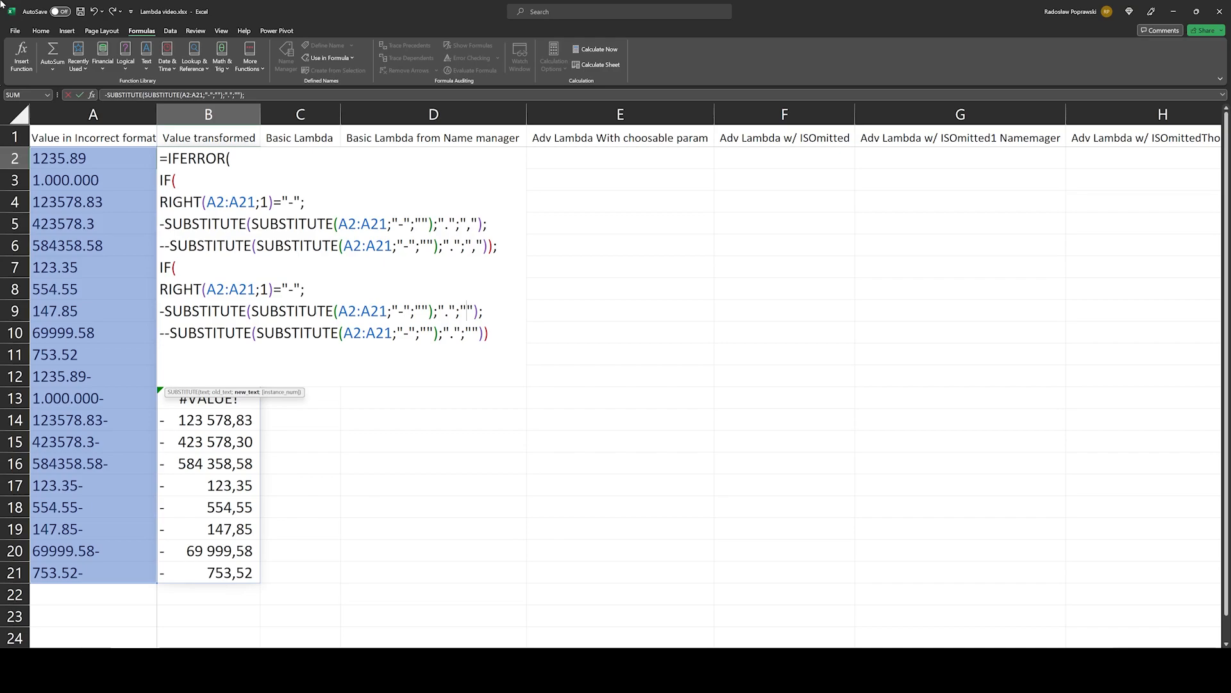
{"action": "key", "text": "ctrl+End"}
{"action": "key", "text": "alt+Return"}
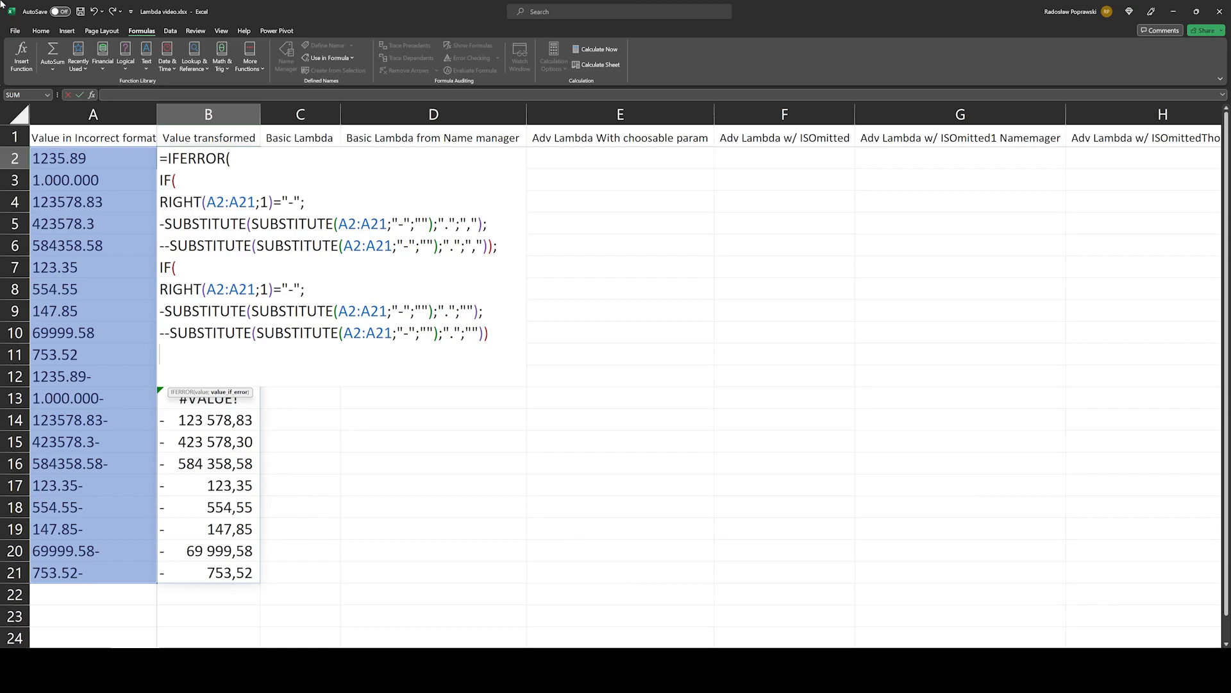
{"action": "key", "text": "ctrl+Return"}
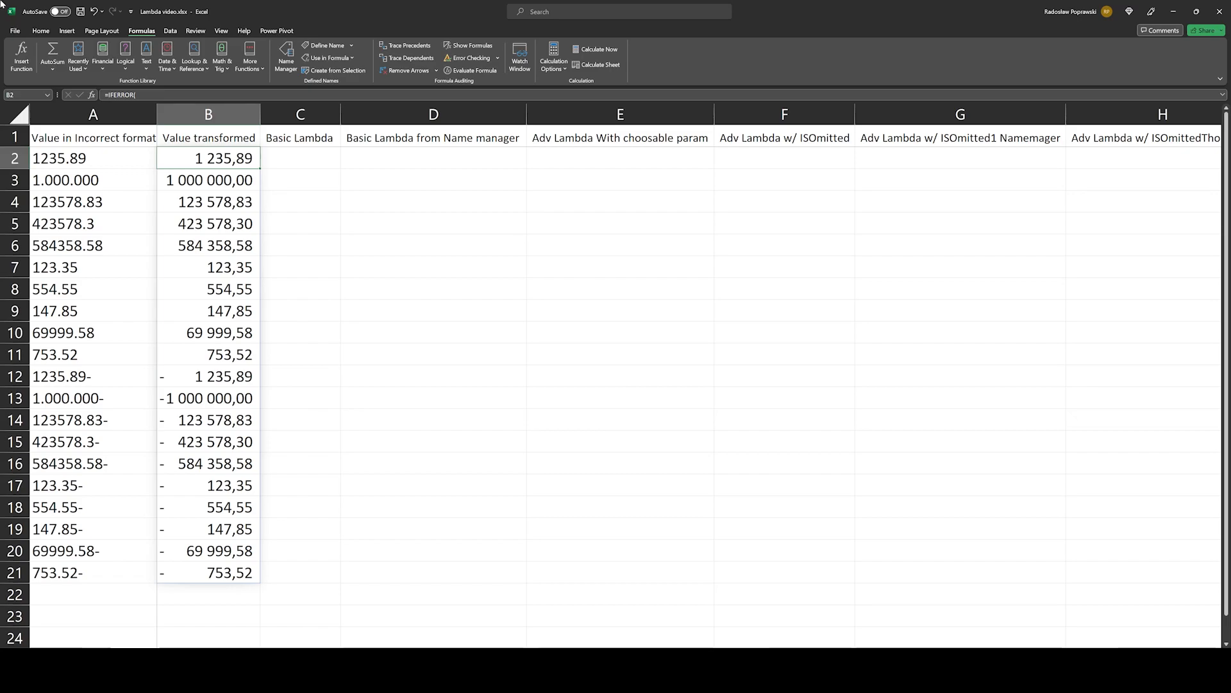
Step: Copy B2's IFERROR formula into C2, wrap it in LAMBDA(MyR;…), replace every A2:A21 with MyR, and call it on A2:A21
{"action": "key", "text": "F2"}
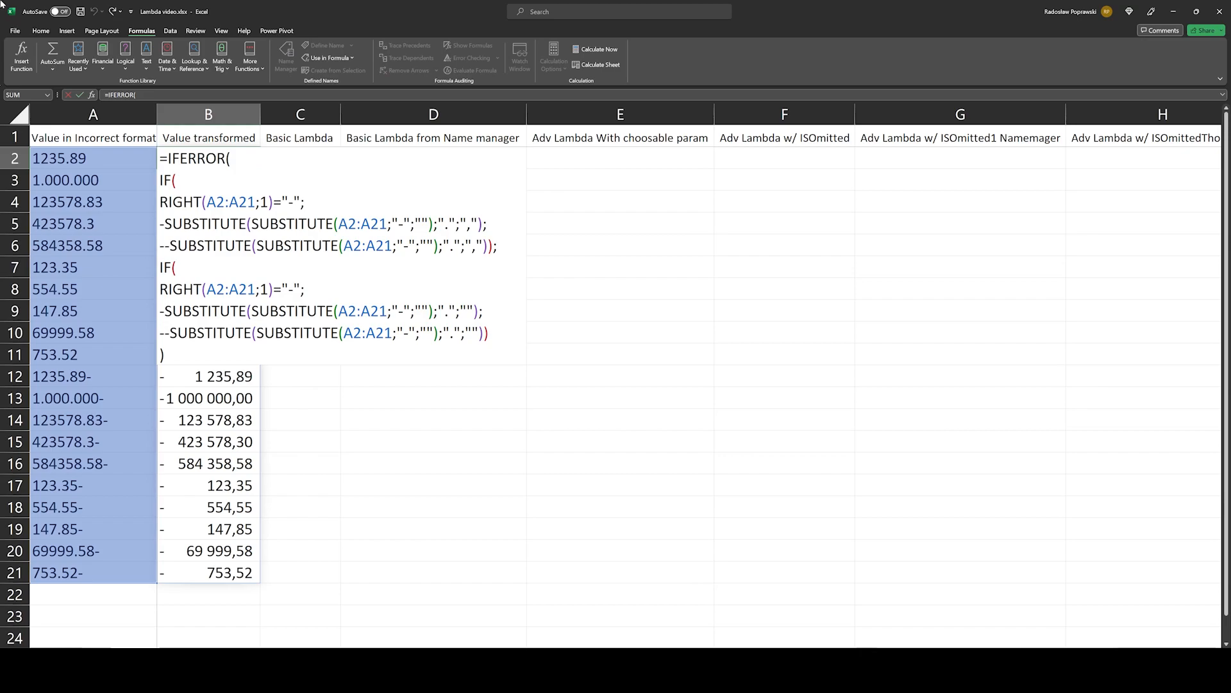
{"action": "key", "text": "ctrl+End"}
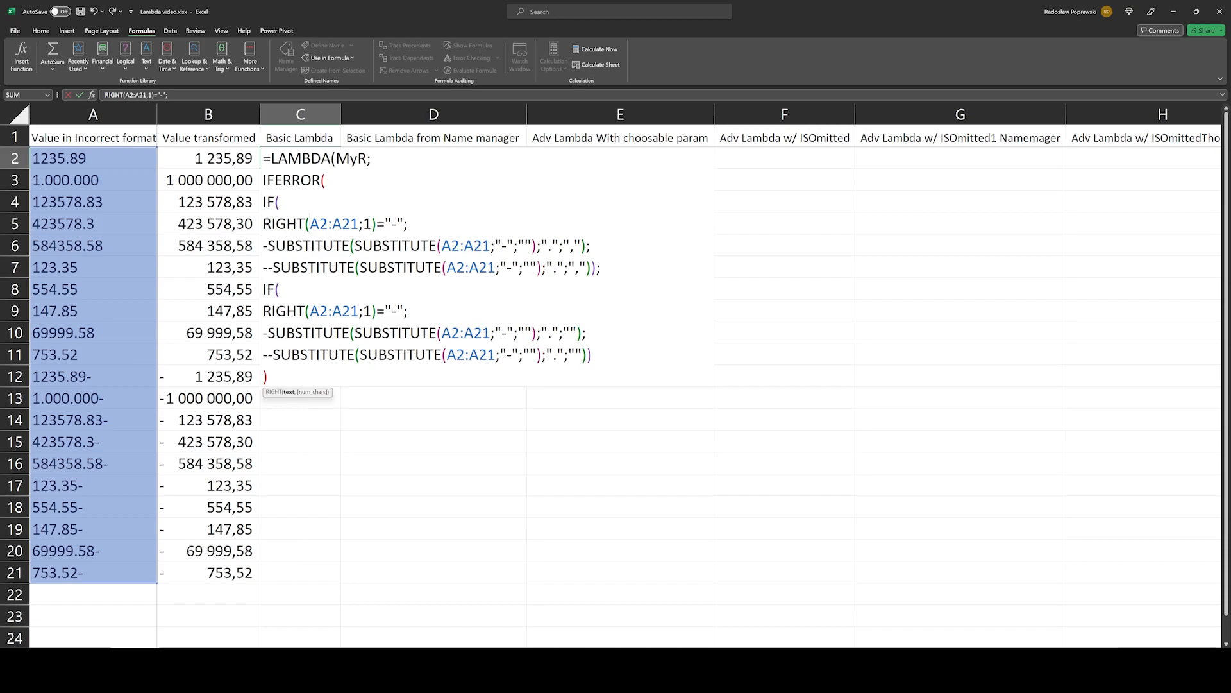
{"action": "left_click", "coordinate": [289, 392]}
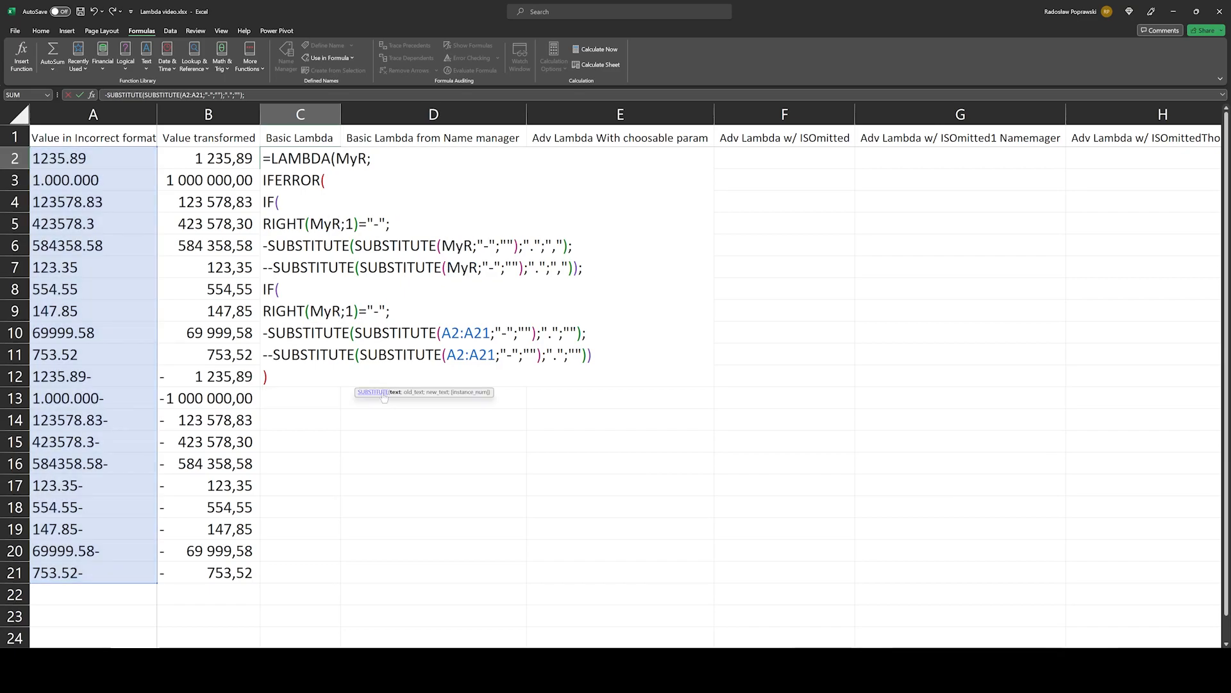
{"action": "left_click", "coordinate": [395, 393]}
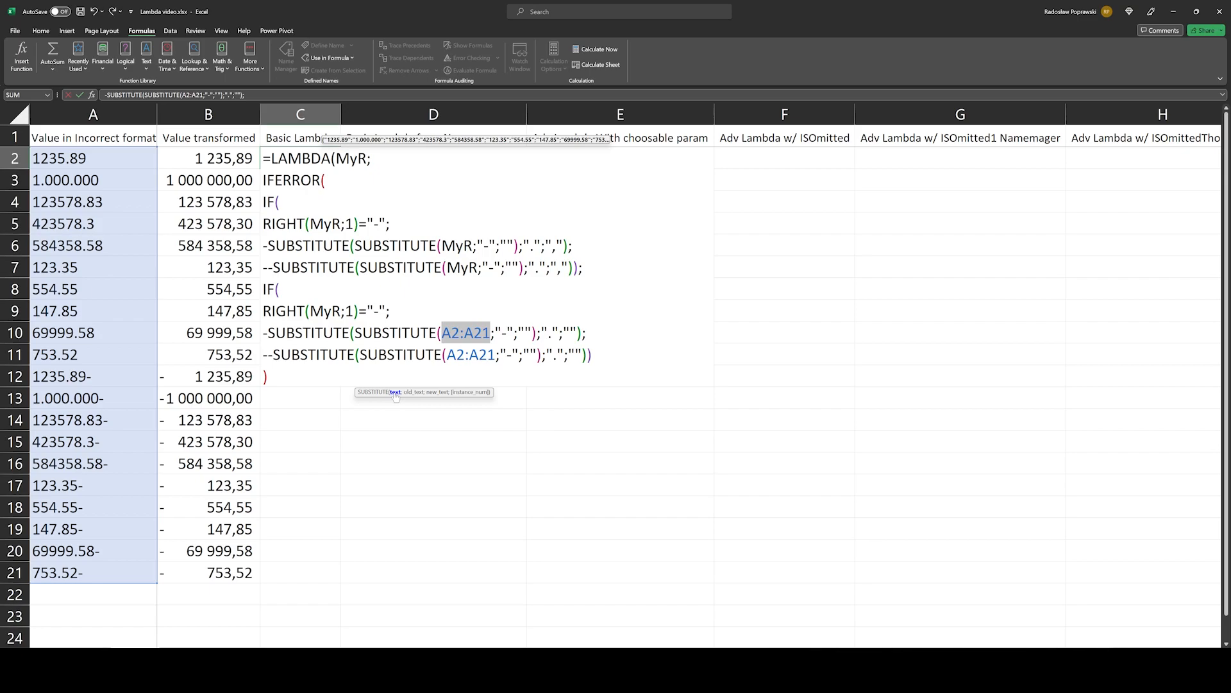
{"action": "type", "text": "MyR"}
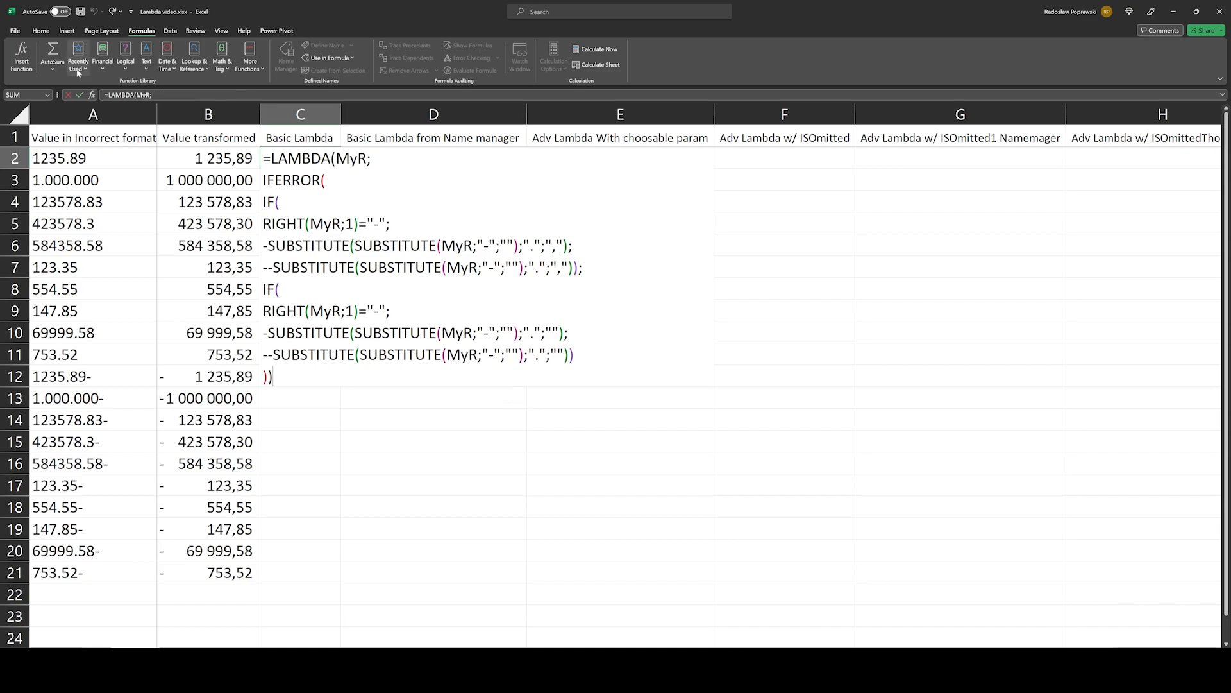
{"action": "type", "text": "("}
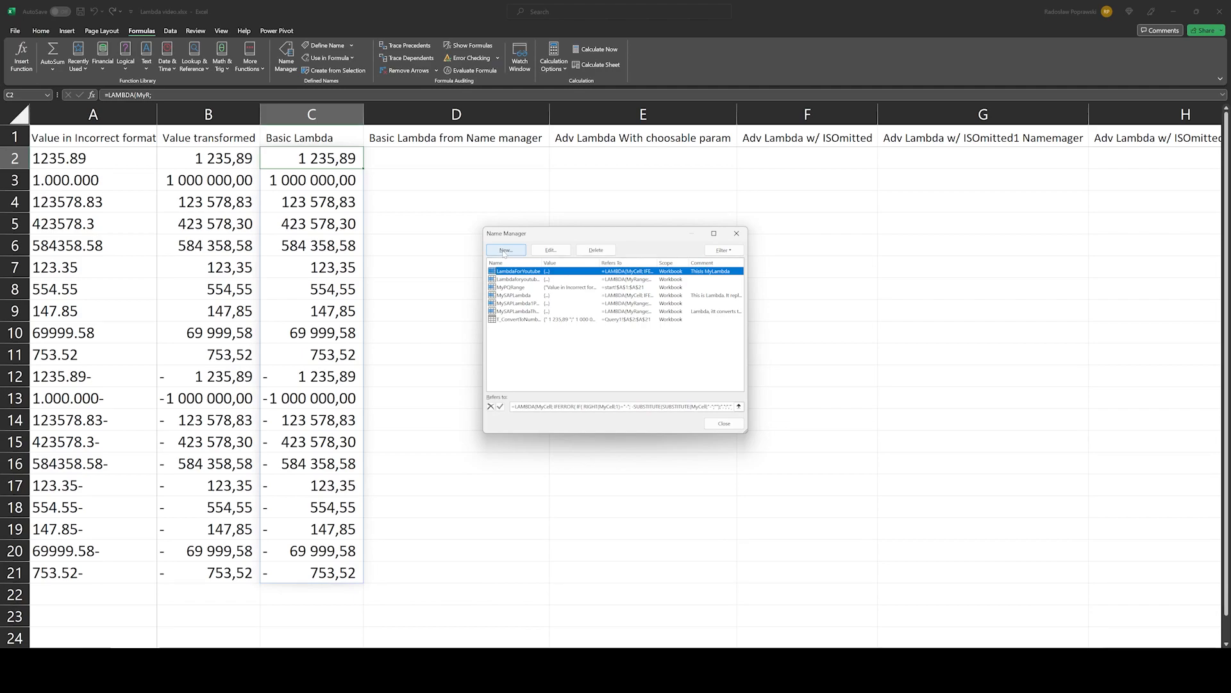
Step: Define the workbook name YetAnotherlambda from C2's LAMBDA, without its argument call, and use it in D2
{"action": "left_click", "coordinate": [505, 250]}
{"action": "type", "text": "Y"}
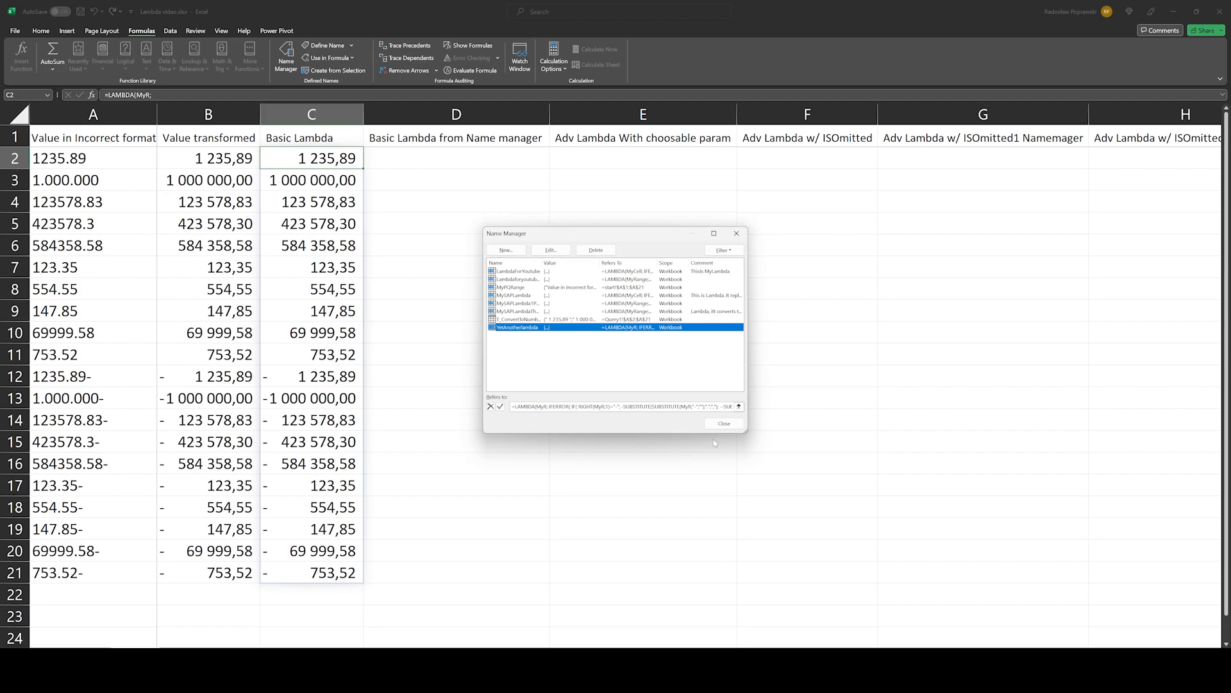
{"action": "left_click", "coordinate": [724, 424]}
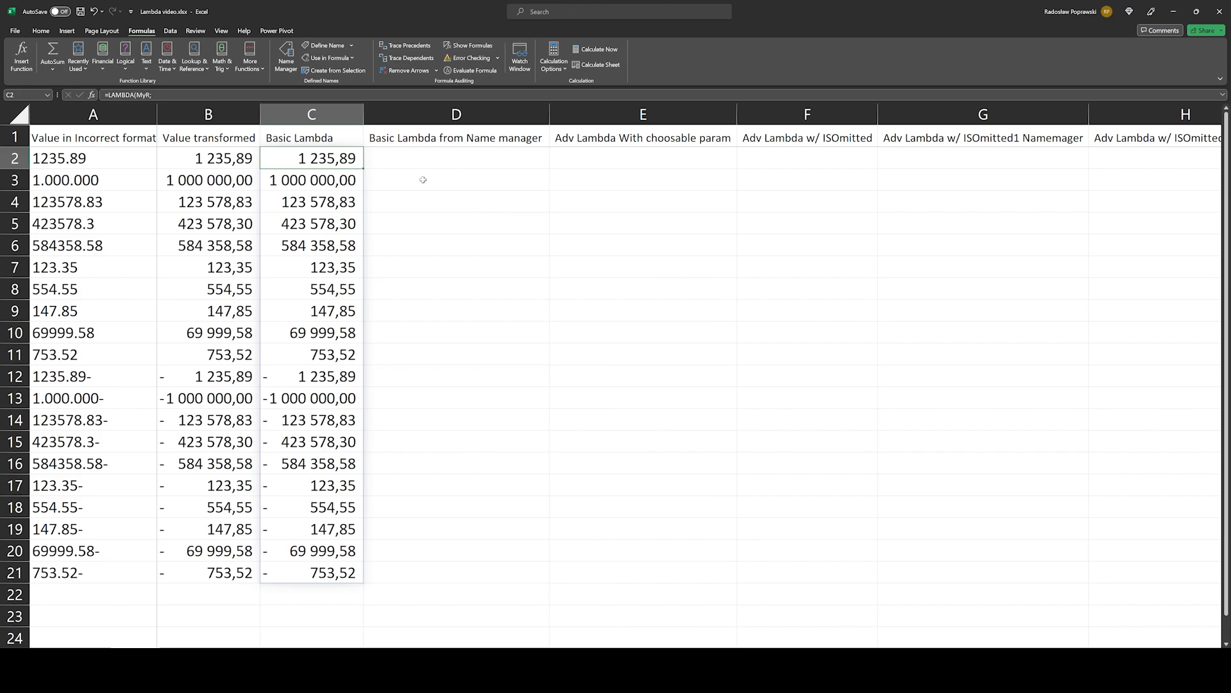
{"action": "key", "text": "Right"}
{"action": "type", "text": "=yet"}
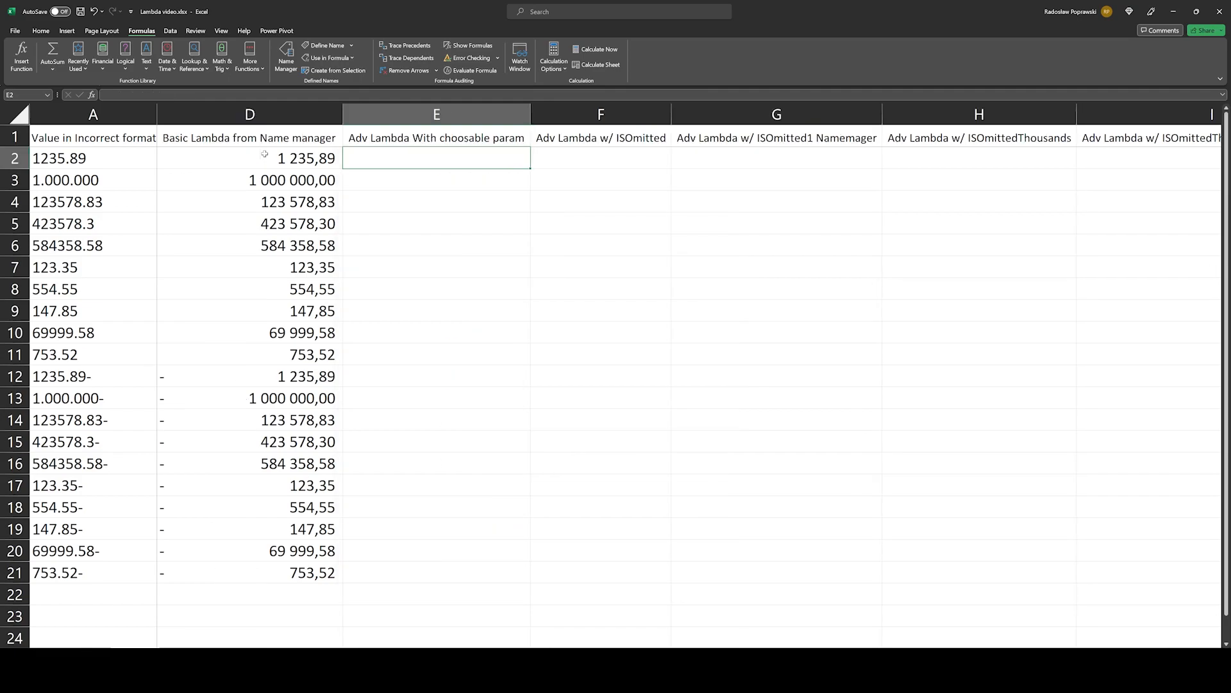
Step: Reuse C2's LAMBDA in E2 with a MyOldDecimalSeparator parameter replacing "." in the first IF, and pass "." as its argument
{"action": "left_click", "coordinate": [265, 154]}
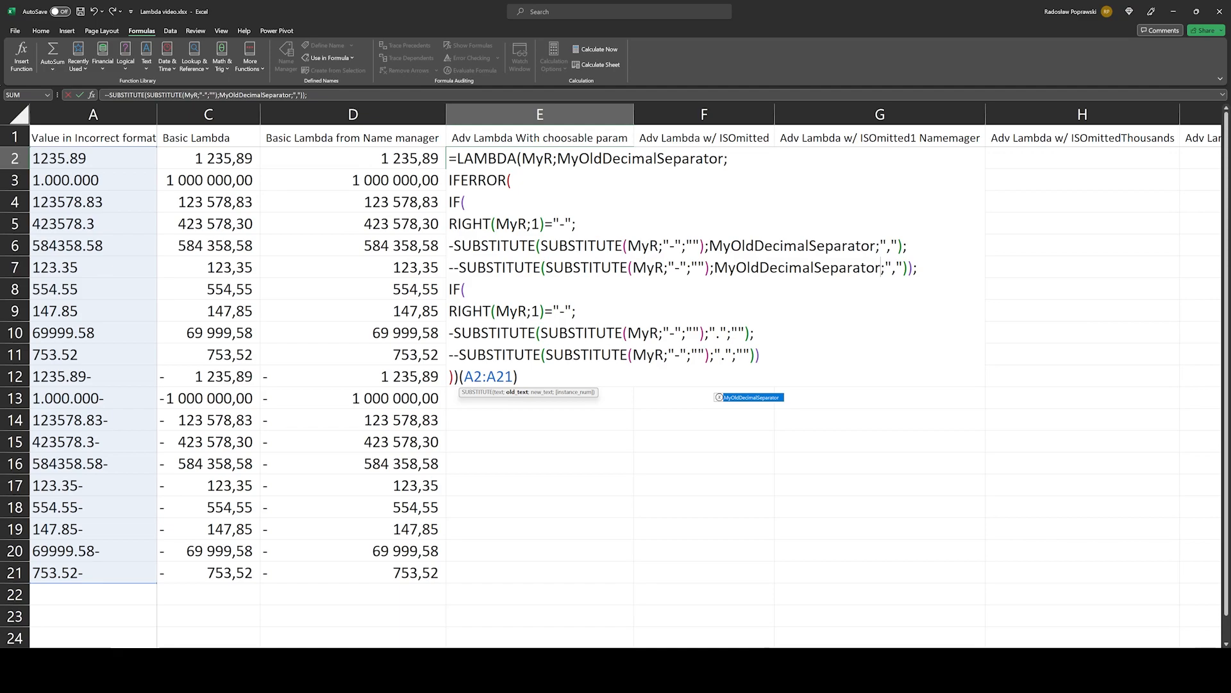
{"action": "left_click", "coordinate": [514, 378]}
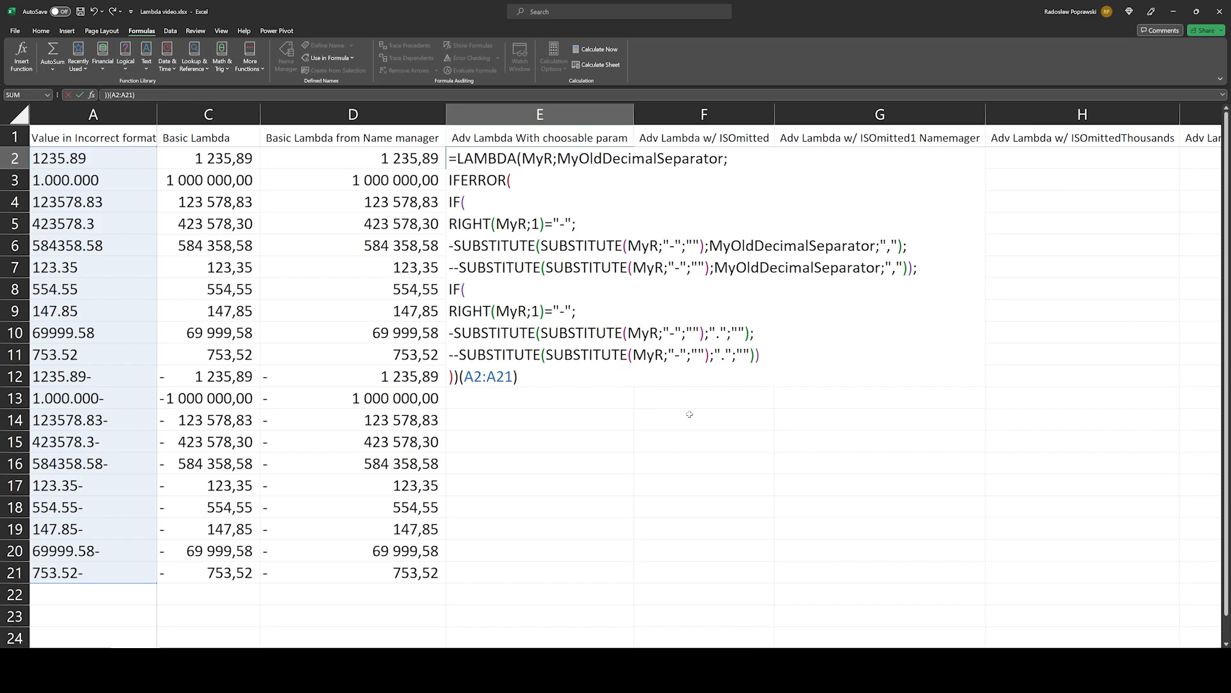
{"action": "key", "text": "ctrl+Return"}
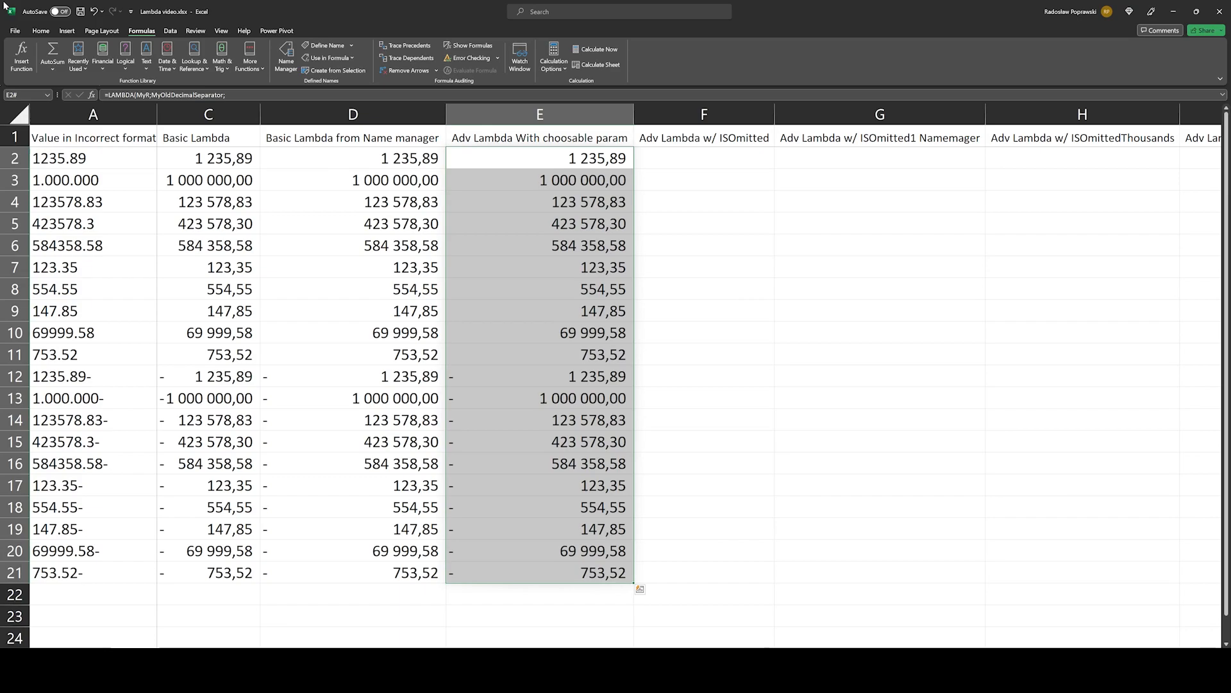
{"action": "key", "text": "shift+BackSpace"}
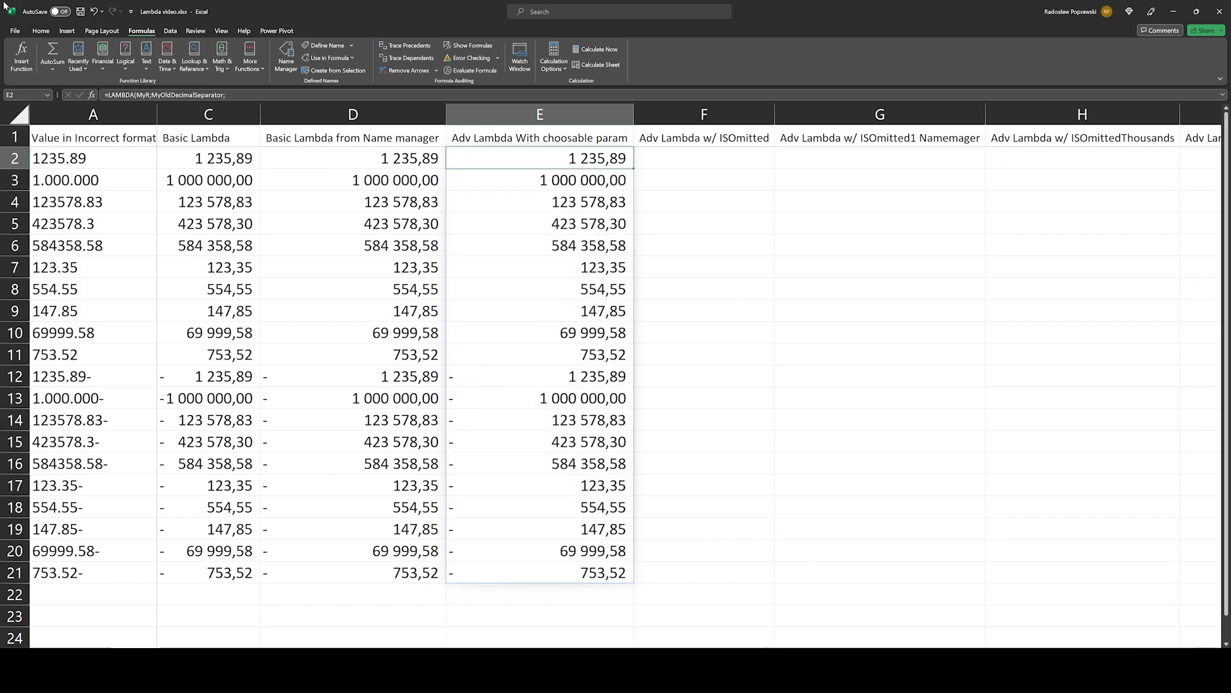
Step: Extend E2's LAMBDA with MyNewDecimalSeparator, MyOldThousandSepartor and MyNewThousandSeparator in its SUBSTITUTE calls, passing ",", "." and "" as their arguments
{"action": "key", "text": "F2"}
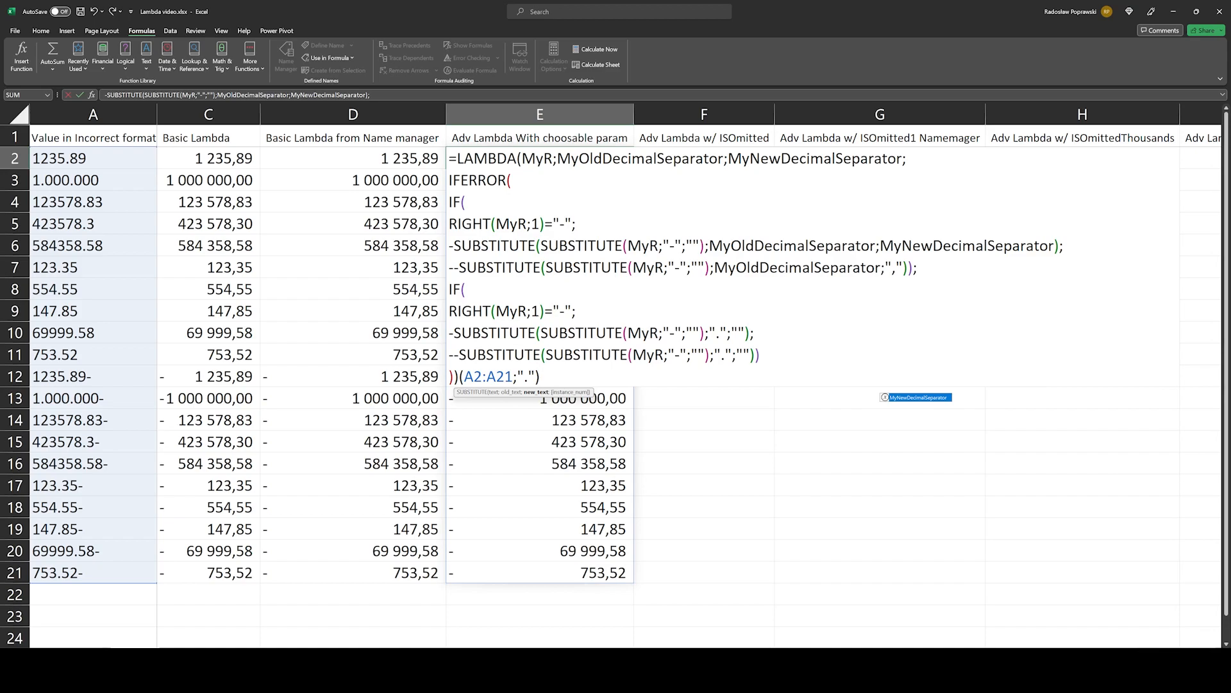
{"action": "key", "text": "ctrl+Return"}
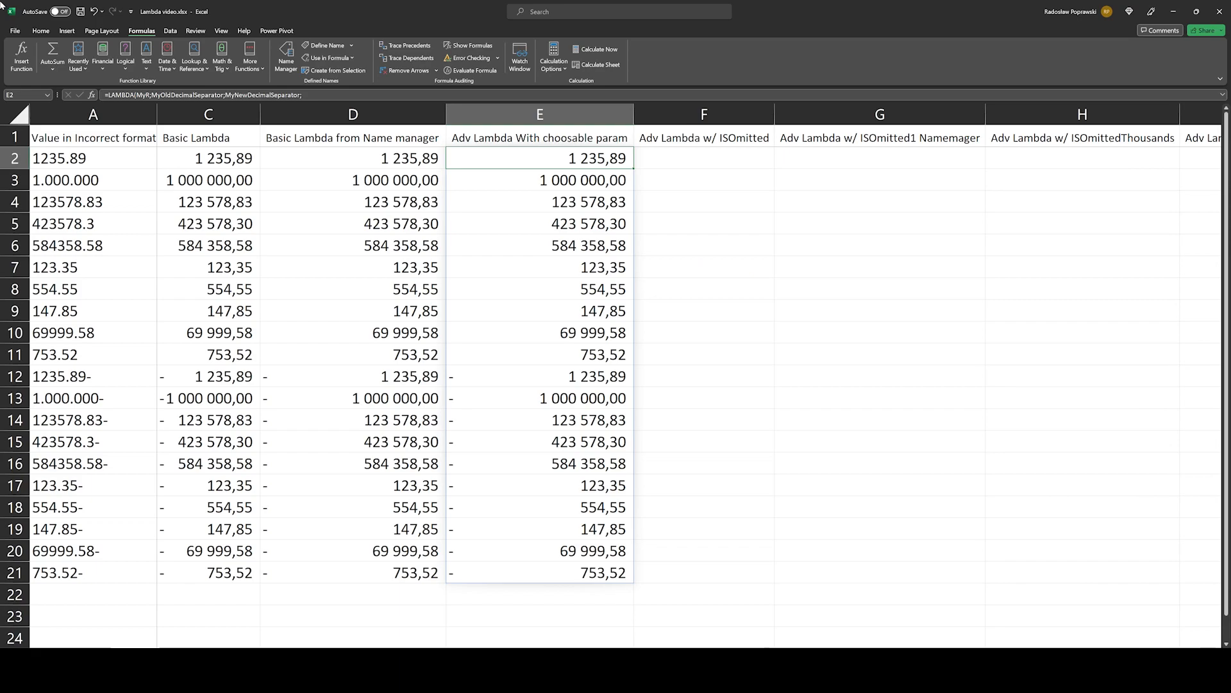
{"action": "key", "text": "F2"}
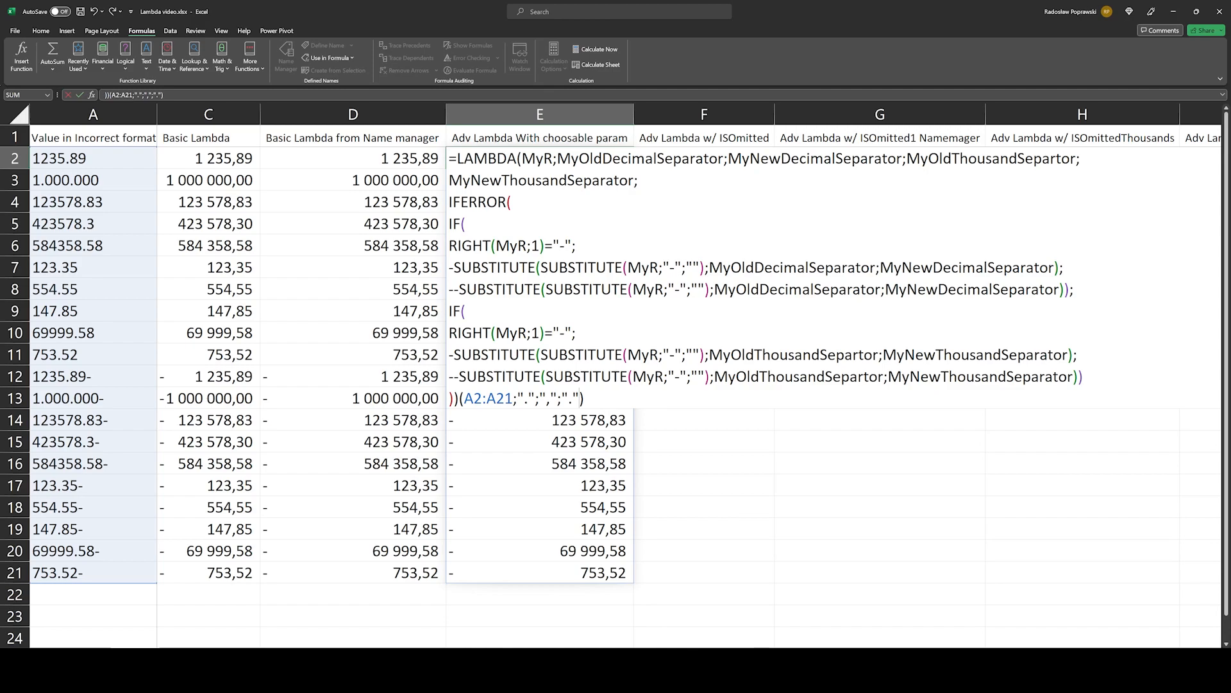
{"action": "type", "text": ";\"\""}
{"action": "key", "text": "ctrl+Return"}
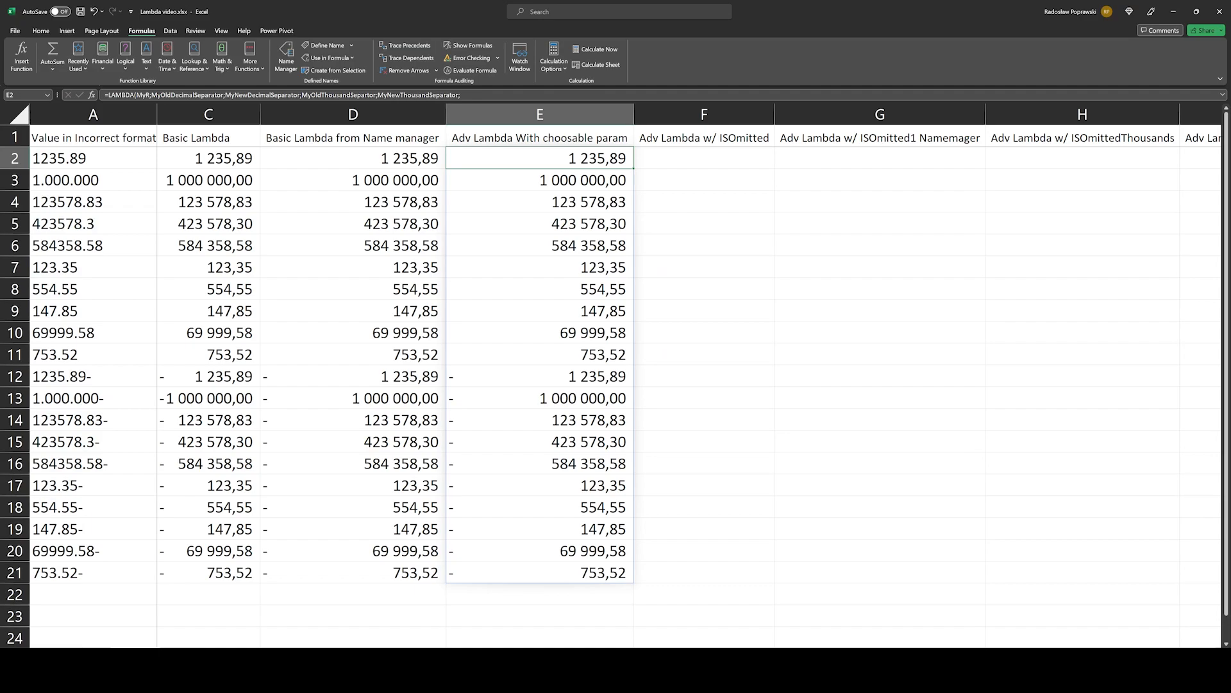
Step: Try calling the named function LambdaforyoutubeChoosableParameters in E2 with A2:A21 and "." as the old decimal separator
{"action": "key", "text": "F2"}
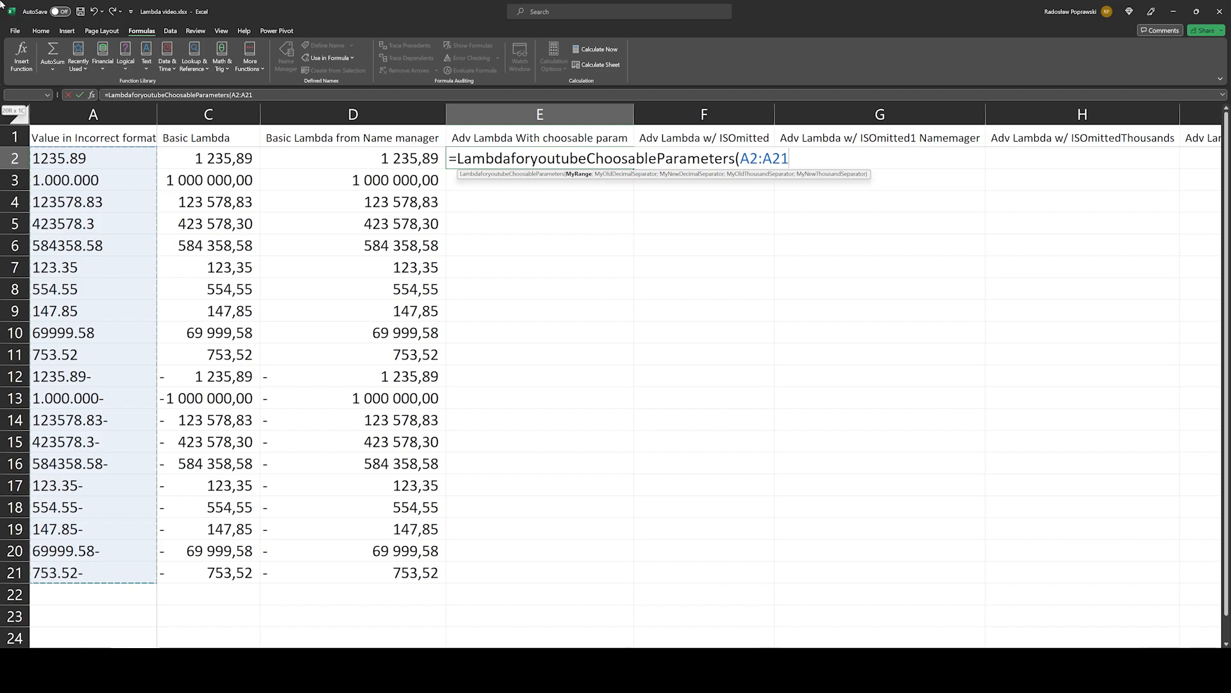
{"action": "type", "text": ";\".\";"}
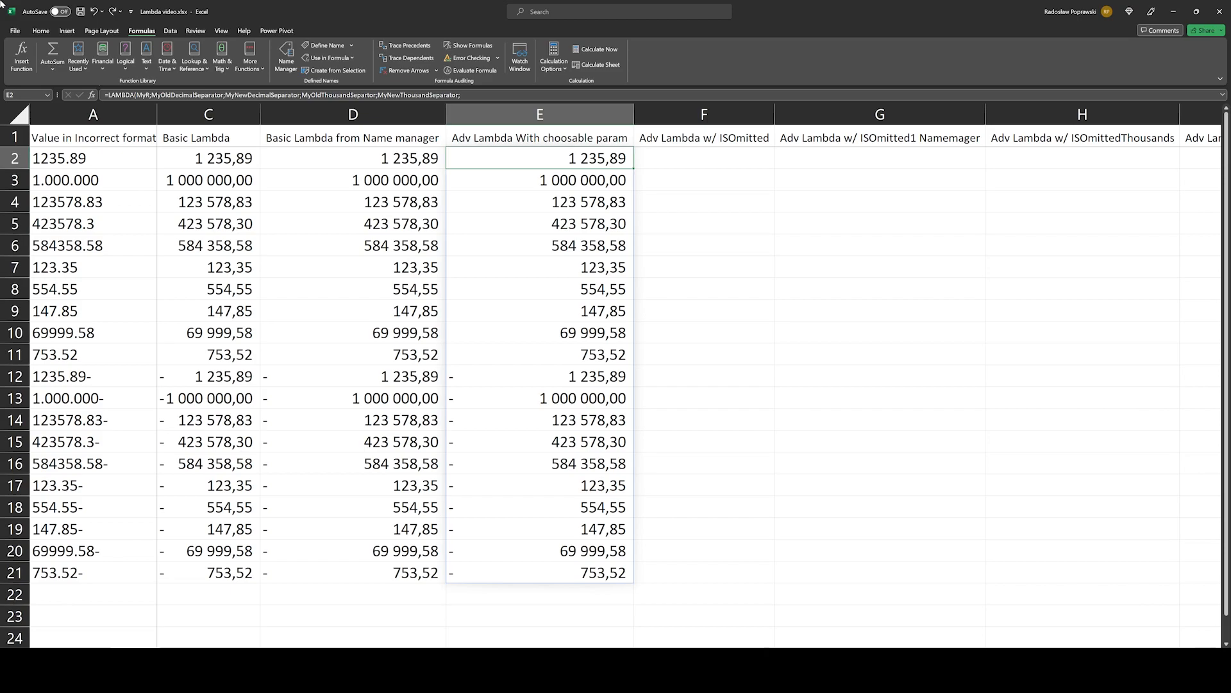
{"action": "key", "text": "F2"}
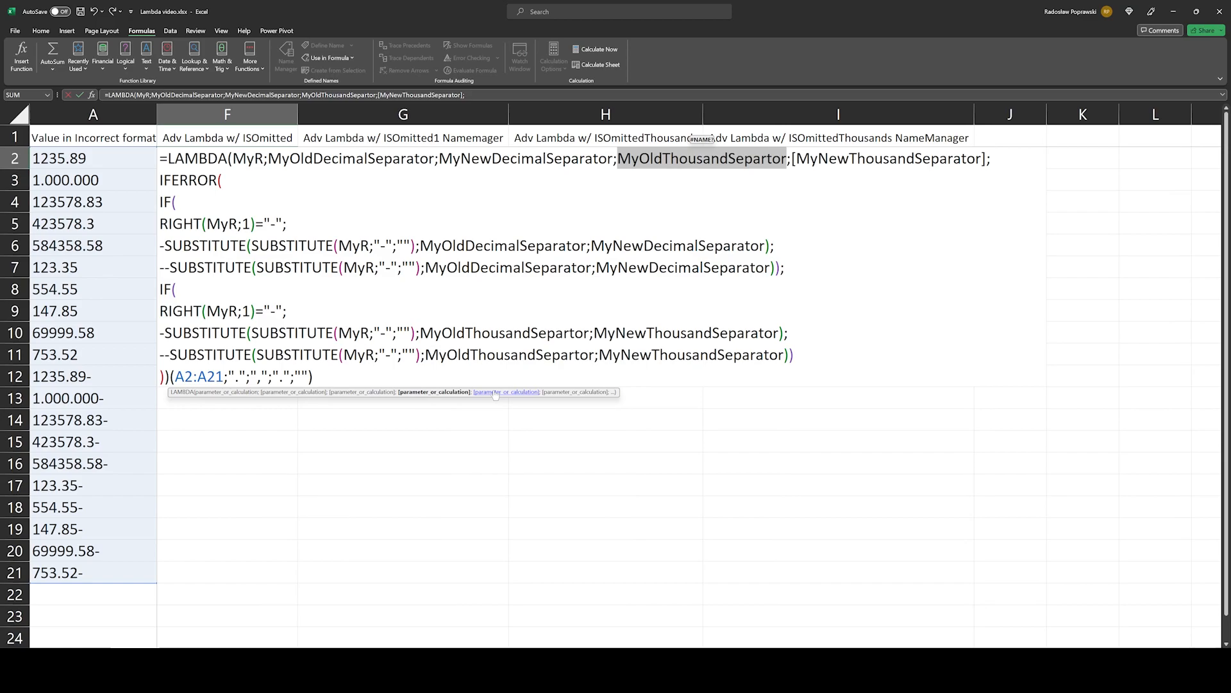
{"action": "left_click", "coordinate": [571, 392]}
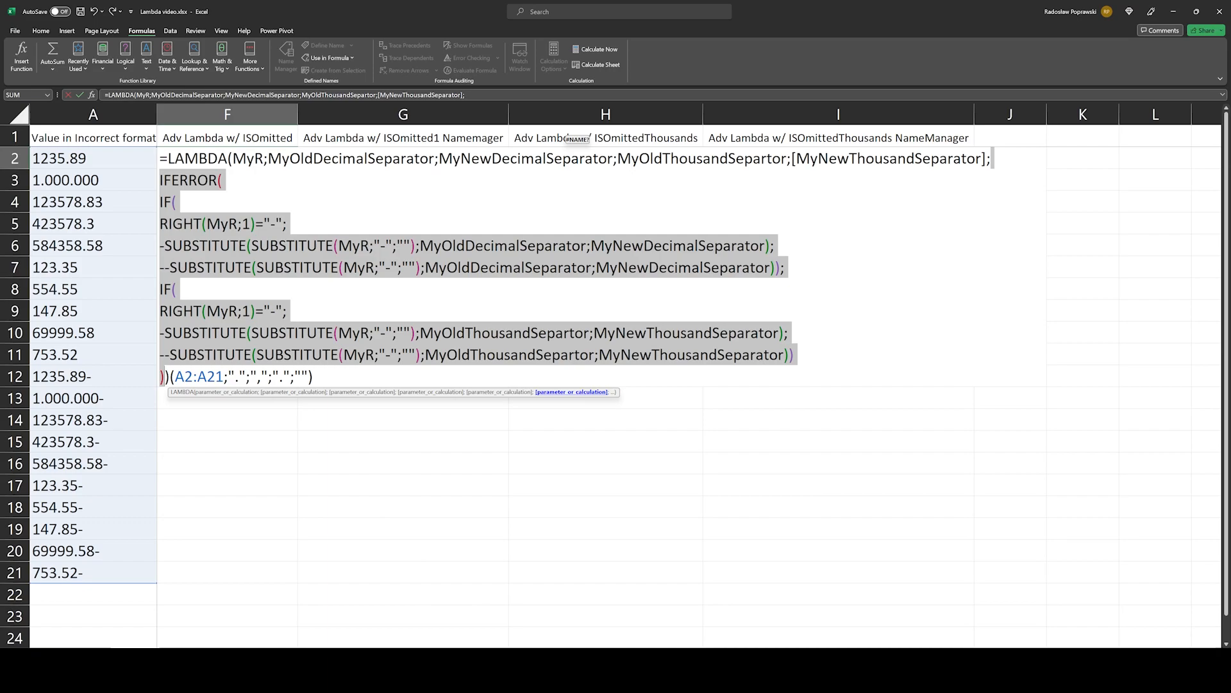
{"action": "left_click", "coordinate": [503, 393]}
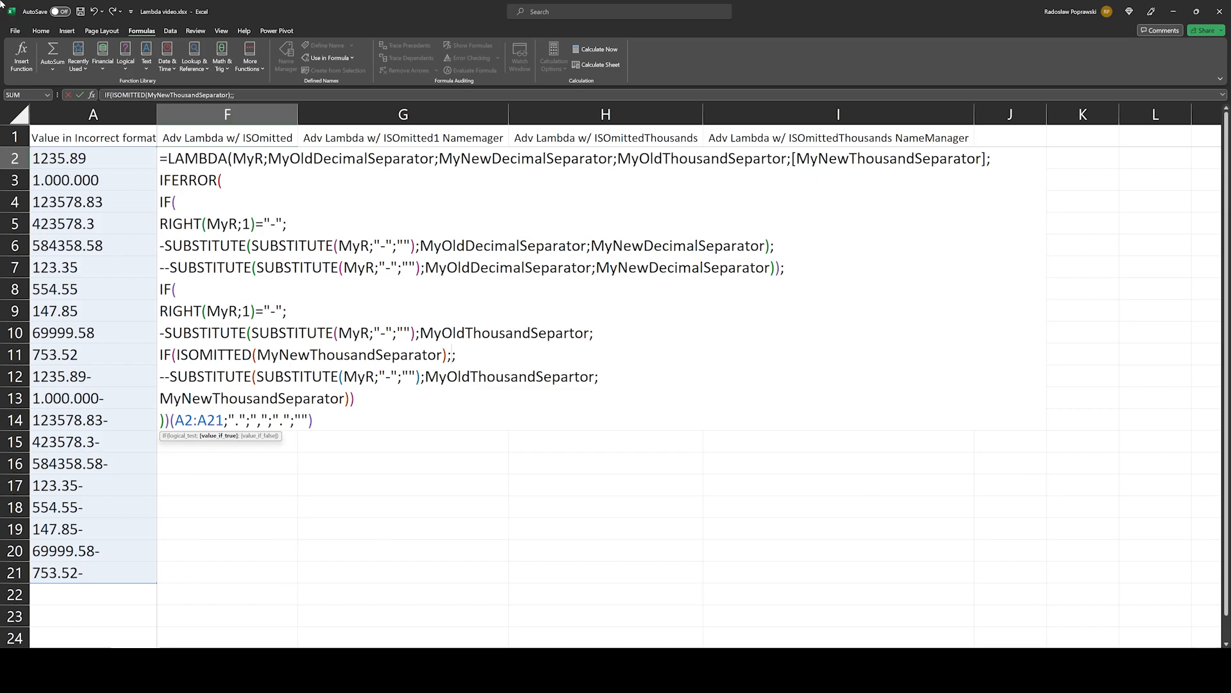
{"action": "type", "text": "\"\""}
{"action": "type", "text": "MyNewThousandSeparator"}
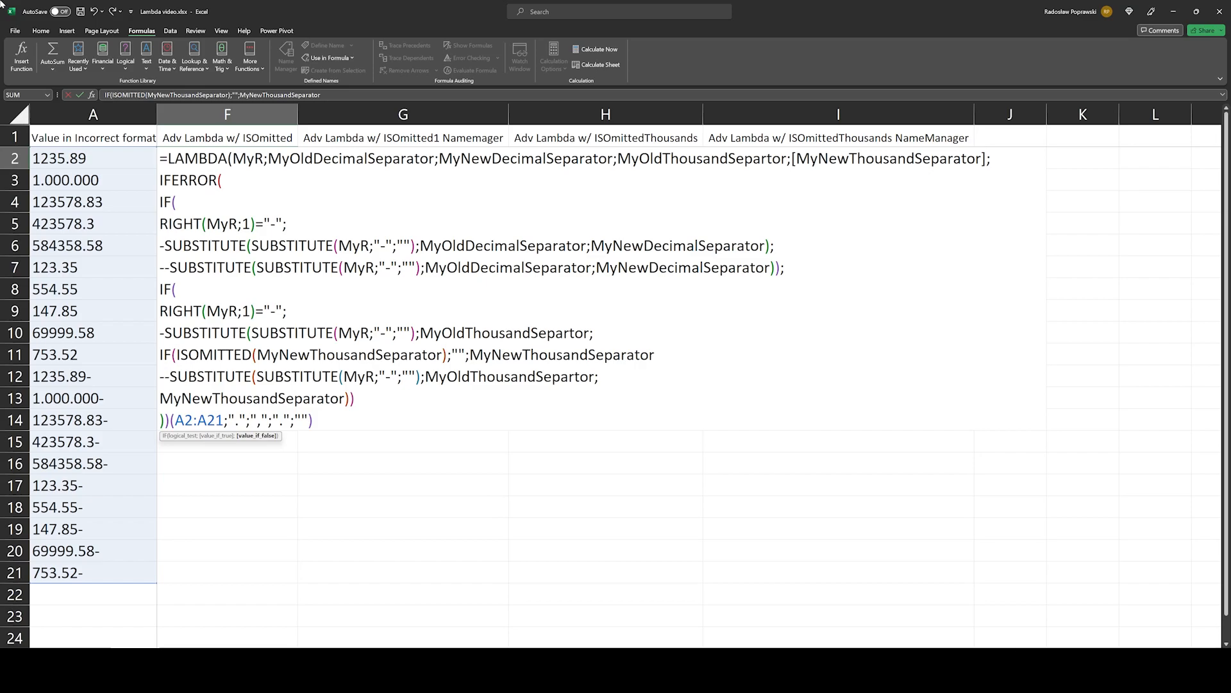
{"action": "key", "text": "Escape"}
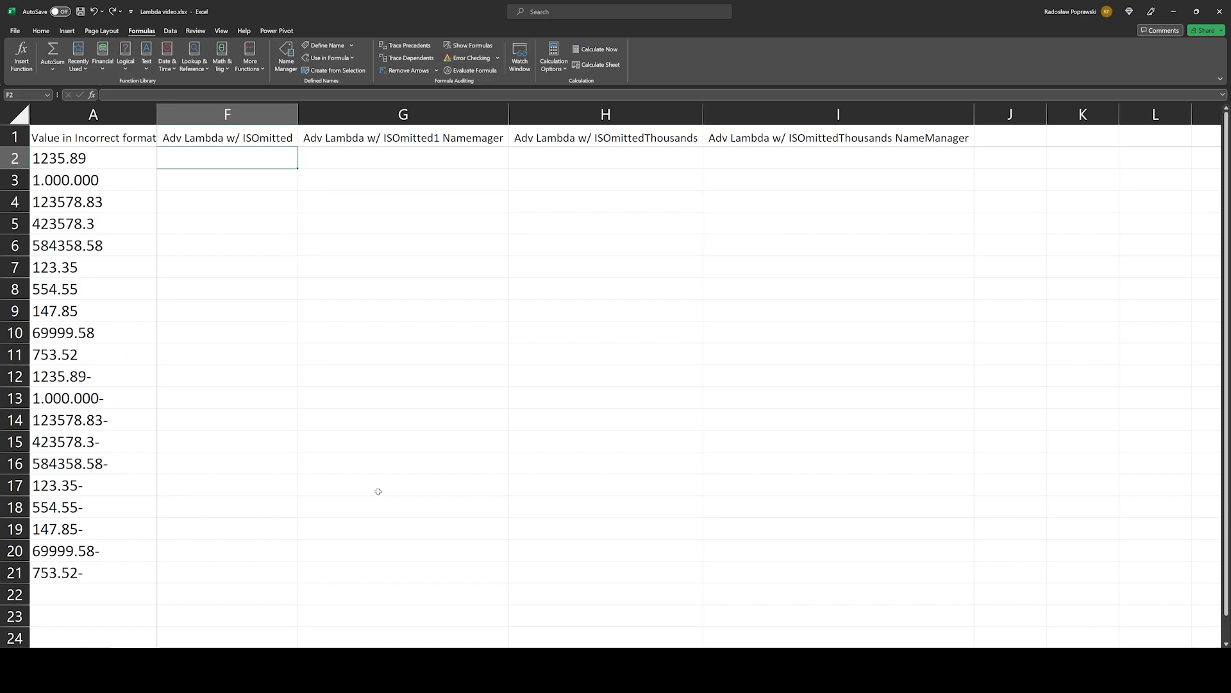
{"action": "key", "text": "Left"}
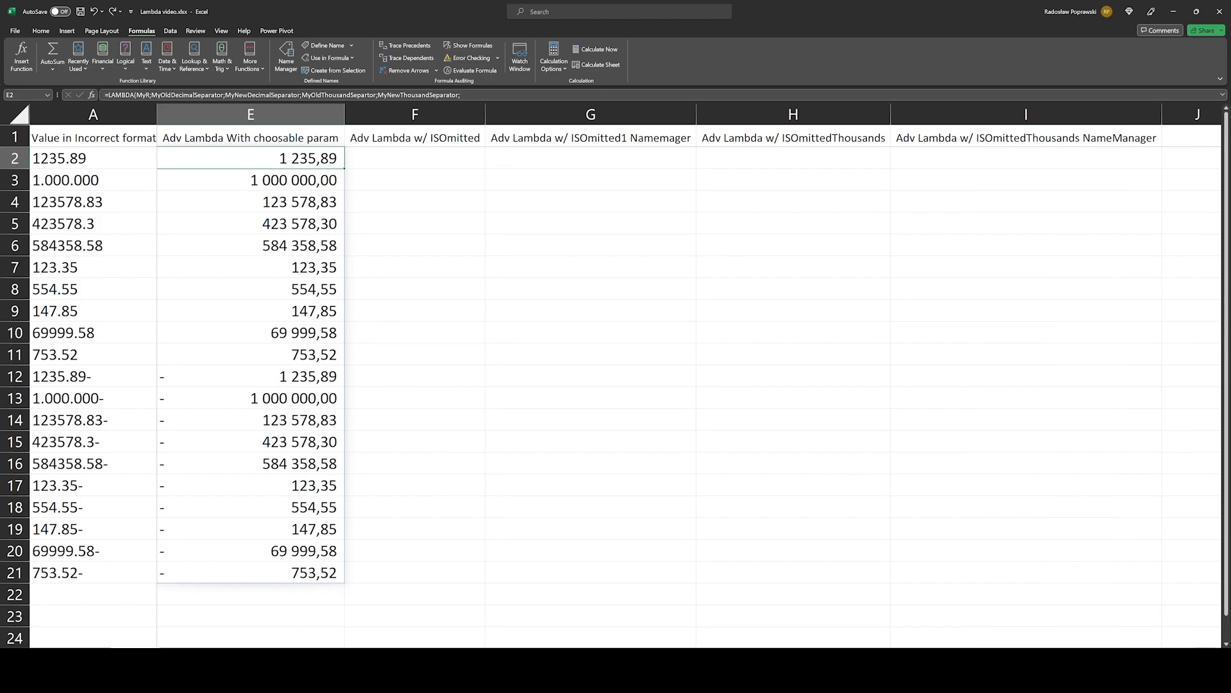
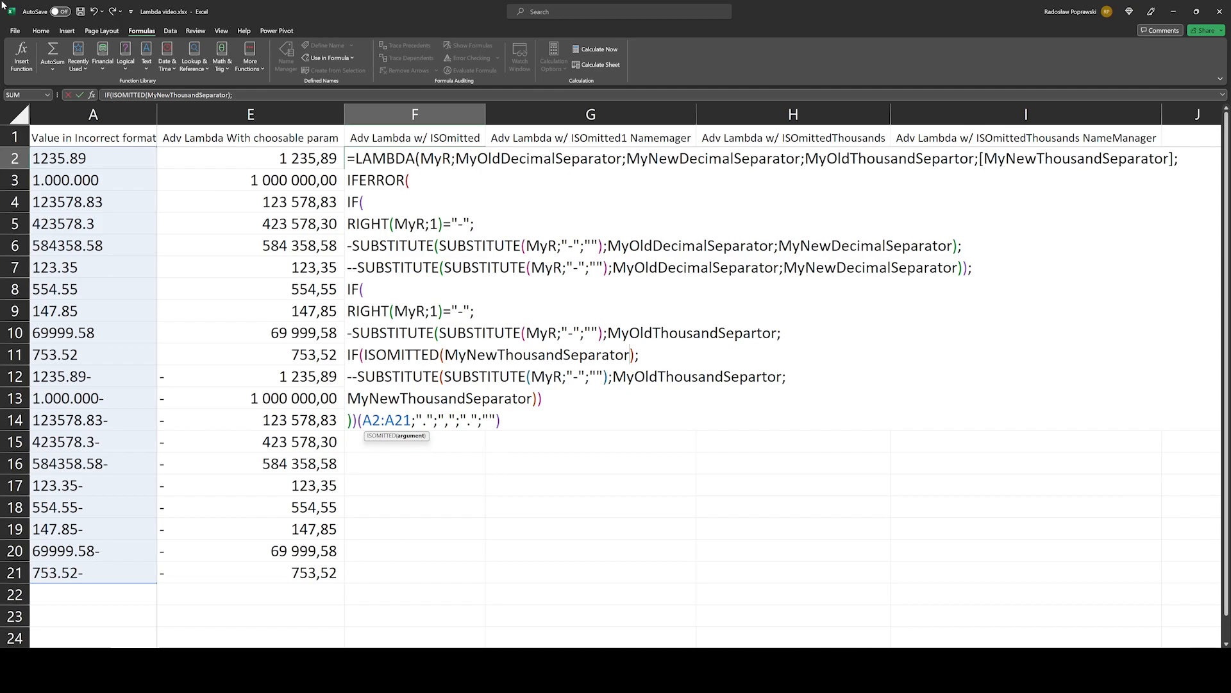
Step: In F2's LAMBDA, complete the ISOMITTED check so an omitted MyNewThousandSeparator falls back to "" and is otherwise used itself
{"action": "type", "text": ";\"\";;"}
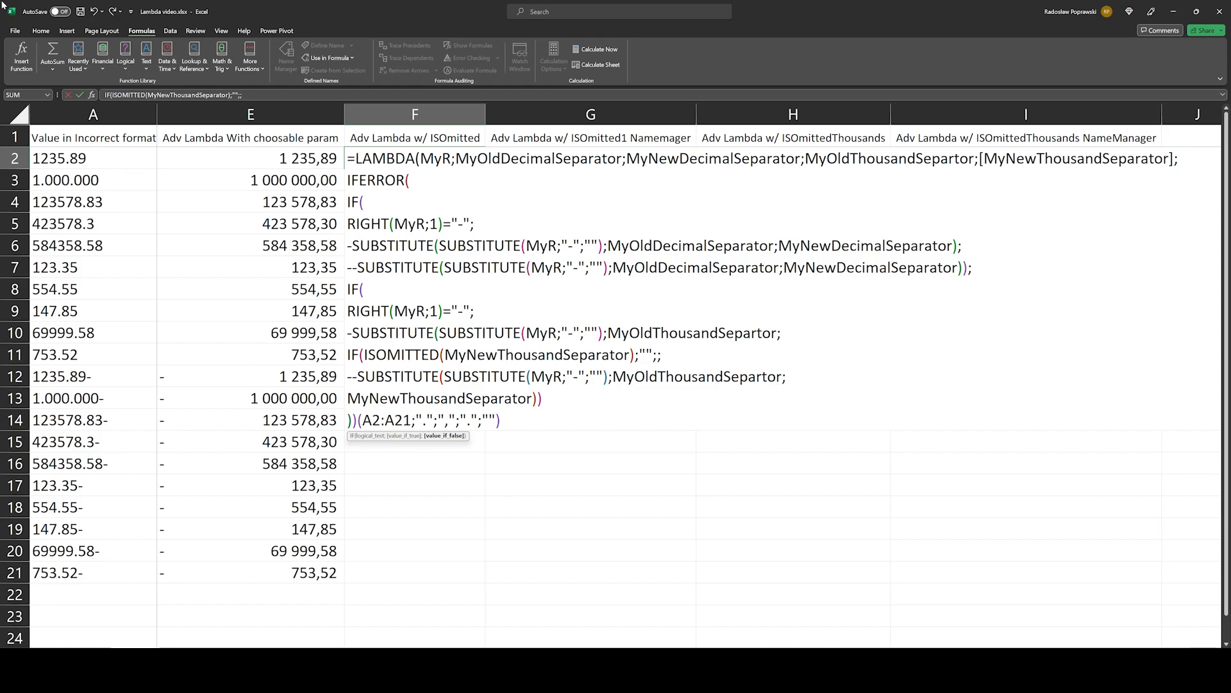
{"action": "type", "text": "MyNewThousandSeparator));"}
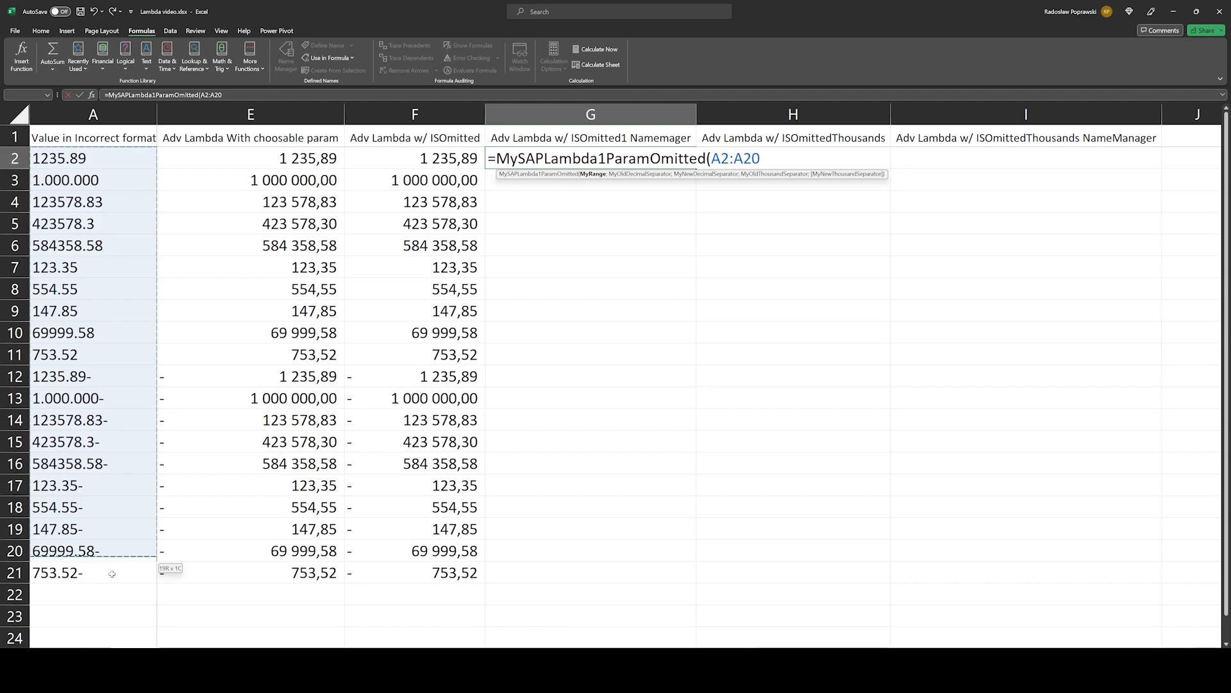
Step: Call the named function MySAPLambda1ParamOmitted in G2 with A2:A21 and "." as the old decimal separator
{"action": "left_click_drag", "start_coordinate": [112, 574], "coordinate": [112, 574]}
{"action": "type", "text": ";\".\";\""}
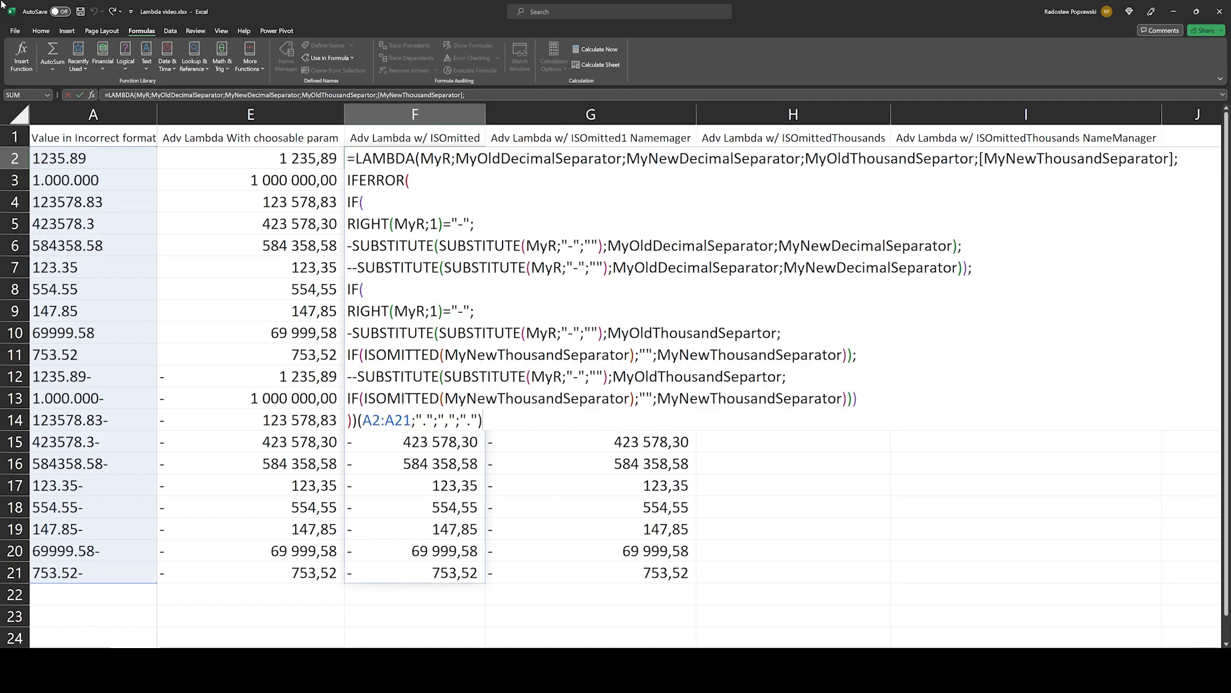
Step: Reuse F2's LAMBDA in H2 with an optional [MyOldThousandSepartor] parameter and wrap that parameter in an IF(ISOMITTED()) check inside SUBSTITUTE
{"action": "key", "text": "Escape"}
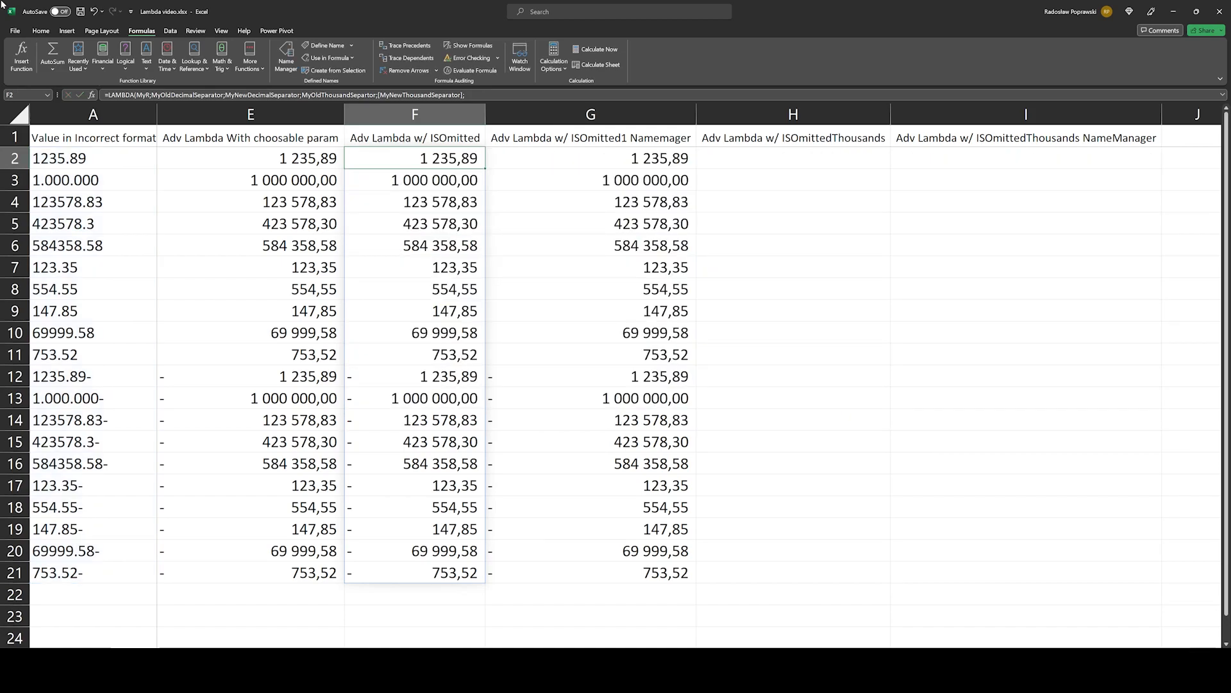
{"action": "key", "text": "Right"}
{"action": "key", "text": "Right"}
{"action": "key", "text": "F2"}
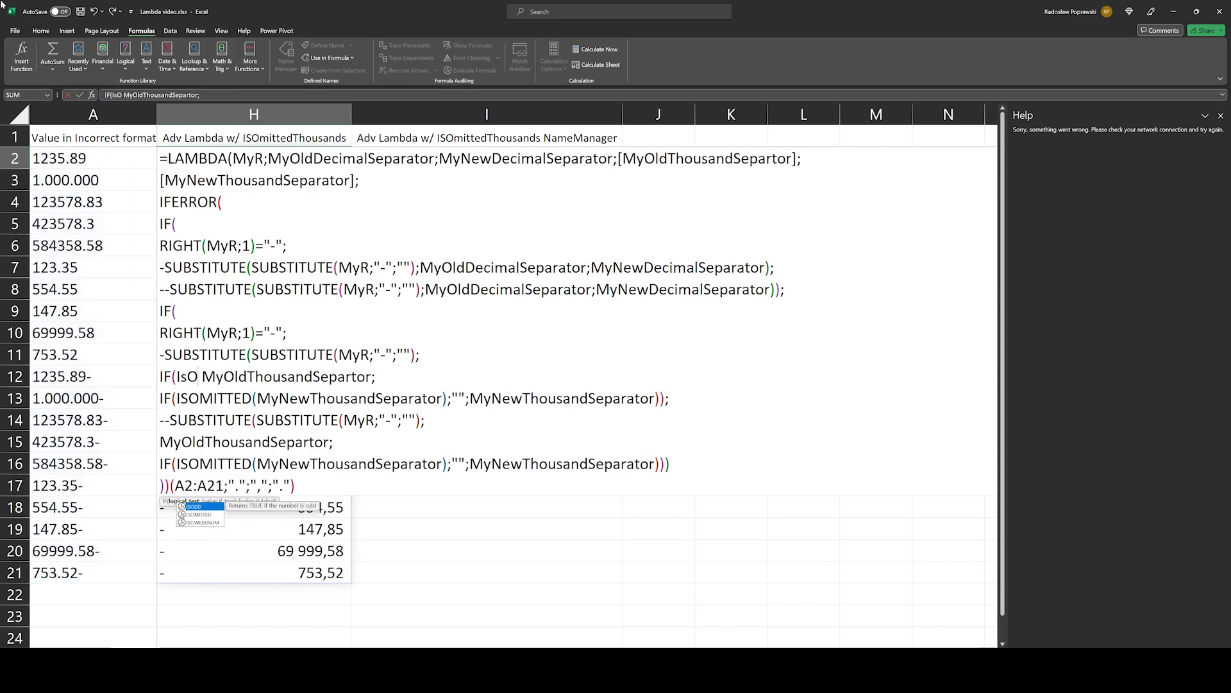
{"action": "type", "text": "m"}
{"action": "key", "text": "Tab"}
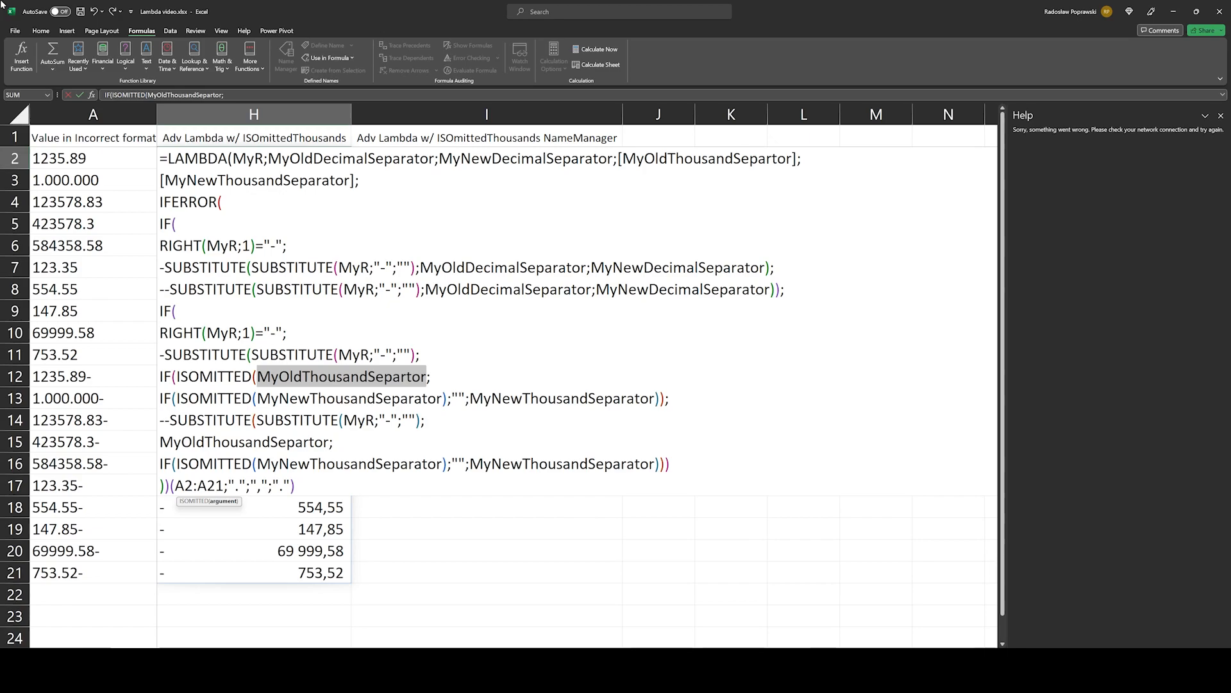
{"action": "key", "text": "Return"}
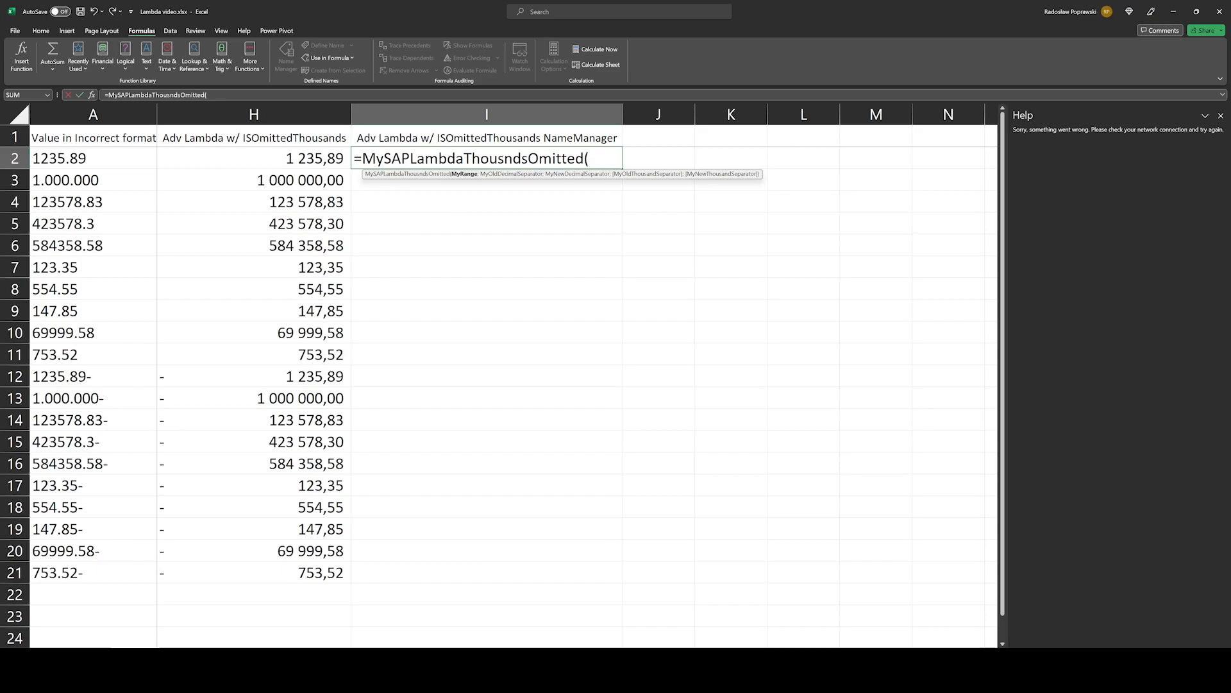
Step: Try calling the named function MySAPLambdaThousndsOmitted in I2 with A2:A21 and "." as the old decimal separator
{"action": "key", "text": "ctrl+Left"}
{"action": "key", "text": "ctrl+Left"}
{"action": "key", "text": "ctrl+shift+Down"}
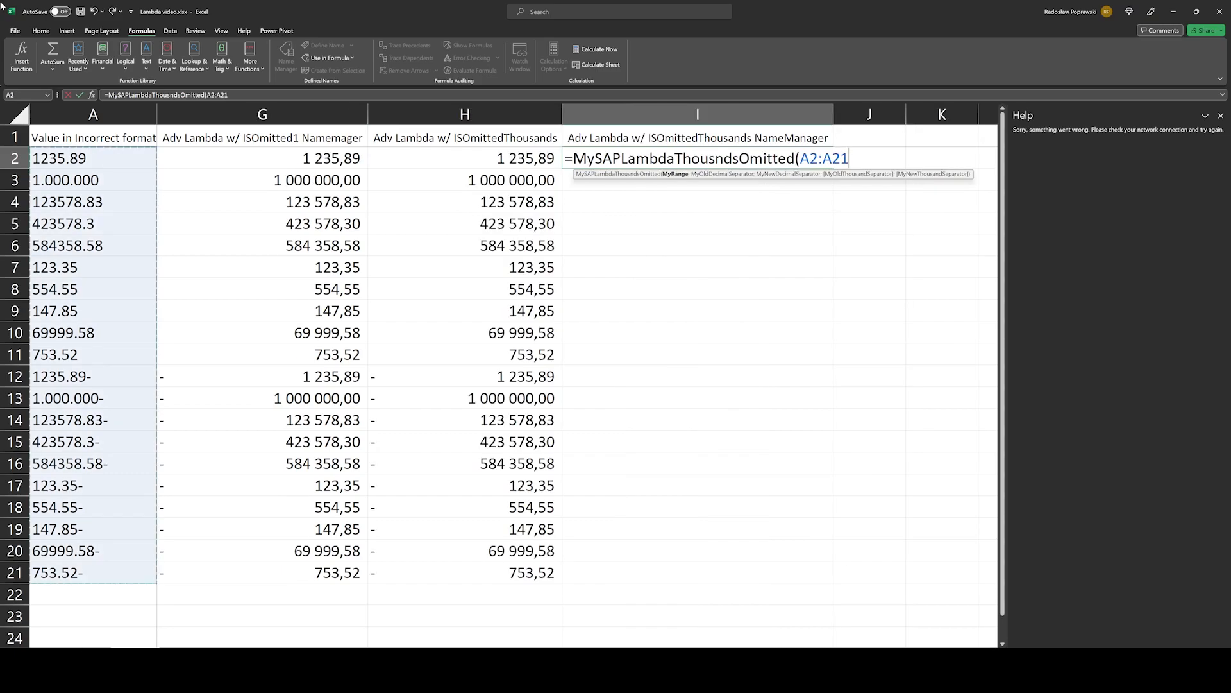
{"action": "type", "text": ";\"."}
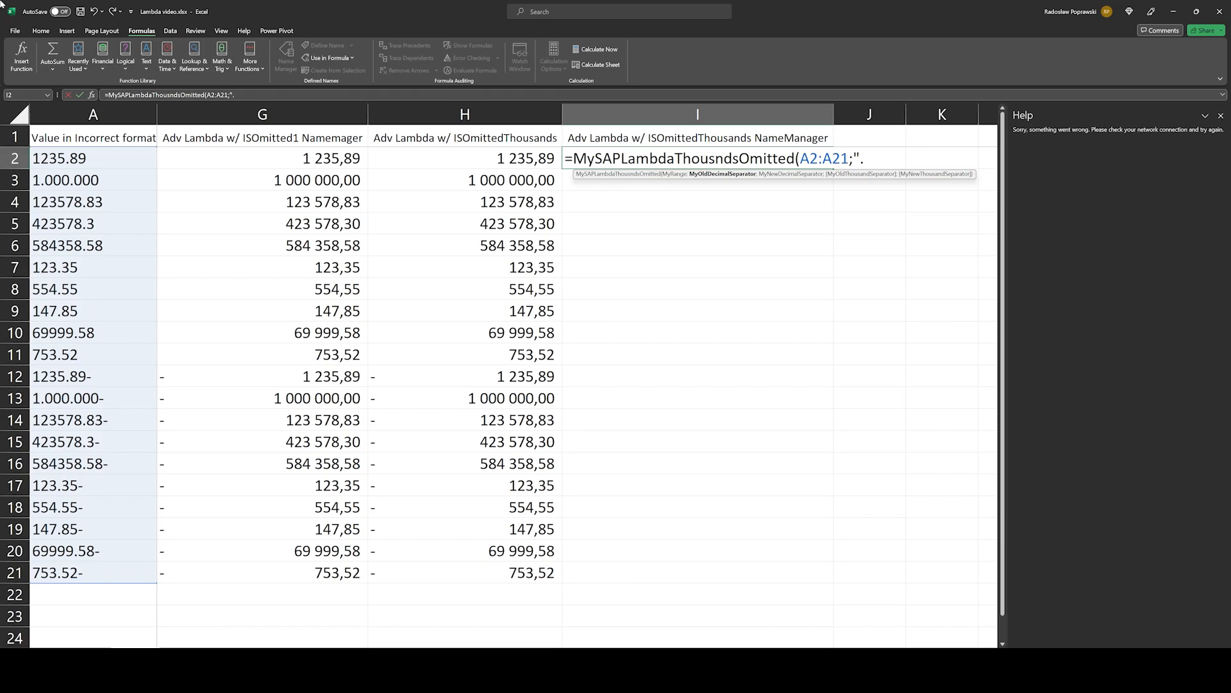
{"action": "type", "text": "\";\""}
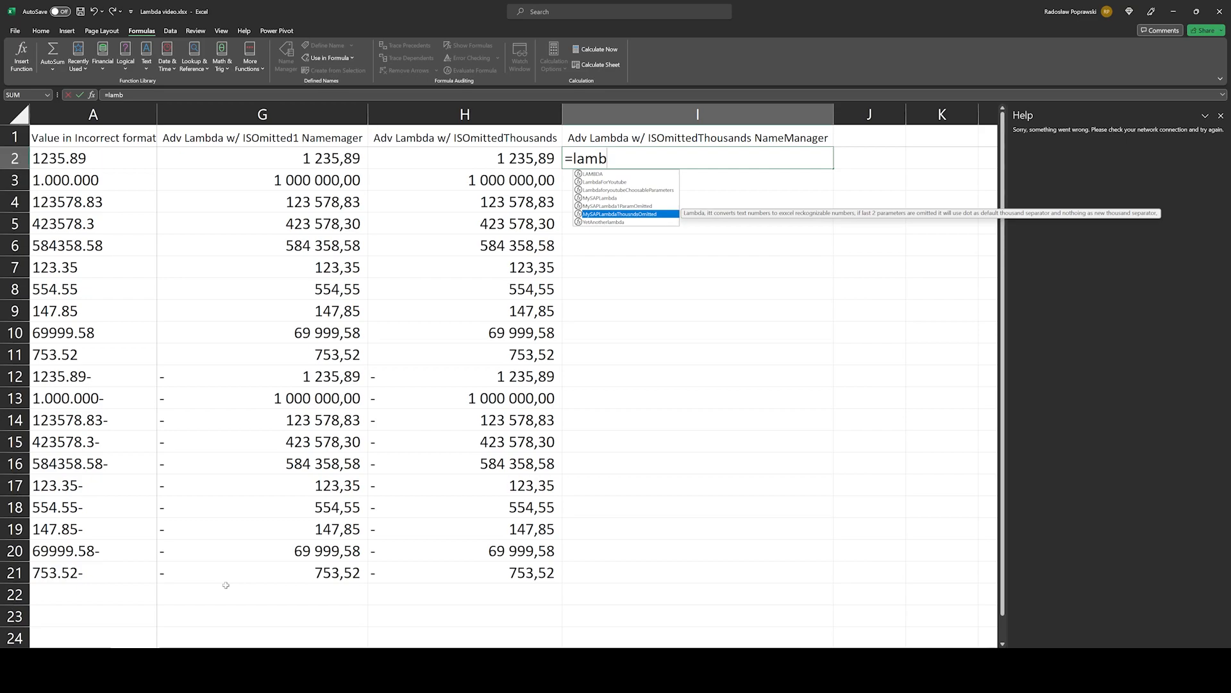
{"action": "key", "text": "Escape"}
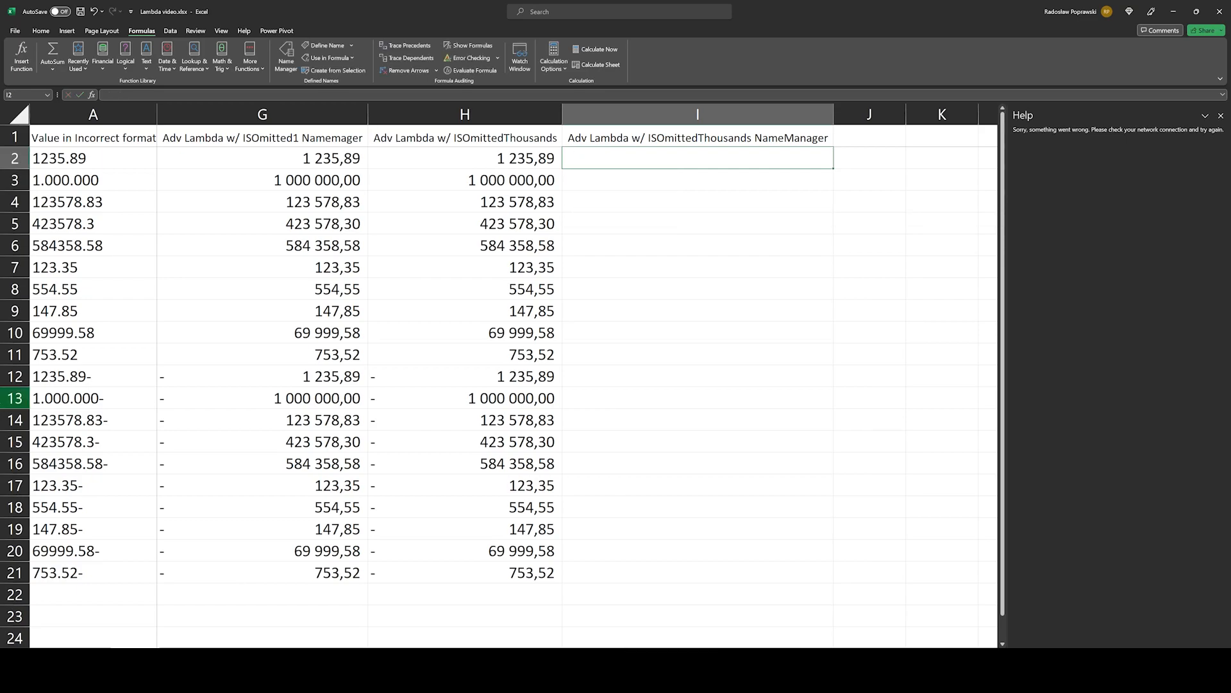